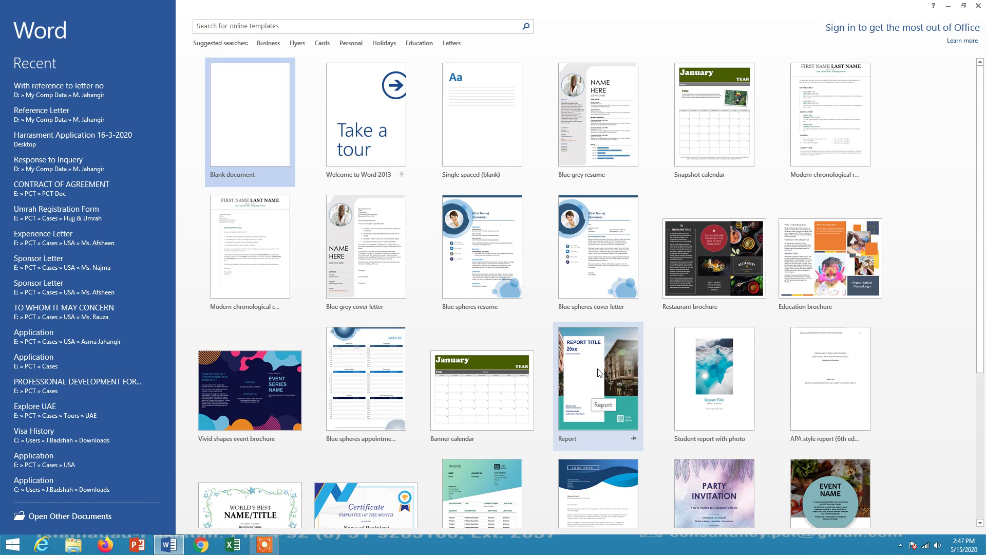
- Create a new document from the Report template
{"action": "left_click", "coordinate": [599, 372]}
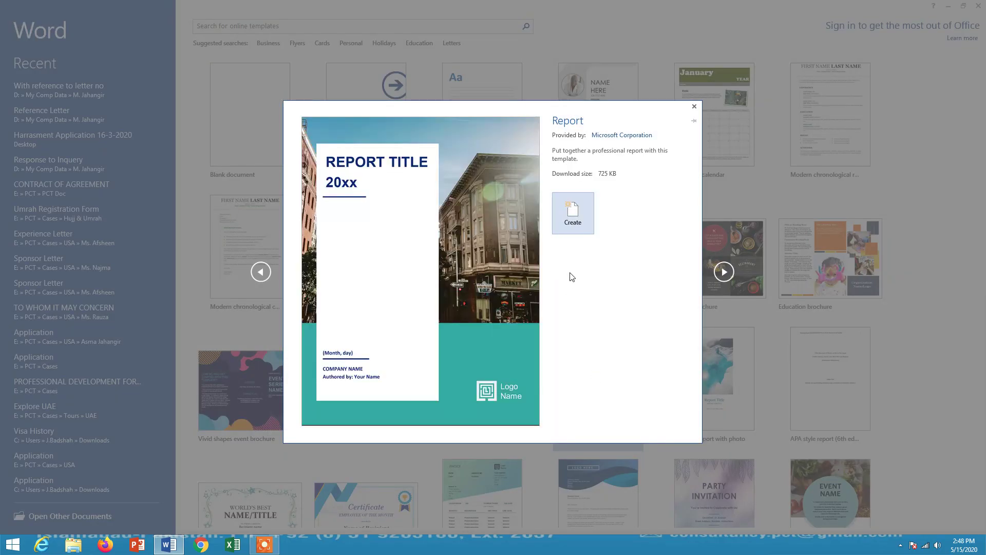
{"action": "left_click", "coordinate": [574, 213]}
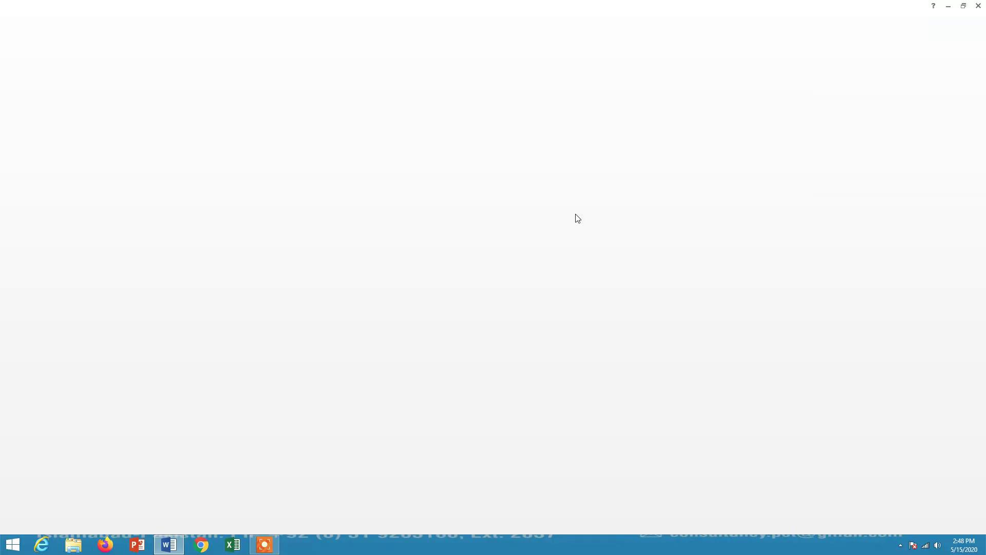
- Look over the report template's cover page and second page, including the title, date, company, author, logo and body text placeholders
{"action": "scroll", "coordinate": [671, 289], "scroll_direction": "down", "scroll_amount": 10}
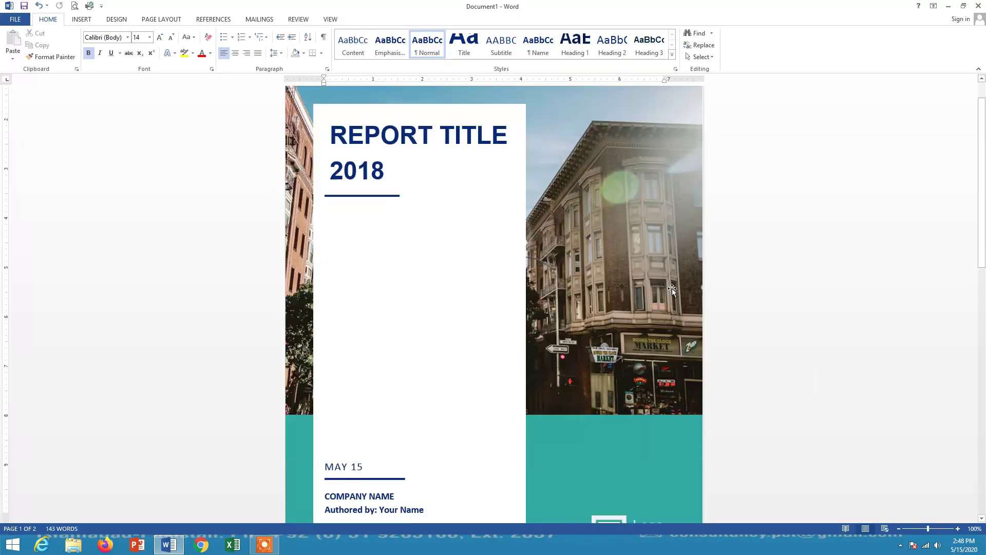
{"action": "scroll", "coordinate": [674, 289], "scroll_direction": "down", "scroll_amount": 3}
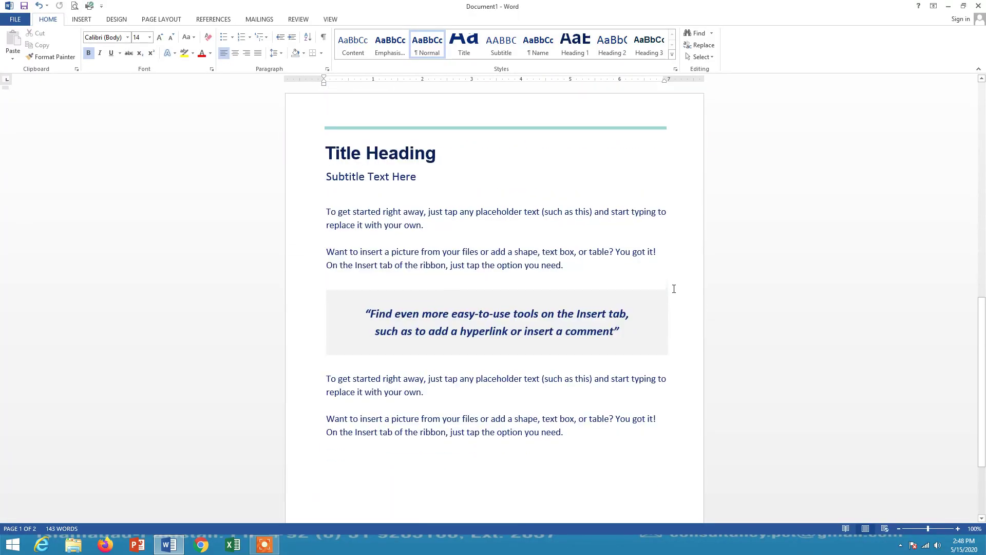
{"action": "scroll", "coordinate": [673, 289], "scroll_direction": "up", "scroll_amount": 10}
{"action": "scroll", "coordinate": [673, 289], "scroll_direction": "up", "scroll_amount": 2}
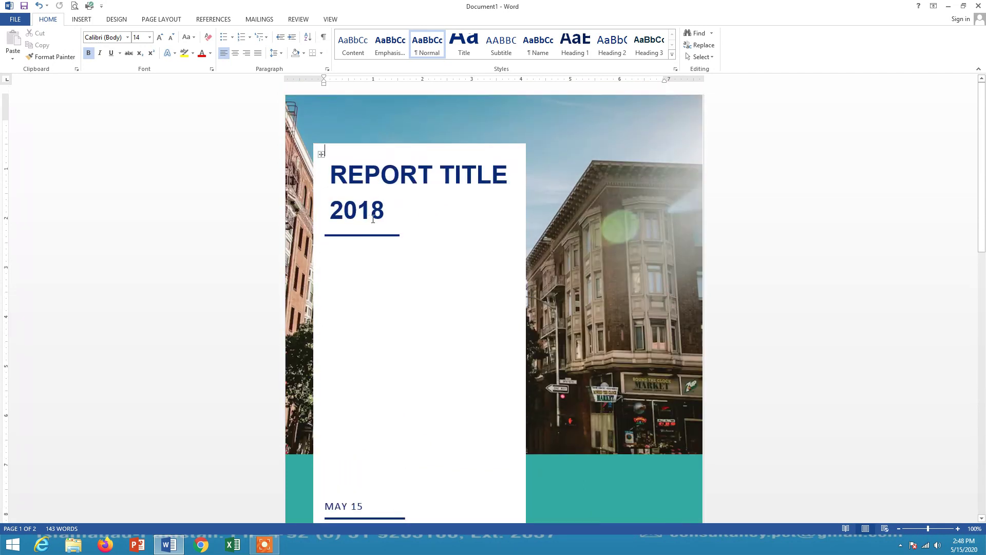
{"action": "scroll", "coordinate": [373, 219], "scroll_direction": "down", "scroll_amount": 7}
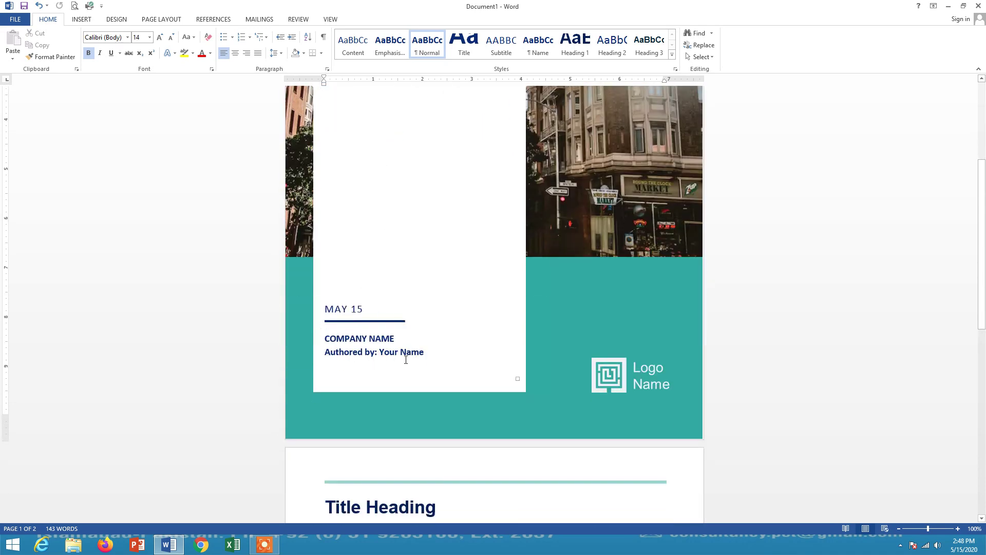
{"action": "scroll", "coordinate": [664, 346], "scroll_direction": "down", "scroll_amount": 4}
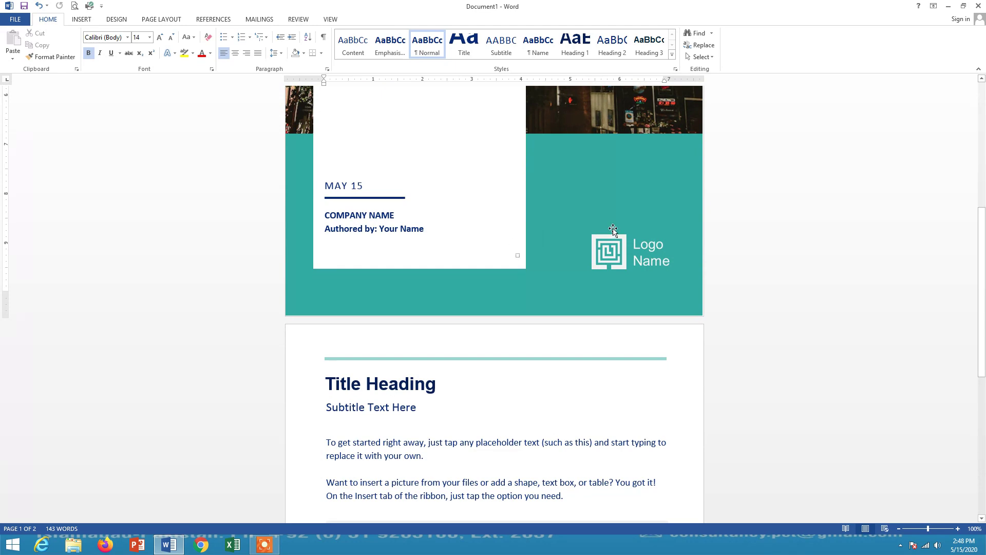
{"action": "scroll", "coordinate": [578, 242], "scroll_direction": "up", "scroll_amount": 9}
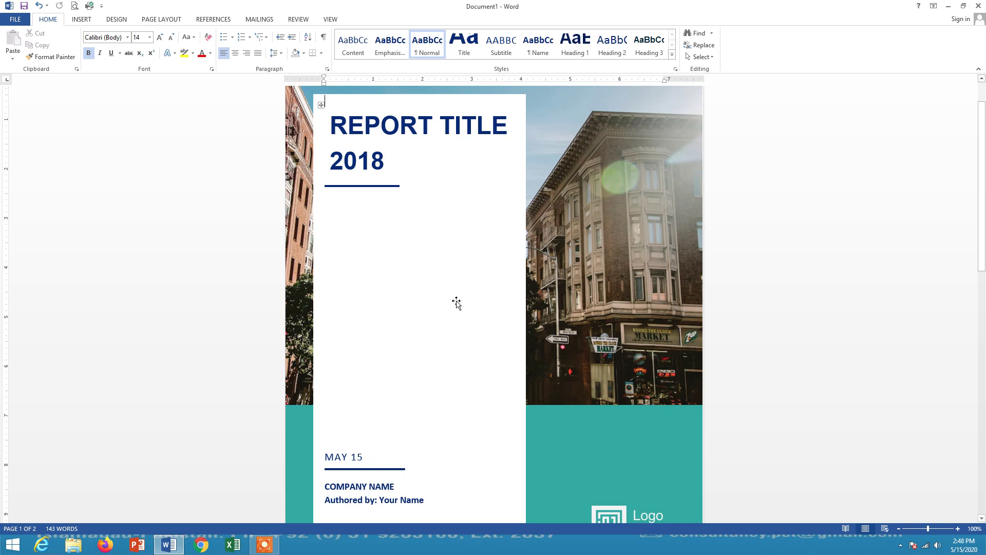
{"action": "scroll", "coordinate": [631, 310], "scroll_direction": "down", "scroll_amount": 10}
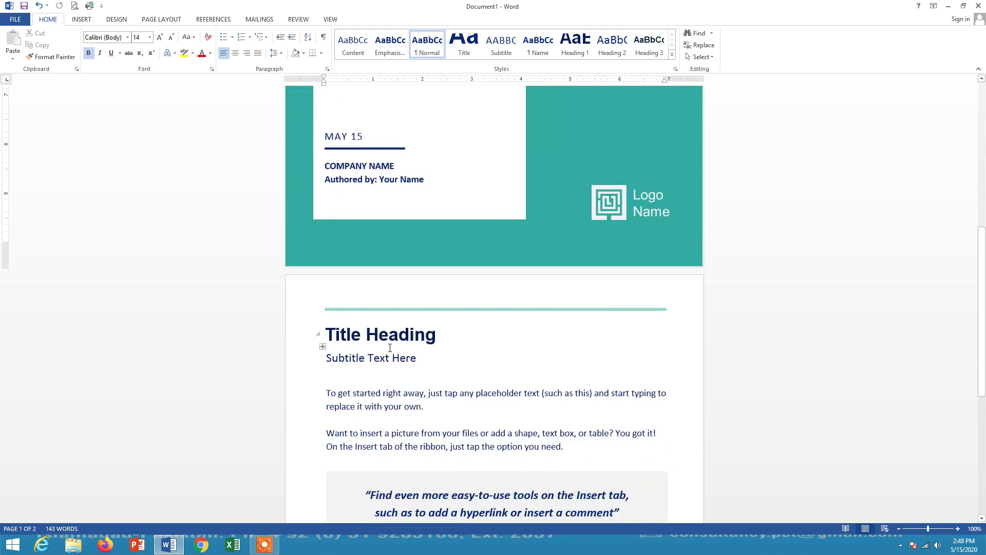
{"action": "scroll", "coordinate": [377, 368], "scroll_direction": "down", "scroll_amount": 8}
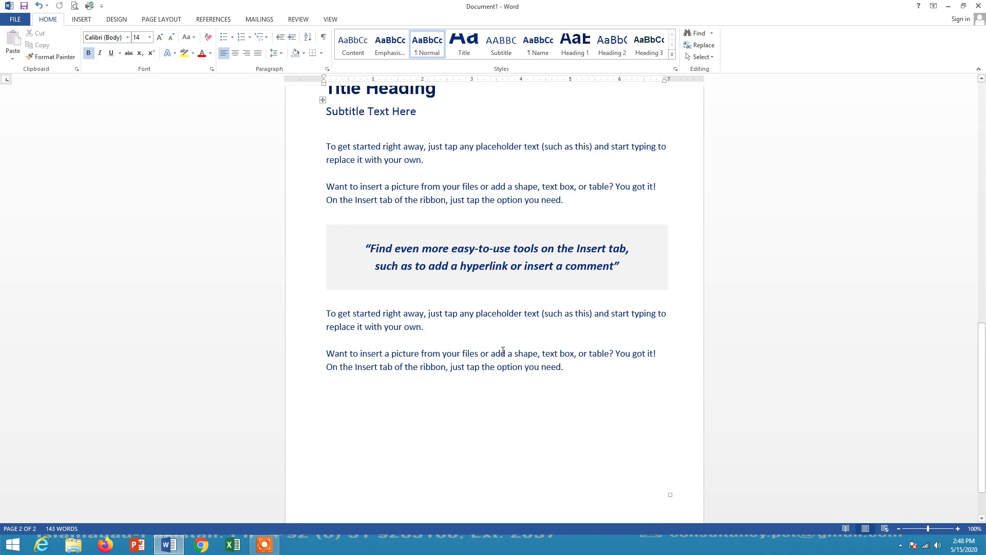
{"action": "scroll", "coordinate": [502, 351], "scroll_direction": "up", "scroll_amount": 10}
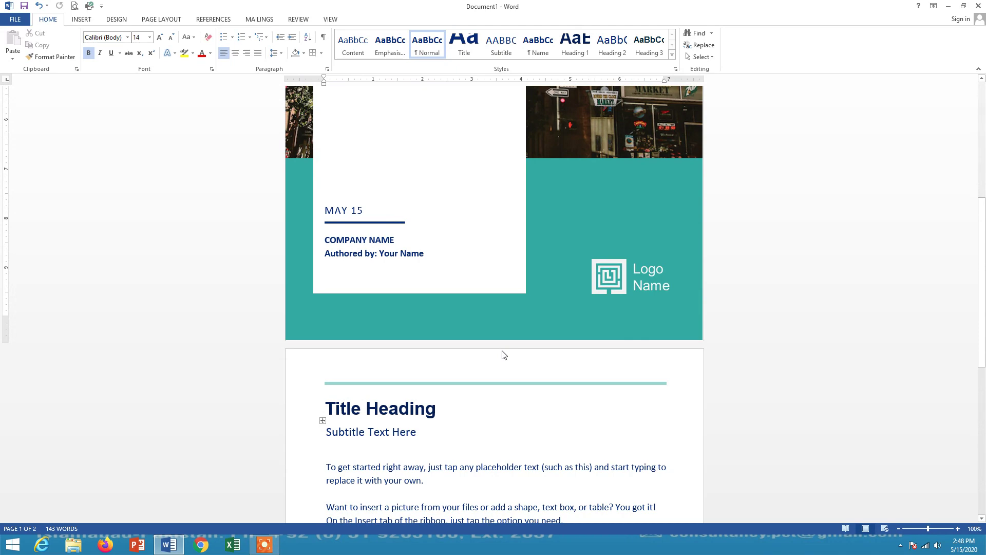
{"action": "scroll", "coordinate": [517, 351], "scroll_direction": "up", "scroll_amount": 10}
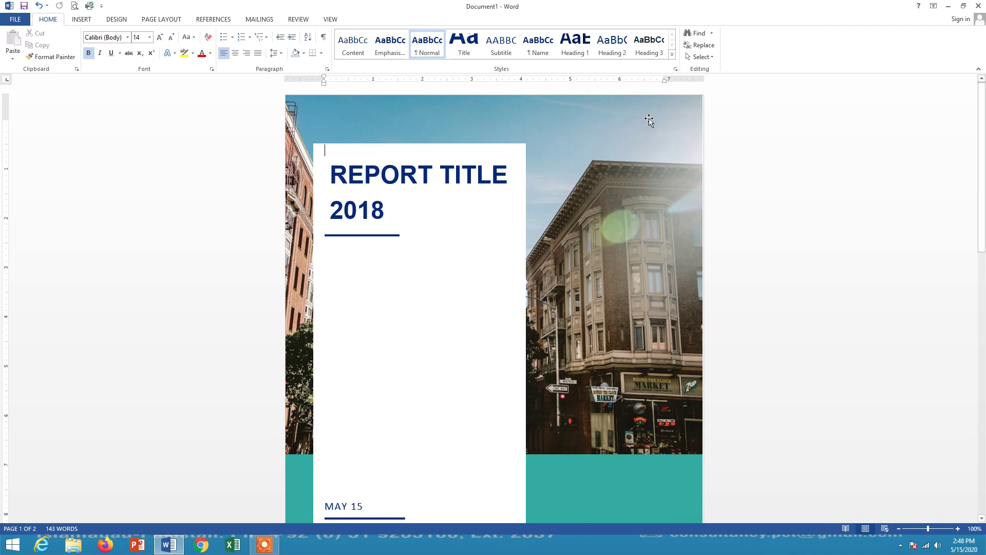
- Close the report document without saving it, then restart Word with a new blank document
{"action": "left_click", "coordinate": [977, 6]}
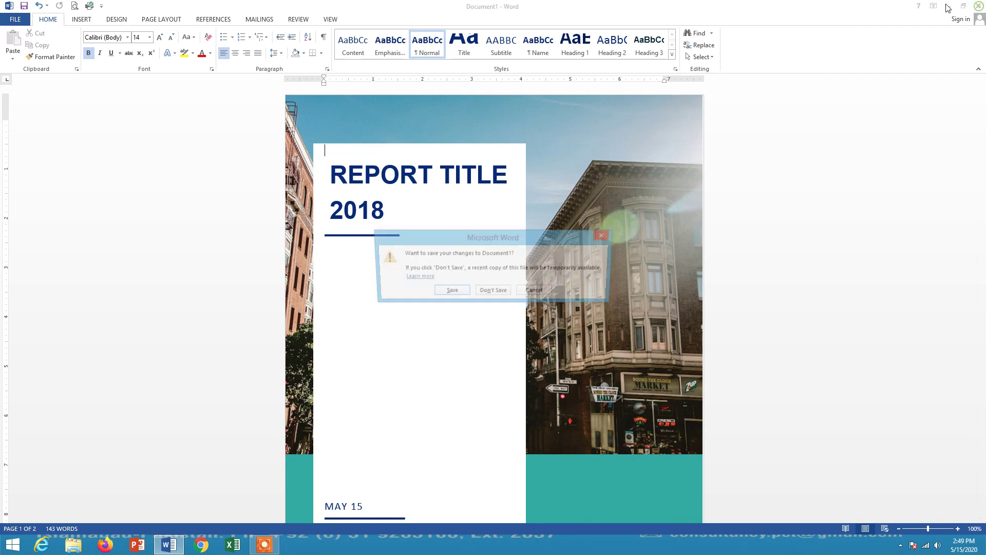
{"action": "left_click", "coordinate": [495, 292]}
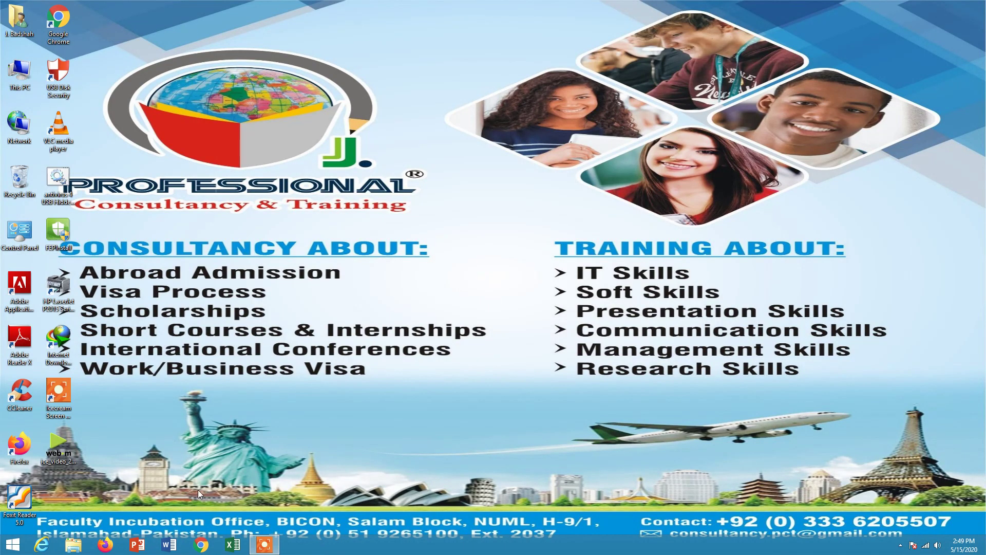
{"action": "left_click", "coordinate": [169, 543]}
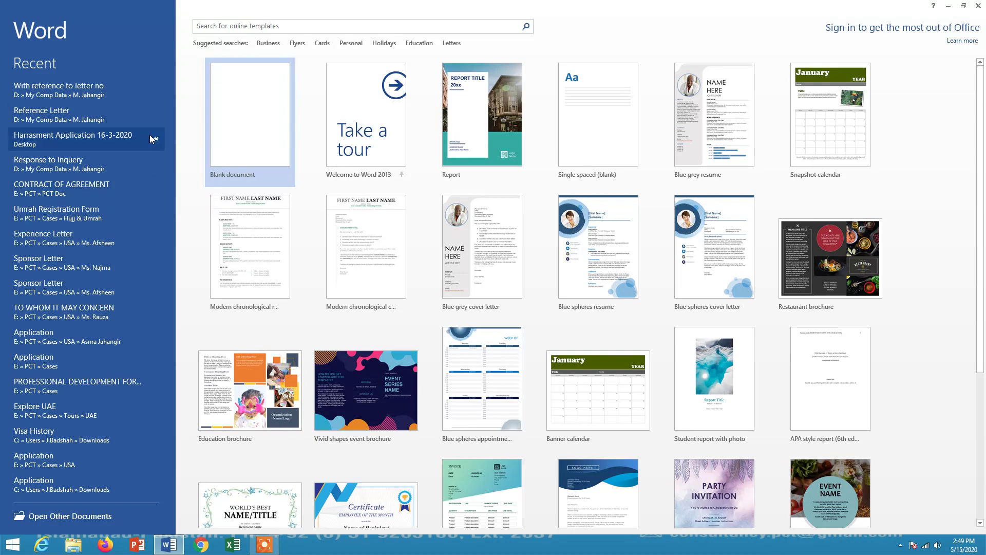
{"action": "left_click", "coordinate": [246, 119]}
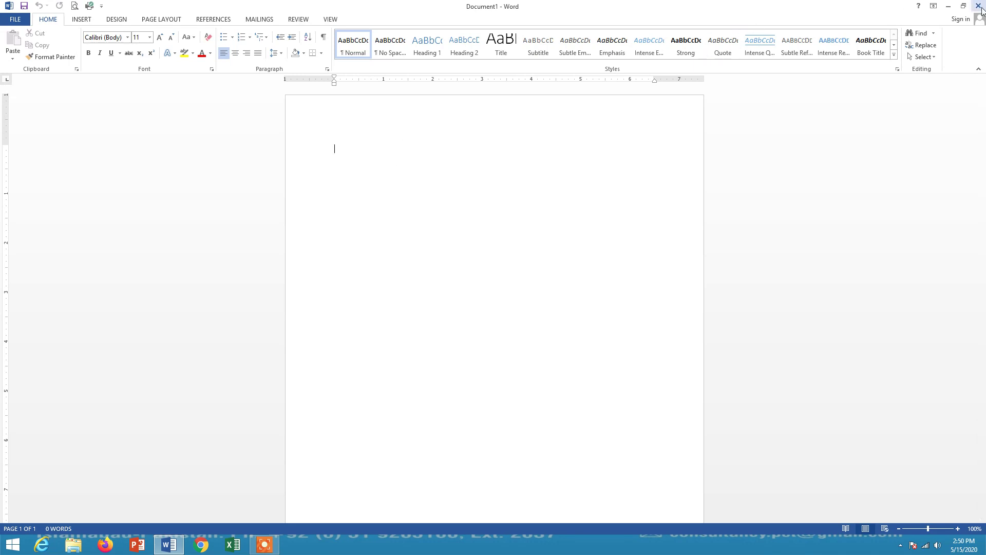
- Look through the command sets for inserting, design, page layout, mailings, review and view, ending at the Home commands
{"action": "mouse_move", "coordinate": [979, 8]}
{"action": "left_click", "coordinate": [81, 19]}
{"action": "left_click", "coordinate": [123, 23]}
{"action": "left_click", "coordinate": [175, 19]}
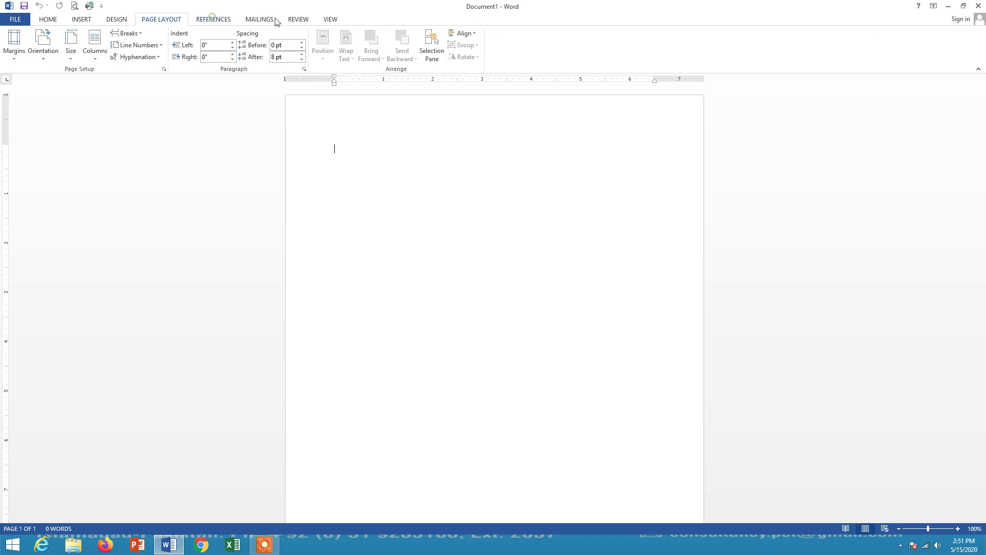
{"action": "left_click", "coordinate": [260, 19]}
{"action": "left_click", "coordinate": [301, 20]}
{"action": "left_click", "coordinate": [328, 21]}
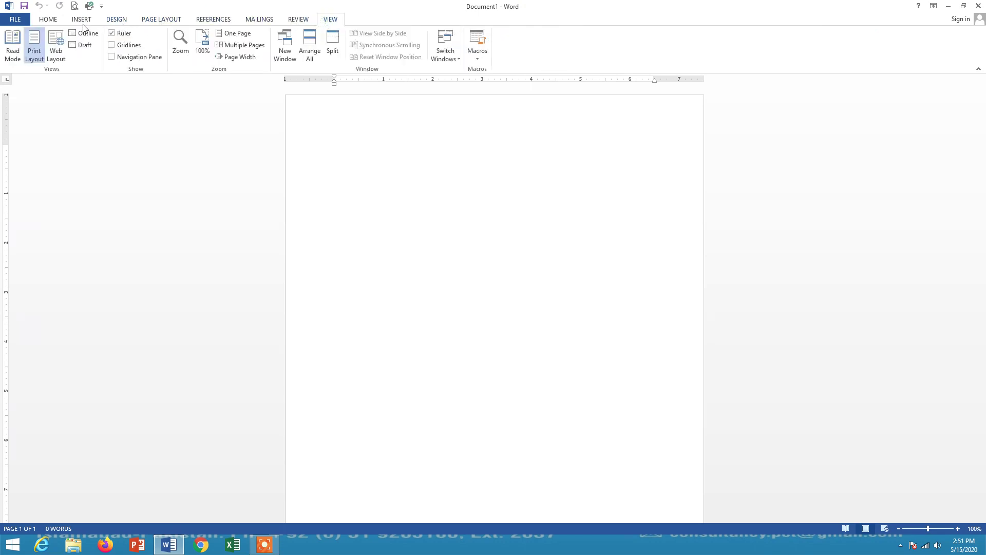
{"action": "left_click", "coordinate": [19, 20]}
{"action": "left_click", "coordinate": [23, 20]}
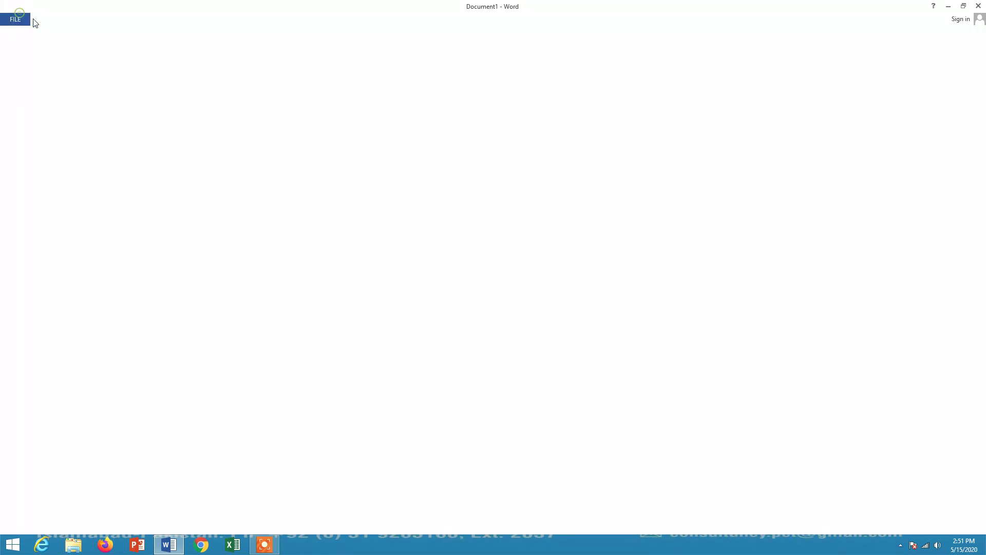
{"action": "left_click", "coordinate": [46, 20]}
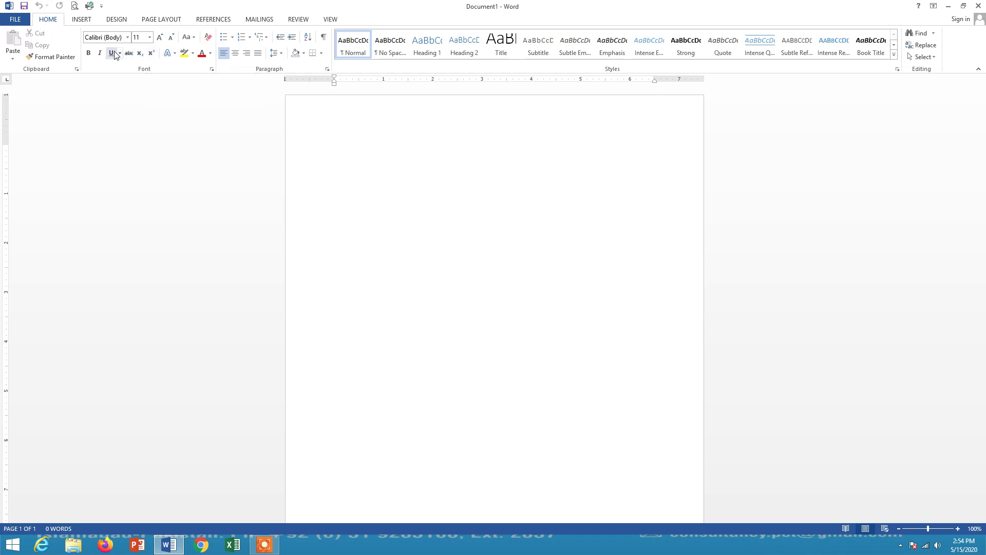
- Review the blank document's Info page with its protection, inspection, version and property details, and return to the page
{"action": "left_click", "coordinate": [16, 19]}
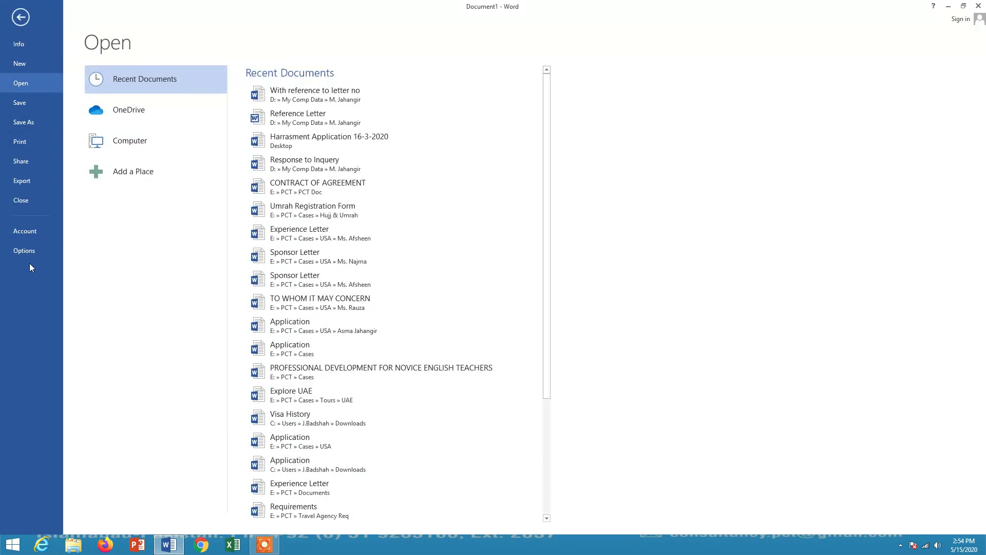
{"action": "left_click", "coordinate": [20, 45]}
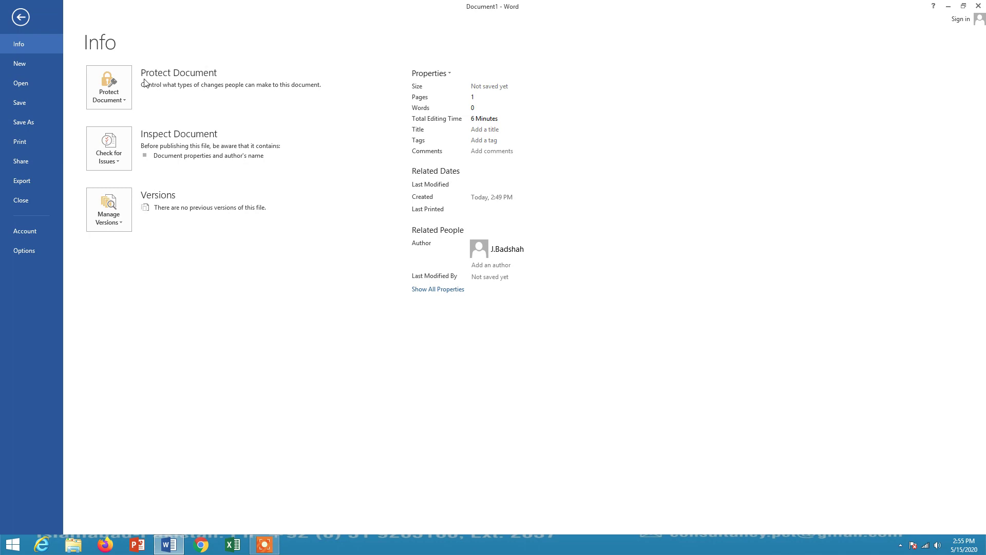
{"action": "left_click", "coordinate": [21, 17]}
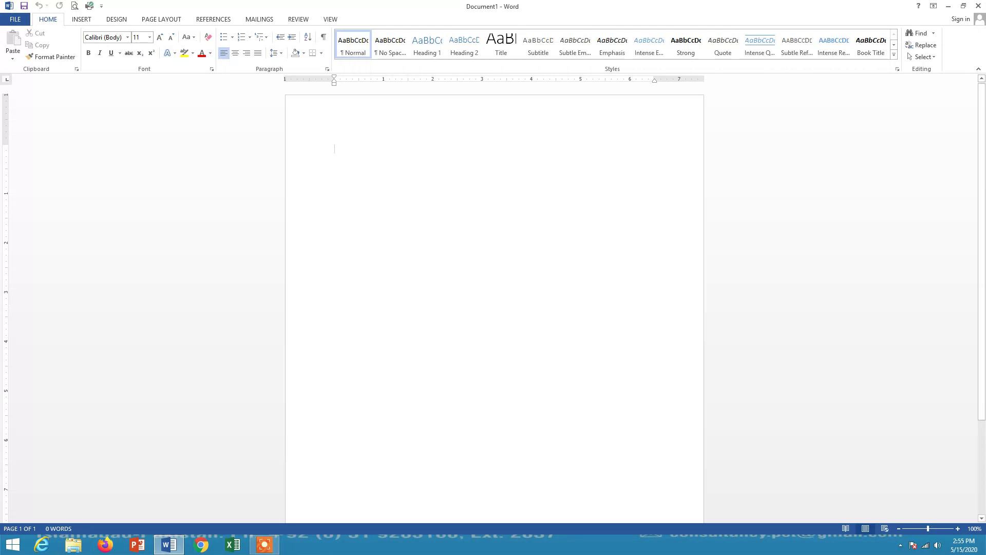
- Try to generate sample text by entering Rand (4,5), and delete that line
{"action": "type", "text": "rand("}
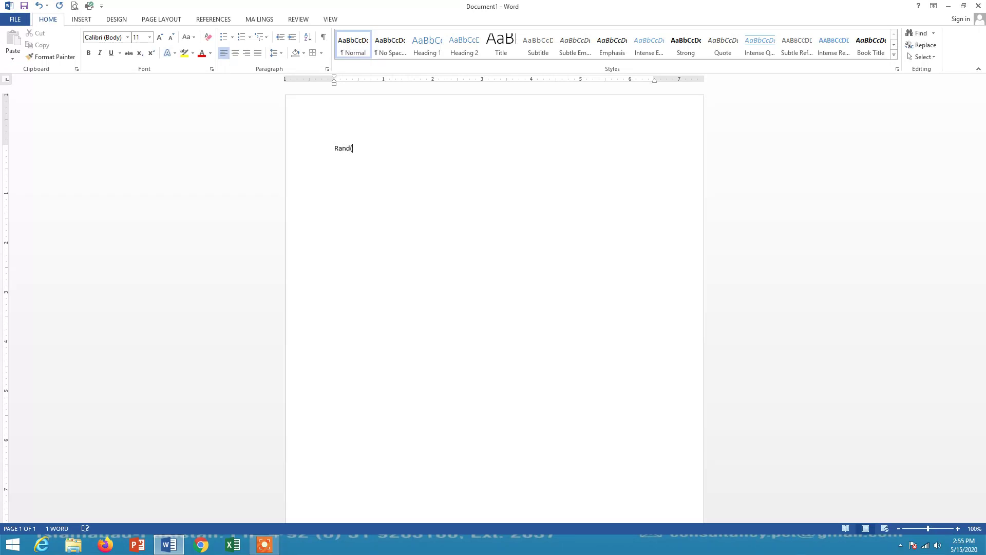
{"action": "type", "text": "4,5"}
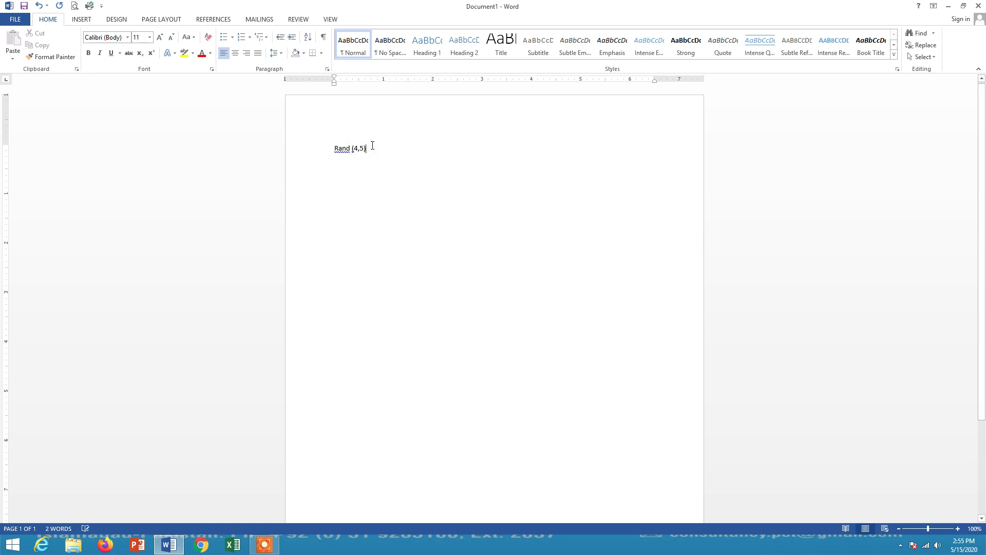
{"action": "key", "text": "Return"}
{"action": "left_click_drag", "start_coordinate": [334, 149], "coordinate": [403, 149]}
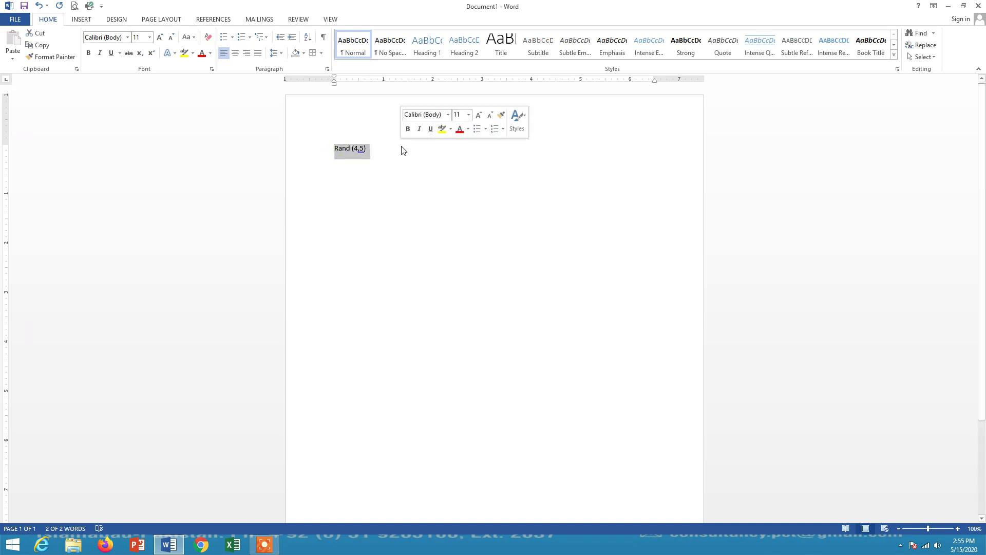
{"action": "key", "text": "Delete"}
- Enter the sentence "A quick brown fox jumps over the lazy dog." at the start of the document
{"action": "type", "text": "A "}
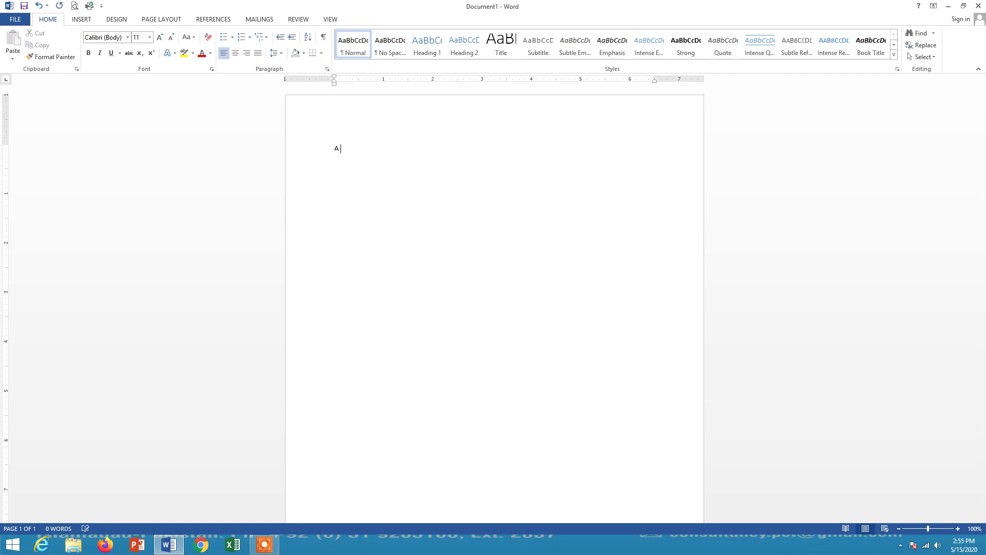
{"action": "type", "text": "quick brown fox jumps over the lazy dog."}
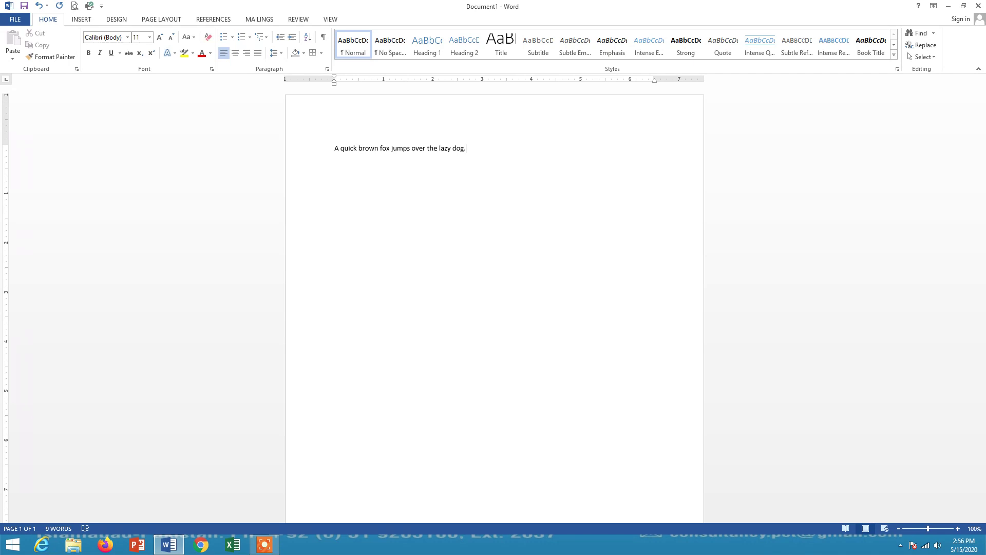
- Copy the sentence and paste it repeatedly, removing the line breaks, to build one paragraph of ten copies
{"action": "key", "text": "ctrl+a"}
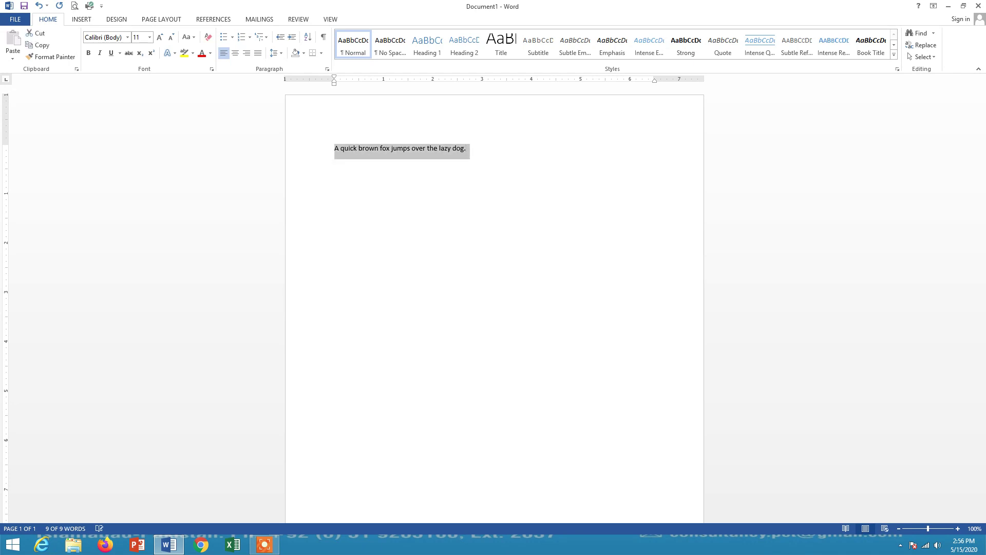
{"action": "key", "text": "ctrl+c"}
{"action": "key", "text": "ctrl+v"}
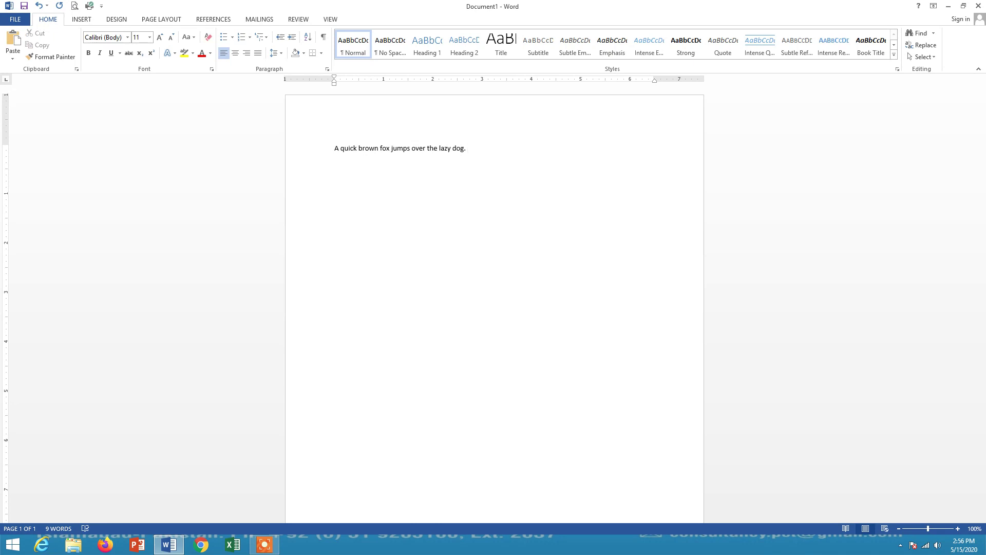
{"action": "key", "text": "ctrl+v"}
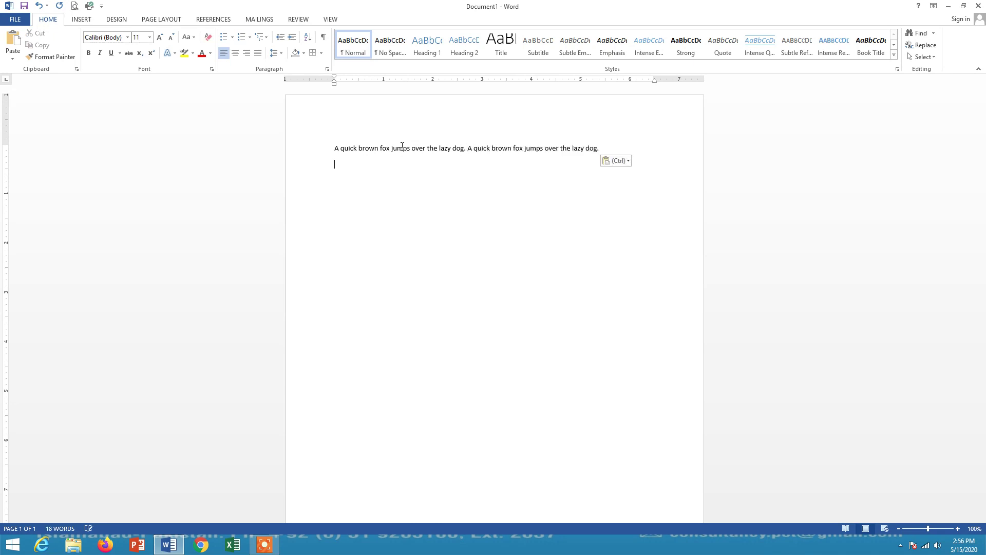
{"action": "key", "text": "BackSpace"}
{"action": "key", "text": "ctrl+v"}
{"action": "key", "text": "BackSpace"}
{"action": "key", "text": "ctrl+v"}
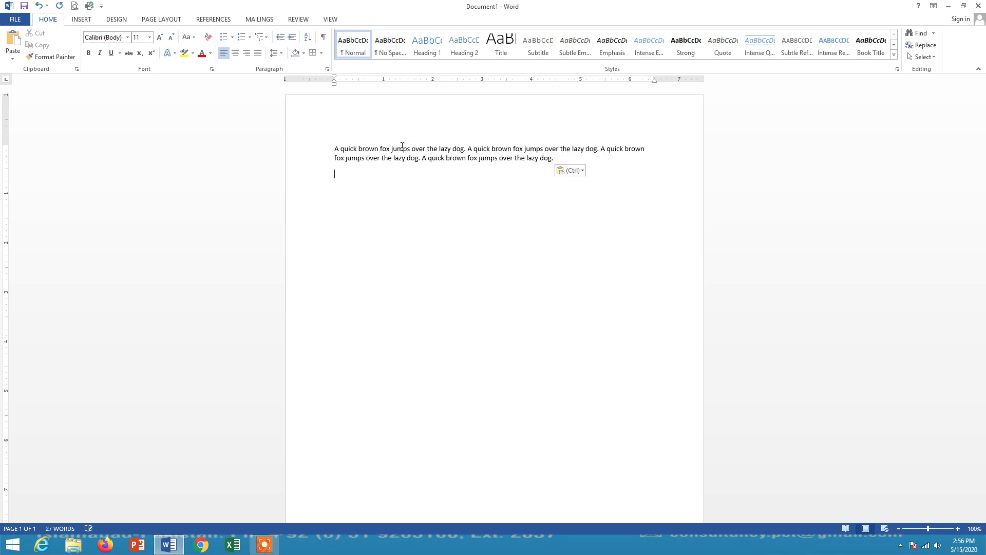
{"action": "key", "text": "BackSpace"}
{"action": "key", "text": "ctrl+v"}
{"action": "key", "text": "BackSpace"}
{"action": "key", "text": "ctrl+v"}
{"action": "key", "text": "BackSpace"}
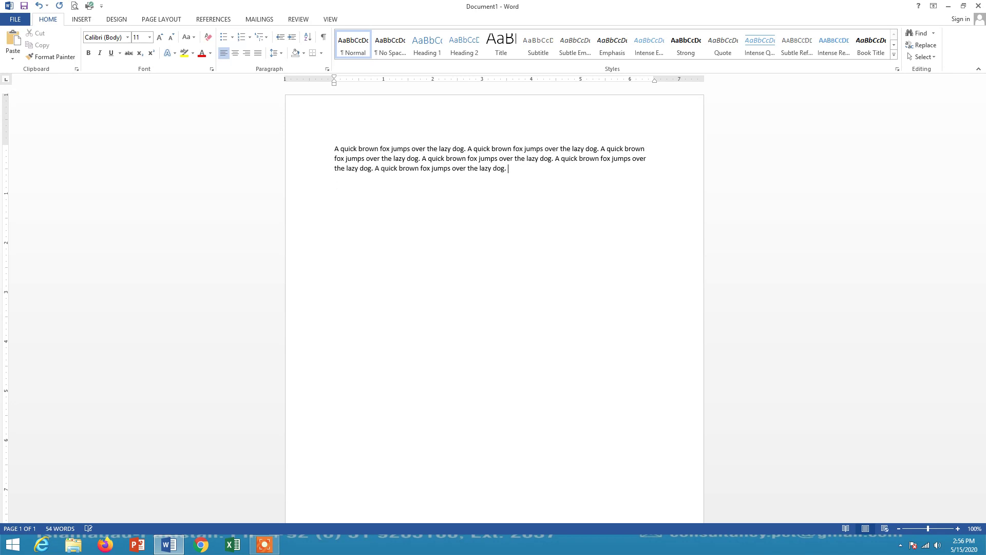
{"action": "key", "text": "ctrl+v"}
{"action": "key", "text": "BackSpace"}
{"action": "key", "text": "ctrl+v"}
{"action": "key", "text": "BackSpace"}
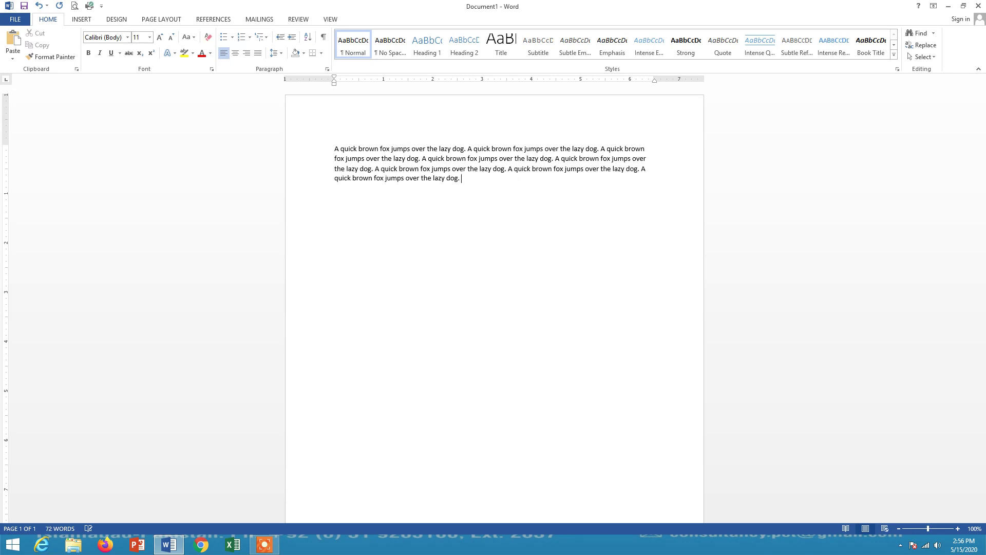
{"action": "key", "text": "ctrl+v"}
{"action": "key", "text": "ctrl+v"}
{"action": "key", "text": "BackSpace"}
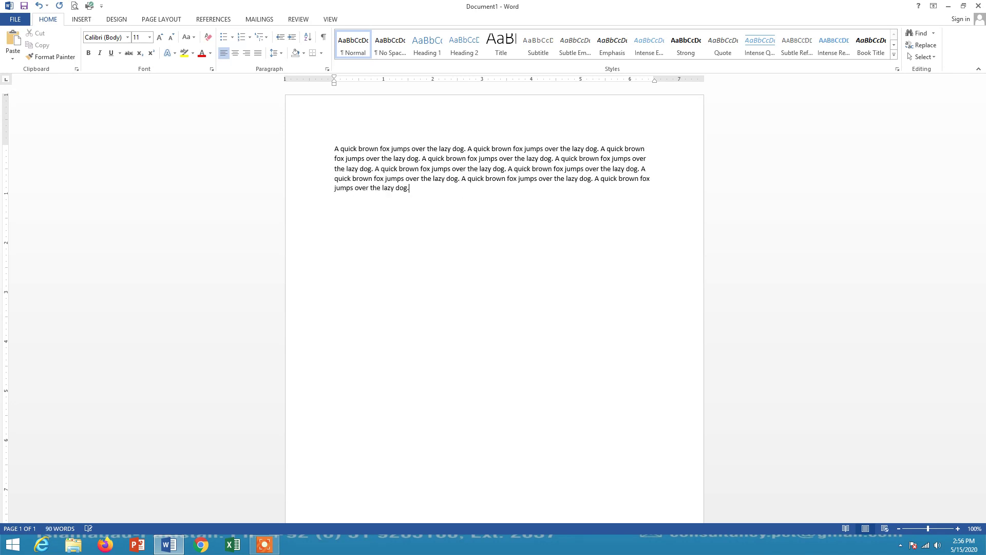
- Add one more copy of the sentence, and copy the whole paragraph and paste it repeatedly below to fill four pages
{"action": "key", "text": "ctrl+v"}
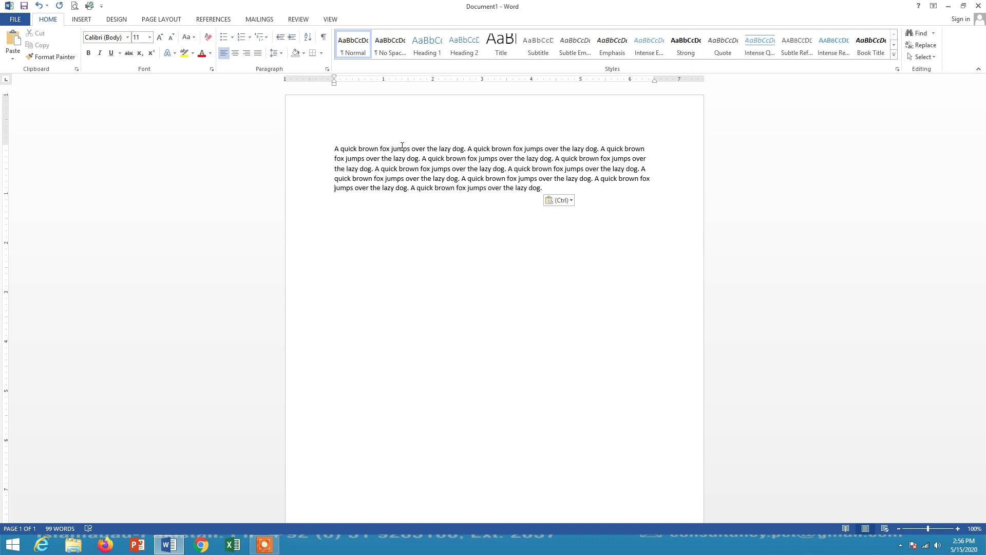
{"action": "key", "text": "Up"}
{"action": "key", "text": "Up"}
{"action": "key", "text": "shift+Down"}
{"action": "key", "text": "shift+Down"}
{"action": "key", "text": "shift+Down"}
{"action": "key", "text": "shift+Down"}
{"action": "key", "text": "shift+Down"}
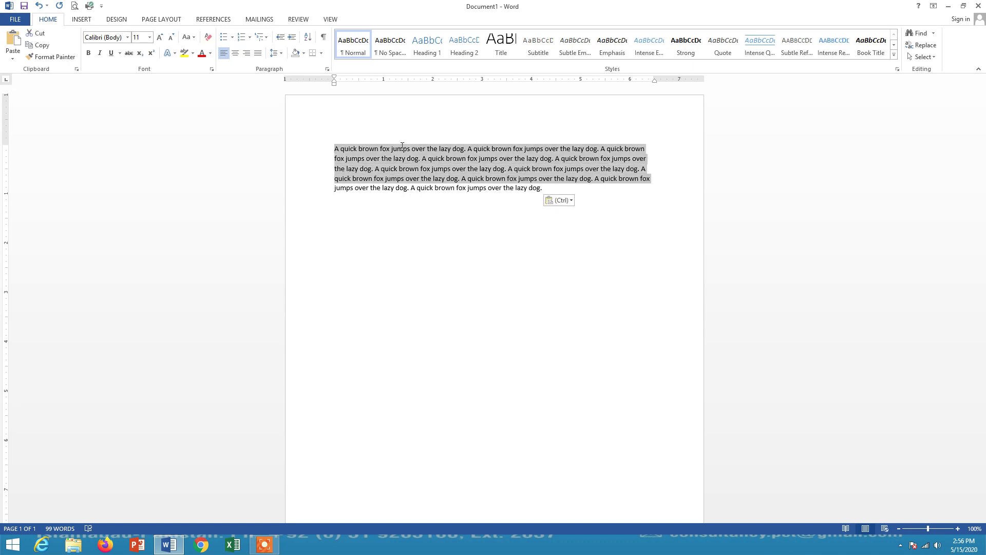
{"action": "key", "text": "ctrl+c"}
{"action": "key", "text": "Down"}
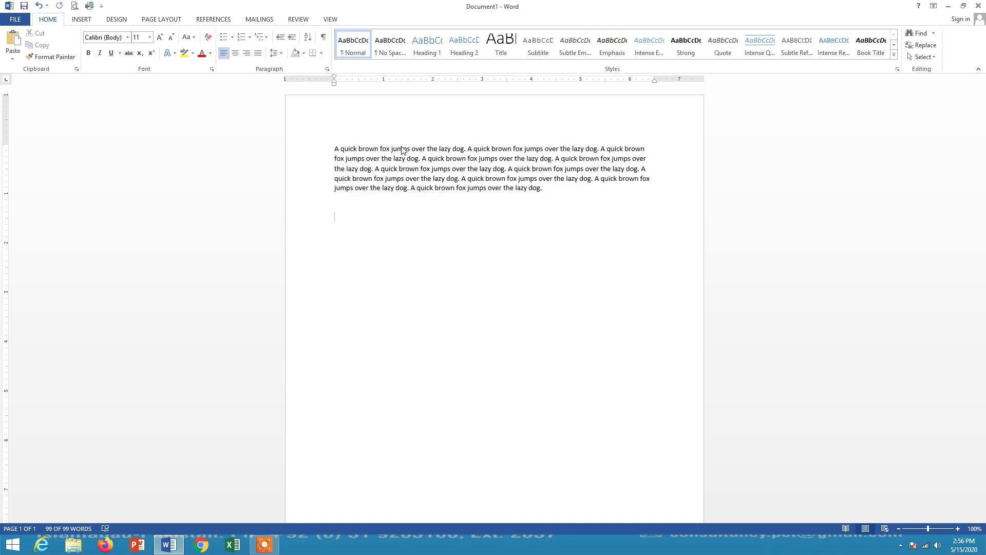
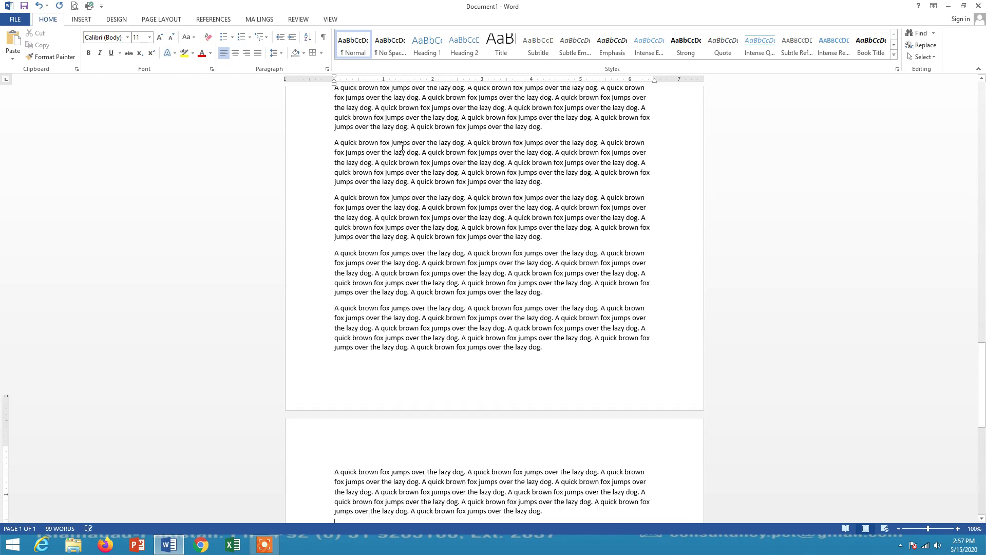
- Move the cursor from the last page back to the beginning of the document
{"action": "key", "text": "Up"}
{"action": "key", "text": "Up"}
{"action": "key", "text": "Up"}
{"action": "key", "text": "Up"}
{"action": "key", "text": "Up"}
{"action": "key", "text": "Up"}
{"action": "key", "text": "Up"}
{"action": "key", "text": "Up"}
{"action": "key", "text": "Up"}
{"action": "key", "text": "Up"}
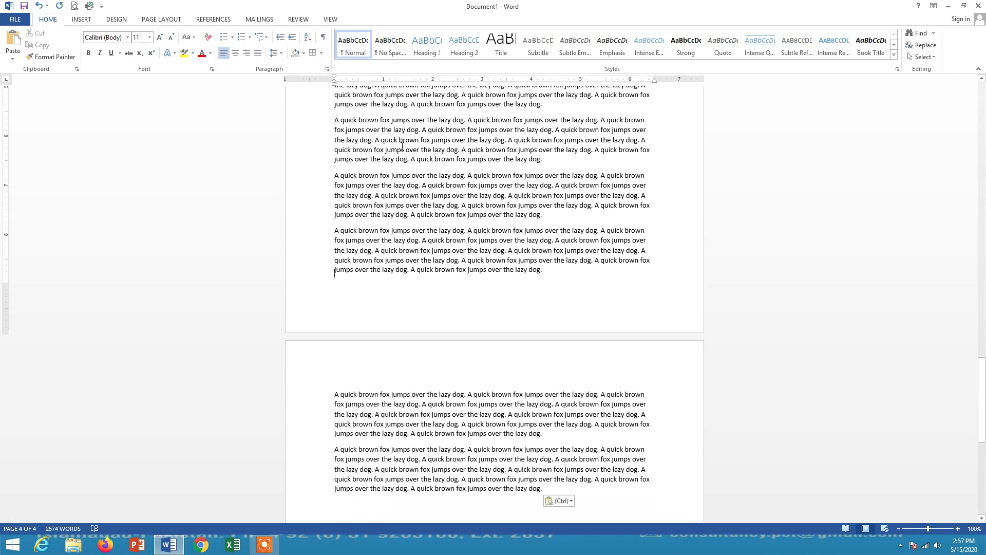
{"action": "key", "text": "Up"}
{"action": "key", "text": "Up"}
{"action": "key", "text": "Up"}
{"action": "key", "text": "Up"}
{"action": "key", "text": "Up"}
{"action": "key", "text": "Up"}
{"action": "key", "text": "Up"}
{"action": "key", "text": "Up"}
{"action": "key", "text": "Up"}
{"action": "key", "text": "Up"}
{"action": "key", "text": "Up"}
{"action": "key", "text": "Up"}
{"action": "key", "text": "Up"}
{"action": "key", "text": "Up"}
{"action": "key", "text": "Up"}
{"action": "key", "text": "Up"}
{"action": "key", "text": "Up"}
{"action": "key", "text": "Up"}
{"action": "key", "text": "Up"}
{"action": "key", "text": "Up"}
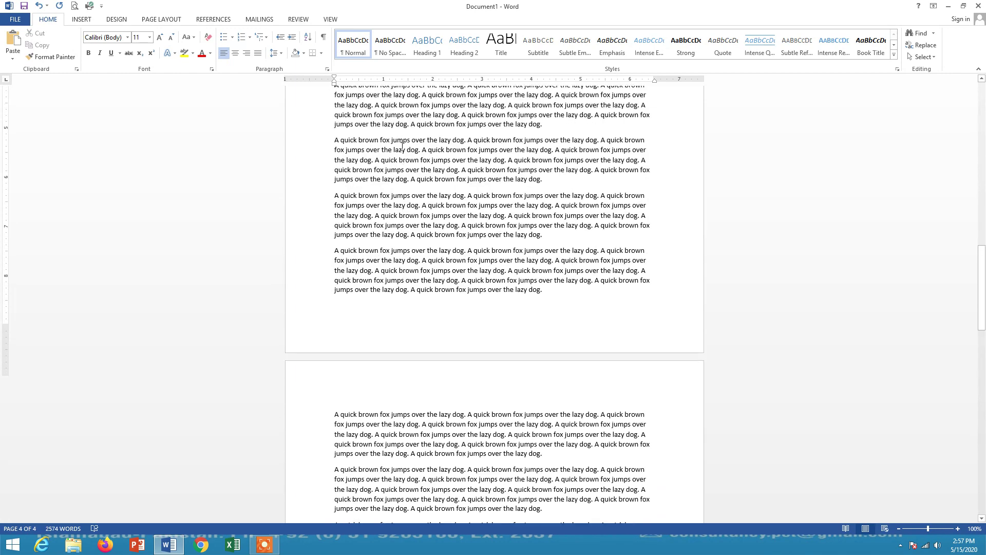
{"action": "key", "text": "Up"}
{"action": "key", "text": "Up"}
{"action": "key", "text": "Up"}
{"action": "key", "text": "Up"}
{"action": "key", "text": "Up"}
{"action": "key", "text": "Up"}
{"action": "key", "text": "Up"}
{"action": "key", "text": "Up"}
{"action": "key", "text": "Up"}
{"action": "key", "text": "Up"}
{"action": "key", "text": "Up"}
{"action": "key", "text": "Up"}
{"action": "key", "text": "Up"}
{"action": "key", "text": "Up"}
{"action": "key", "text": "Up"}
{"action": "key", "text": "Up"}
{"action": "key", "text": "Up"}
{"action": "key", "text": "Up"}
{"action": "key", "text": "Up"}
{"action": "key", "text": "Up"}
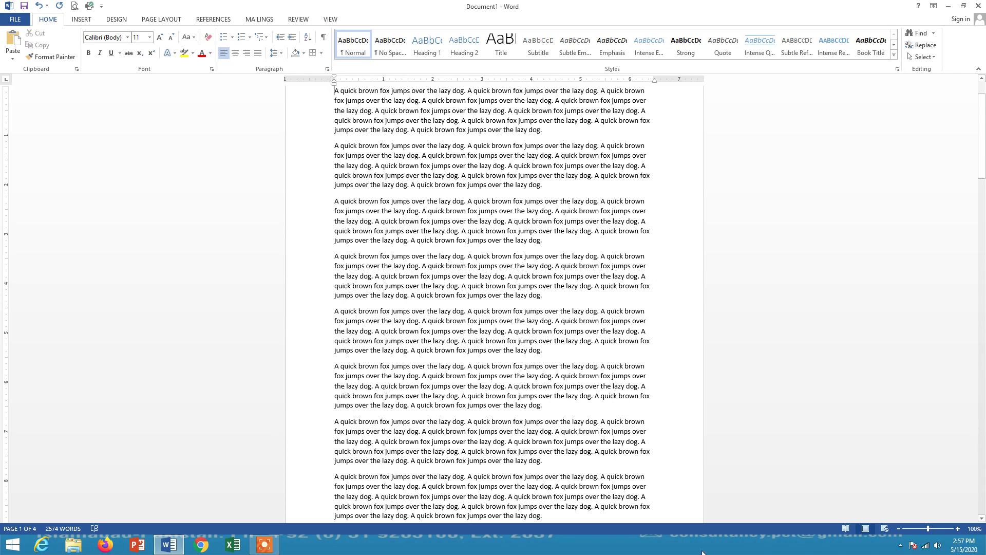
- Enlarge the document view to 150% and show the beginning of the first page
{"action": "left_click", "coordinate": [958, 528]}
{"action": "left_click", "coordinate": [957, 528]}
{"action": "left_click", "coordinate": [957, 528]}
{"action": "left_click", "coordinate": [957, 529]}
{"action": "left_click", "coordinate": [957, 529]}
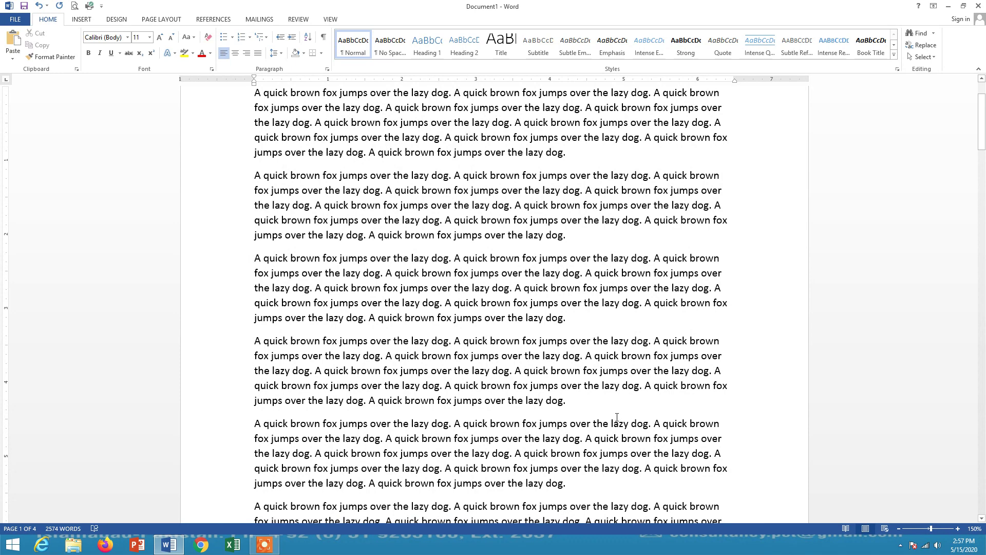
{"action": "scroll", "coordinate": [592, 314], "scroll_direction": "up", "scroll_amount": 2}
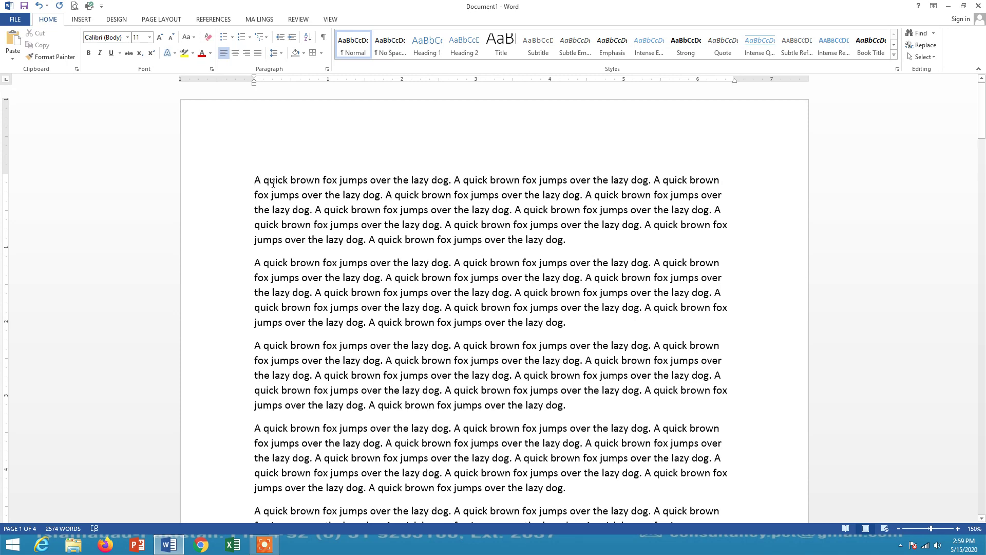
- Start saving the document and choose the Desktop as its save location
{"action": "left_click", "coordinate": [14, 19]}
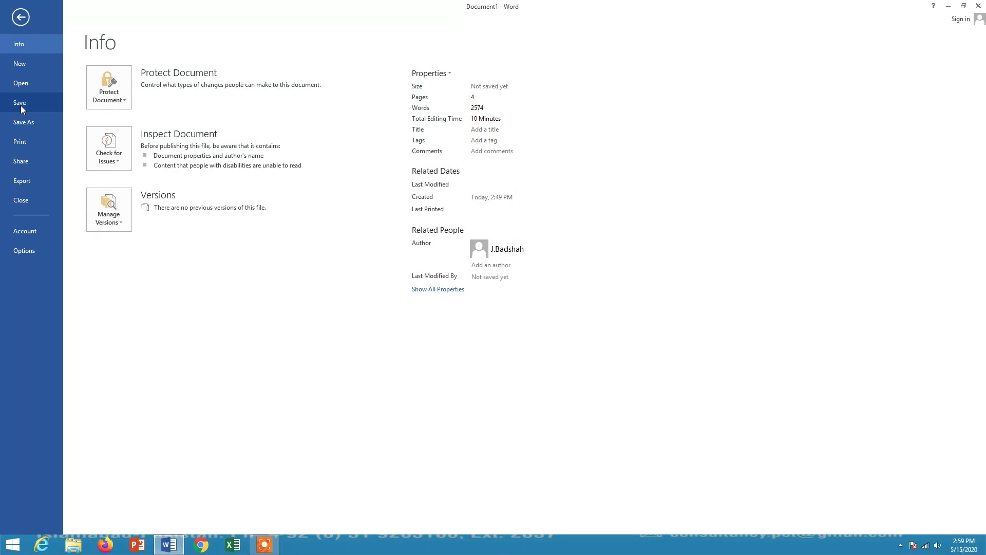
{"action": "left_click", "coordinate": [21, 17]}
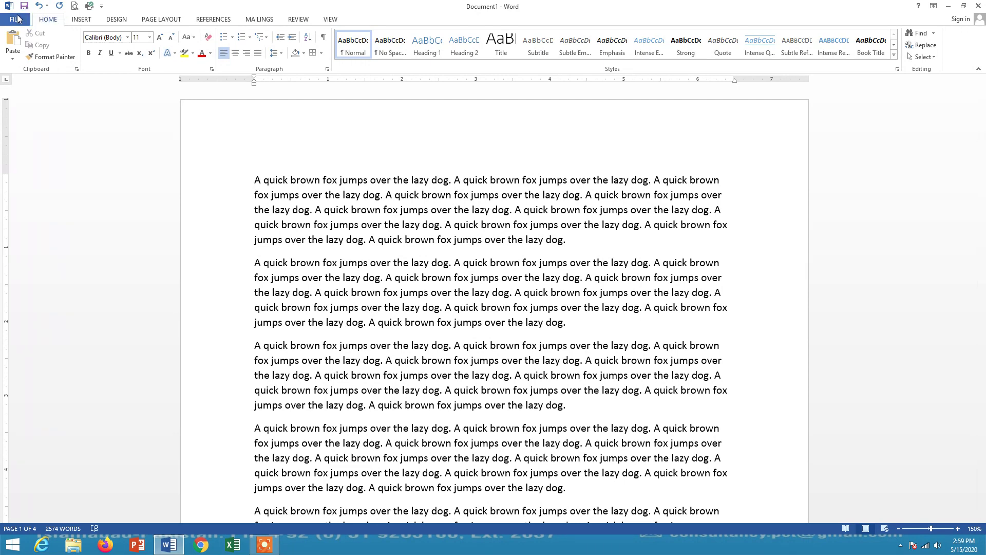
{"action": "left_click", "coordinate": [15, 20]}
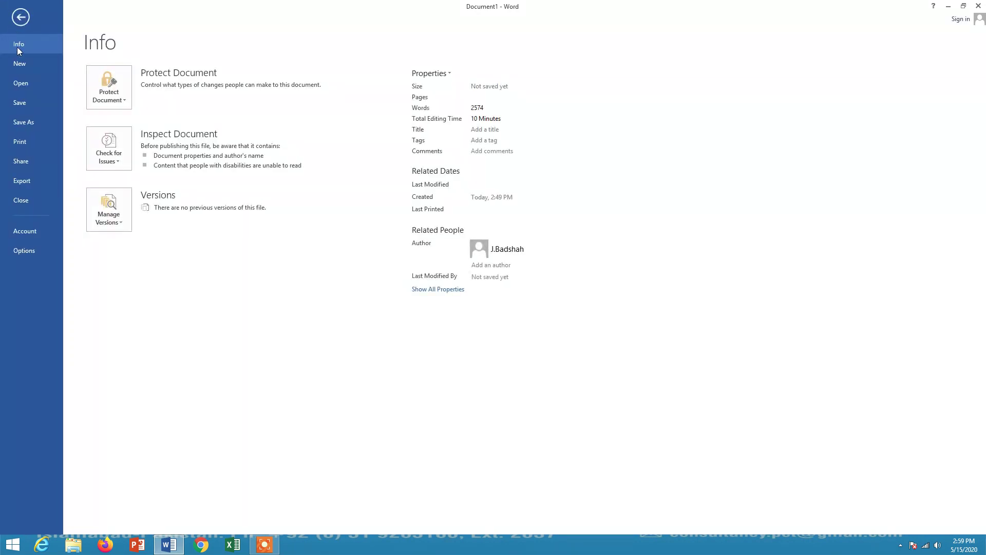
{"action": "left_click", "coordinate": [26, 105]}
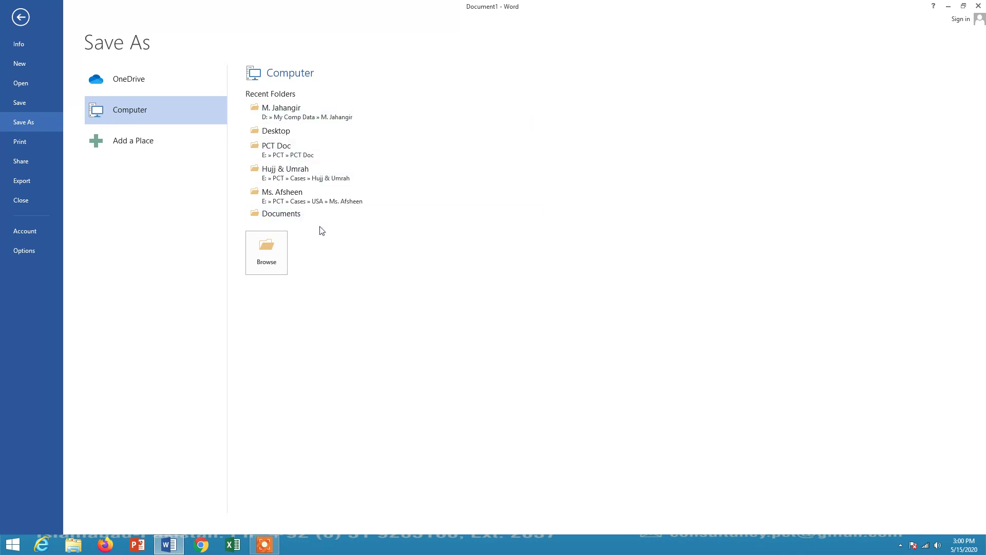
{"action": "left_click", "coordinate": [268, 255]}
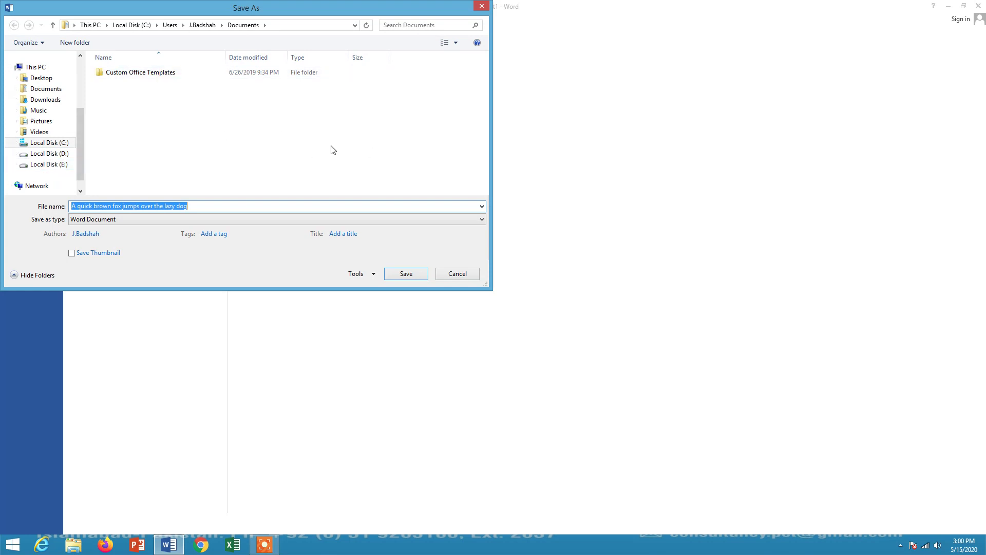
{"action": "left_click", "coordinate": [43, 80]}
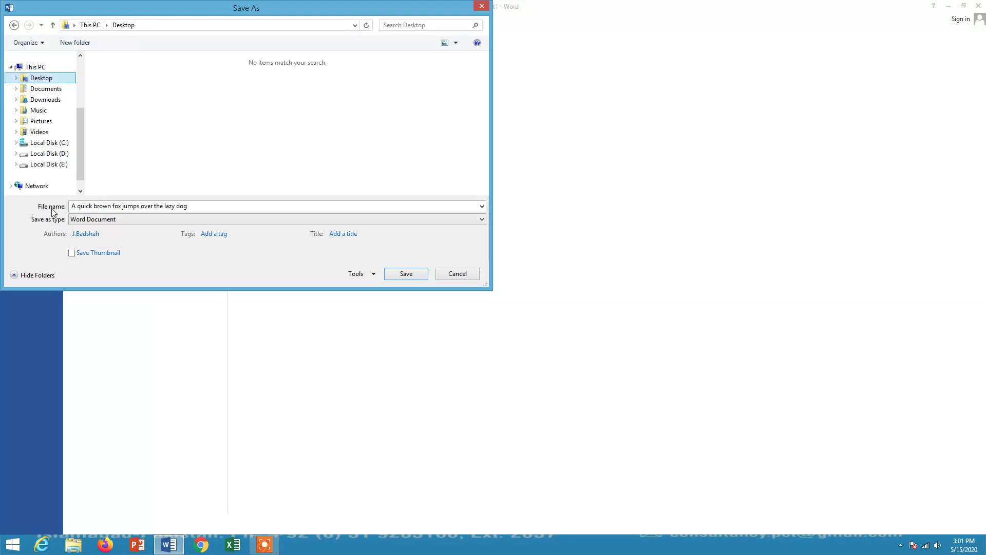
- Enter ClassPractice_BBA1 as the file name for the document
{"action": "left_click", "coordinate": [215, 206]}
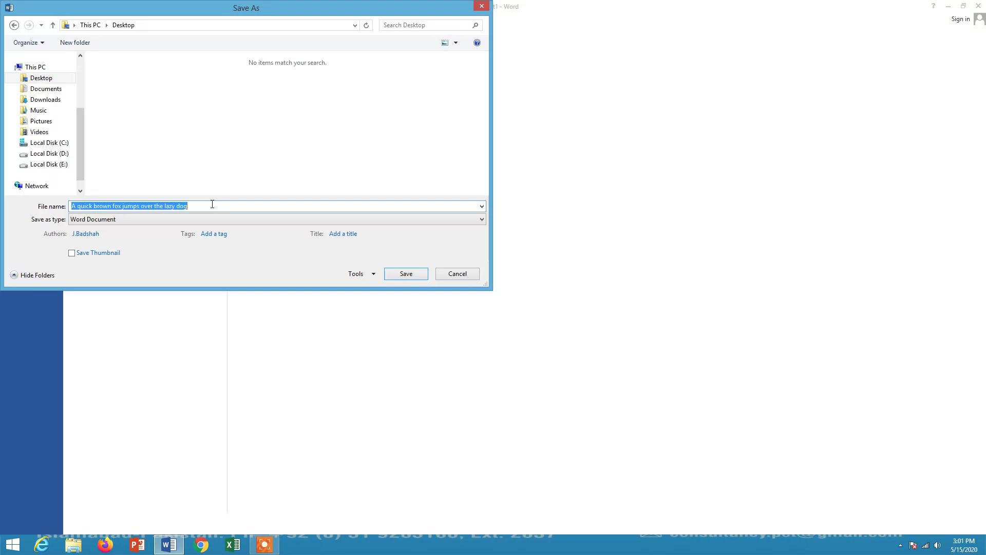
{"action": "type", "text": "C"}
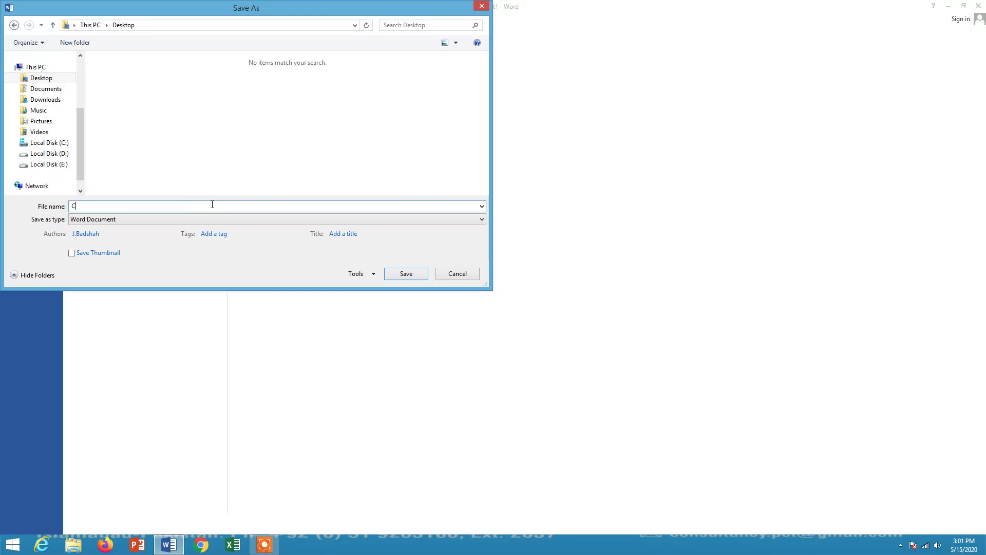
{"action": "type", "text": "lassPractice"}
{"action": "key", "text": "BackSpace"}
{"action": "key", "text": "BackSpace"}
{"action": "type", "text": "BBA"}
- Choose Word Document as the file type, check the author entry, and save the file
{"action": "left_click", "coordinate": [481, 220]}
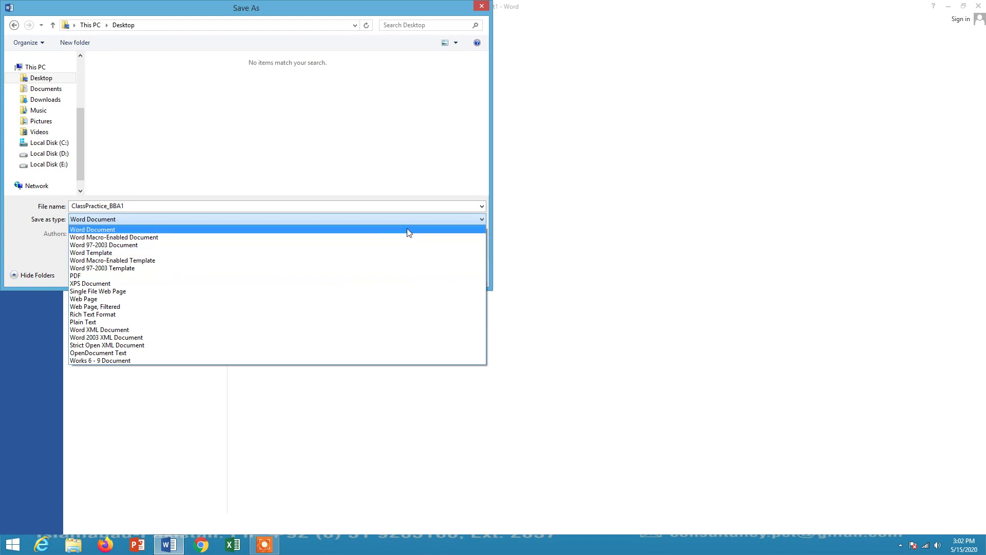
{"action": "left_click", "coordinate": [105, 230]}
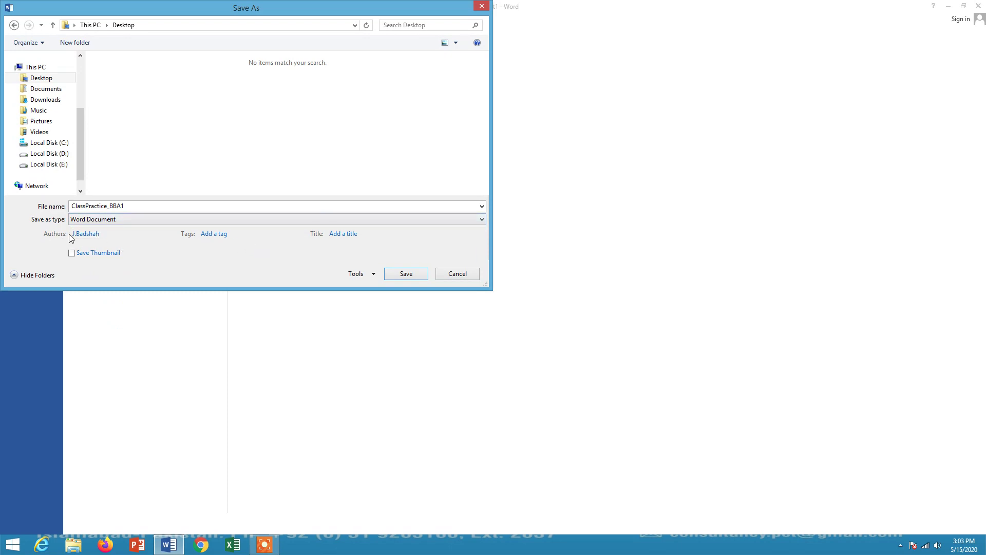
{"action": "left_click", "coordinate": [93, 235]}
{"action": "left_click", "coordinate": [51, 235]}
{"action": "left_click", "coordinate": [131, 237]}
{"action": "left_click", "coordinate": [152, 246]}
{"action": "left_click", "coordinate": [403, 274]}
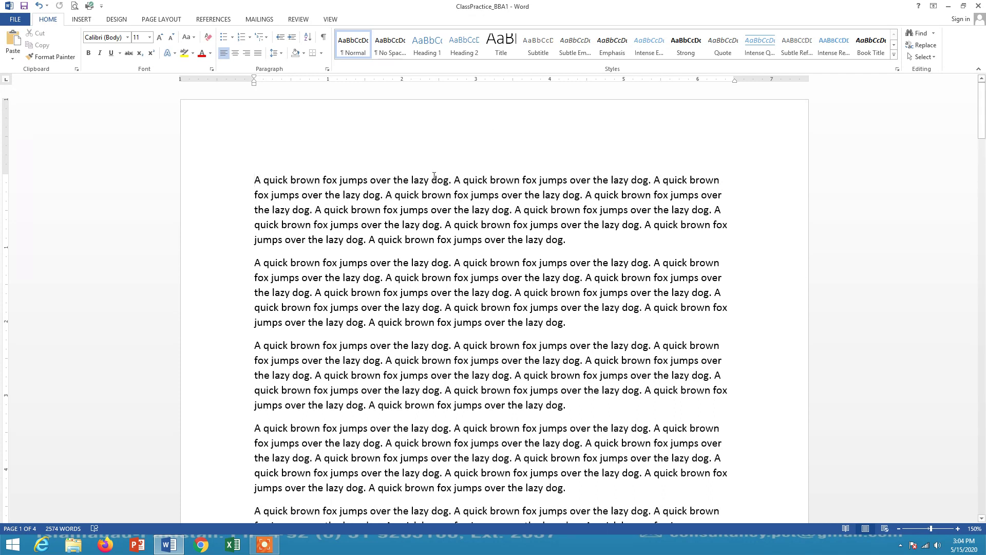
- Close the saved ClassPractice_BBA1 document
{"action": "mouse_move", "coordinate": [979, 9]}
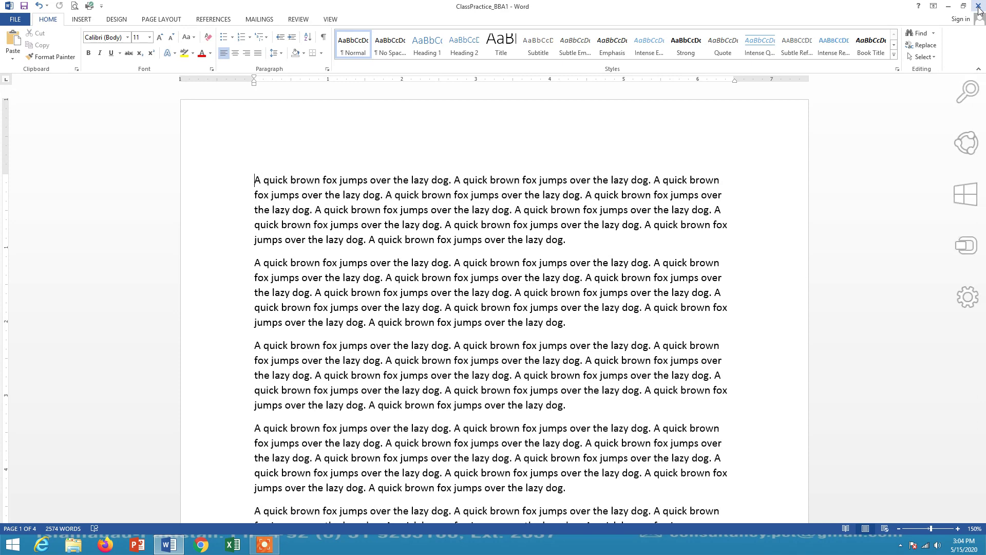
{"action": "left_click", "coordinate": [979, 9]}
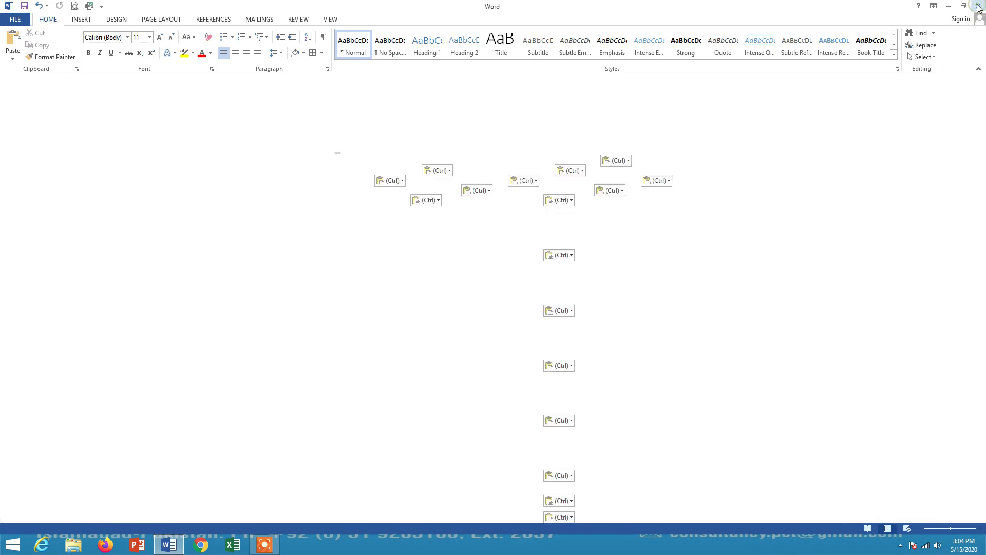
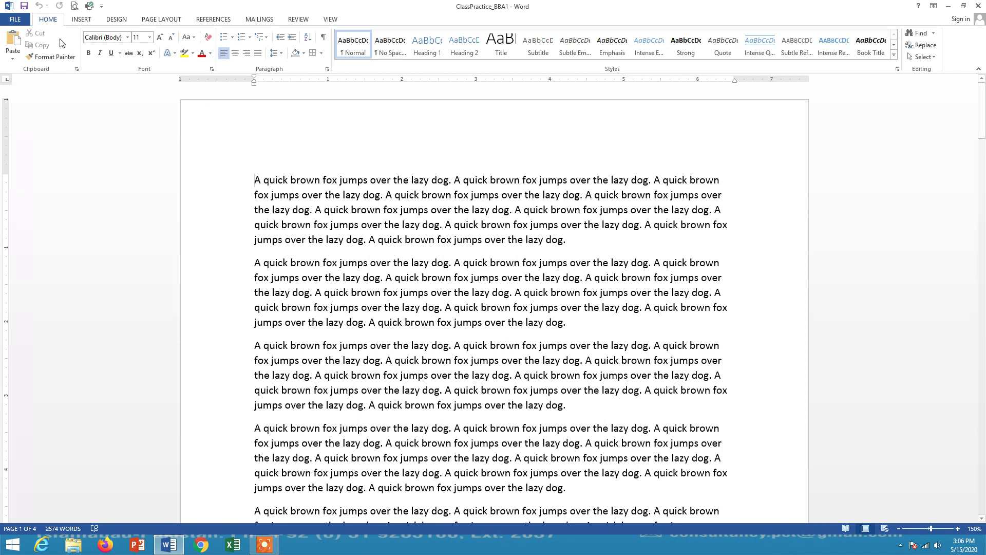
- Review the saved document's properties and author details on the Info page, and view its file location before closing the folder window
{"action": "left_click", "coordinate": [18, 23]}
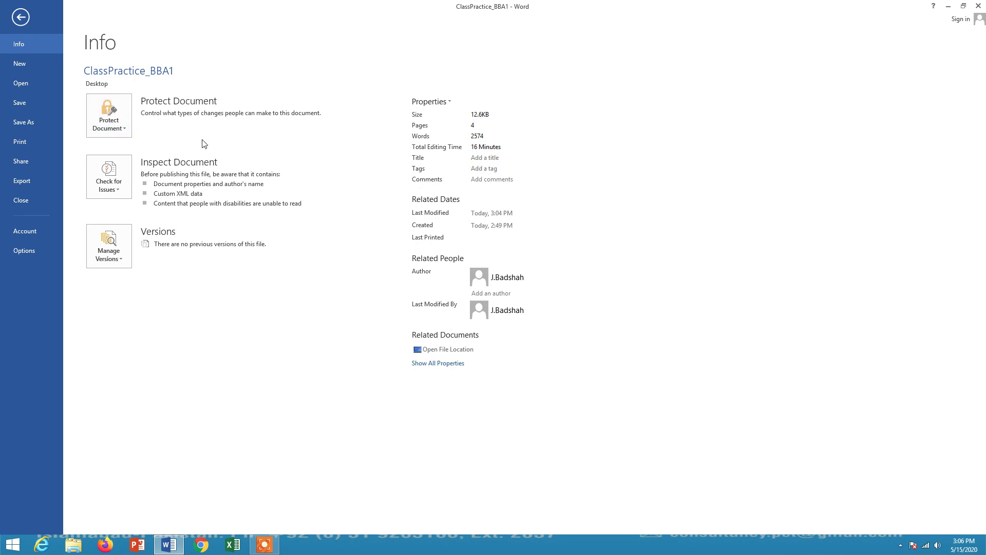
{"action": "left_click", "coordinate": [539, 281]}
{"action": "mouse_move", "coordinate": [513, 278]}
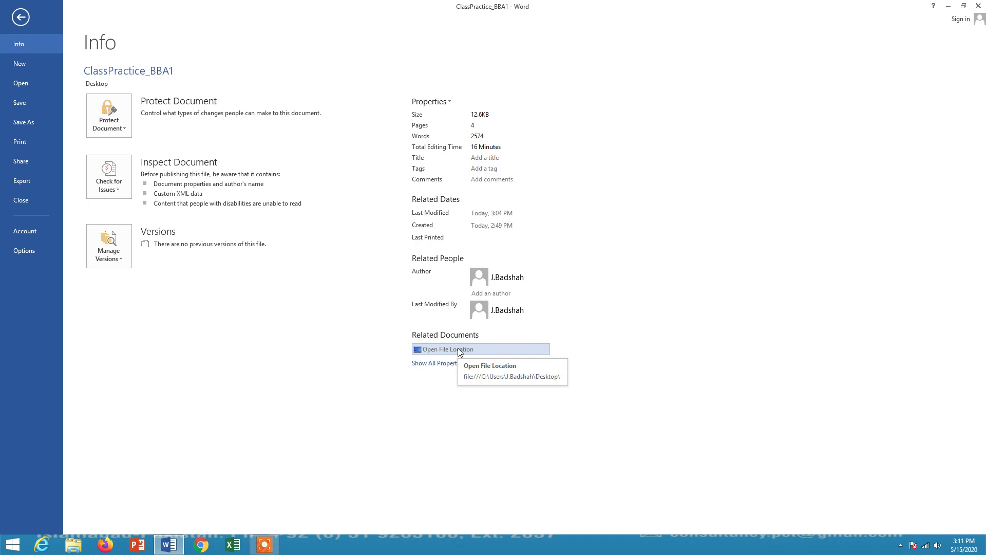
{"action": "left_click", "coordinate": [458, 349]}
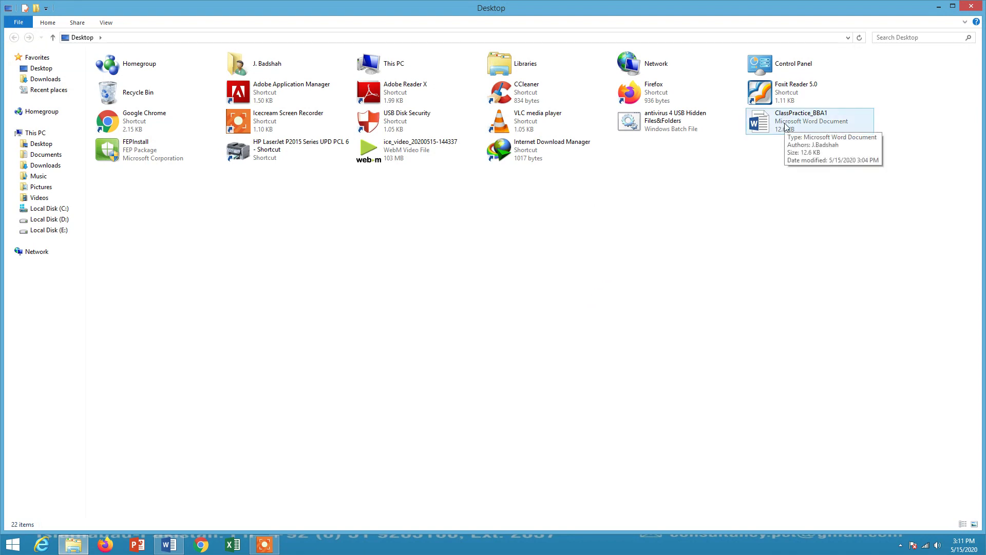
{"action": "left_click", "coordinate": [969, 6]}
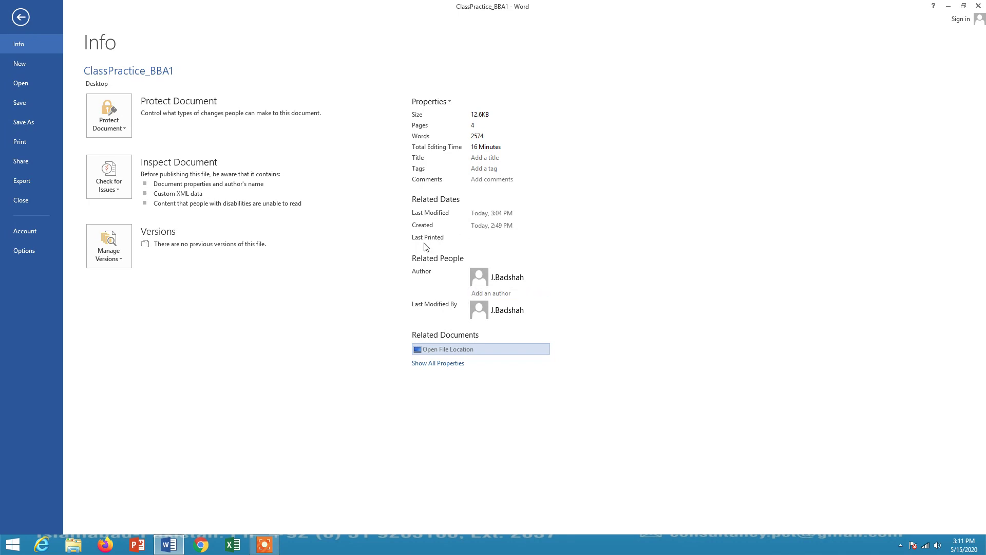
- Review the document's related dates and the templates available for new documents, and return to the page
{"action": "mouse_move", "coordinate": [424, 247]}
{"action": "mouse_move", "coordinate": [504, 233]}
{"action": "left_click", "coordinate": [23, 66]}
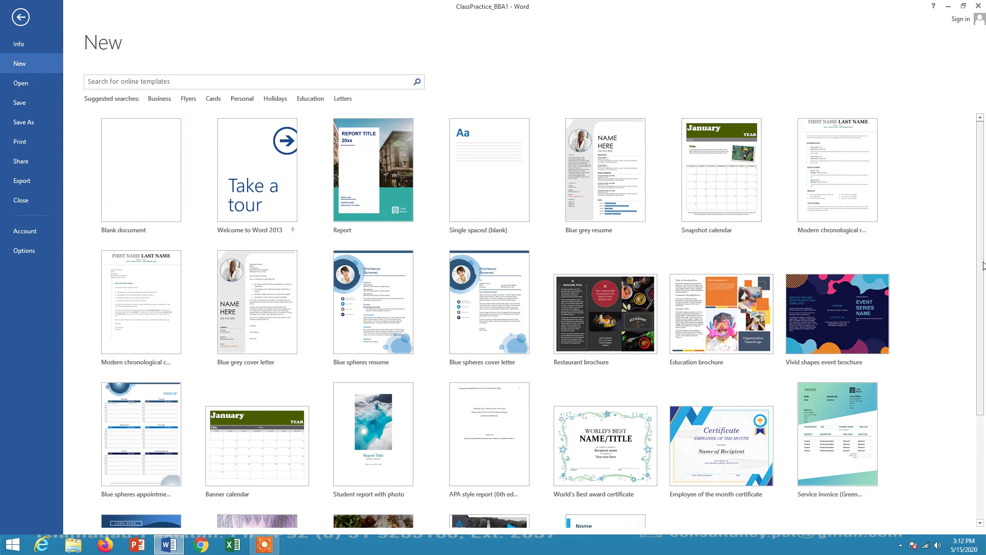
{"action": "left_click", "coordinate": [26, 45]}
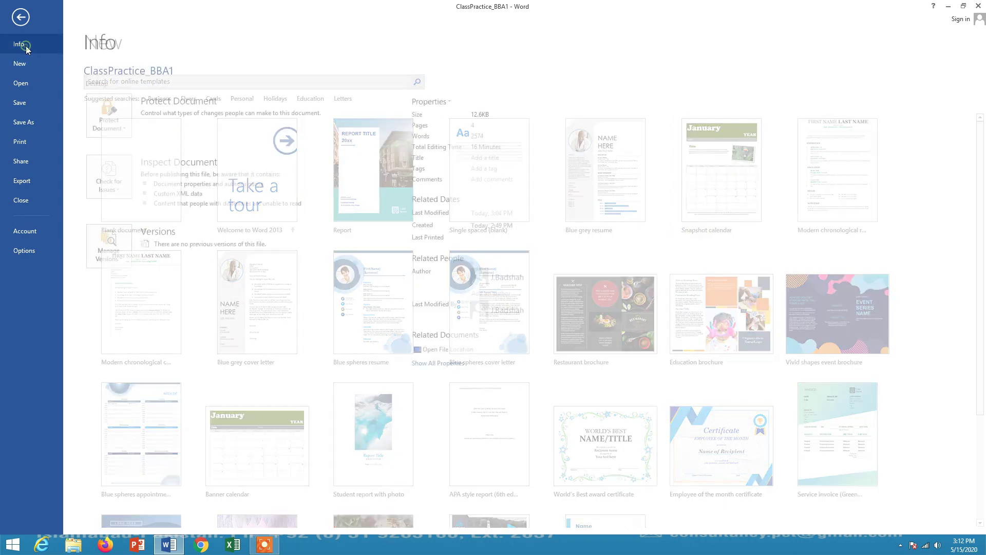
{"action": "left_click", "coordinate": [20, 18]}
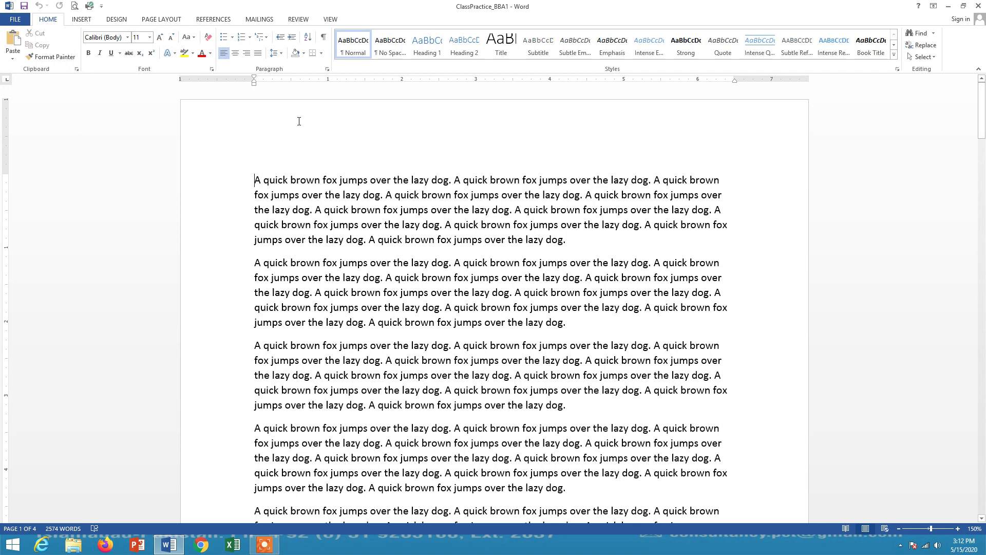
- Create a new document from the Report template and preview the open document windows
{"action": "left_click", "coordinate": [17, 21]}
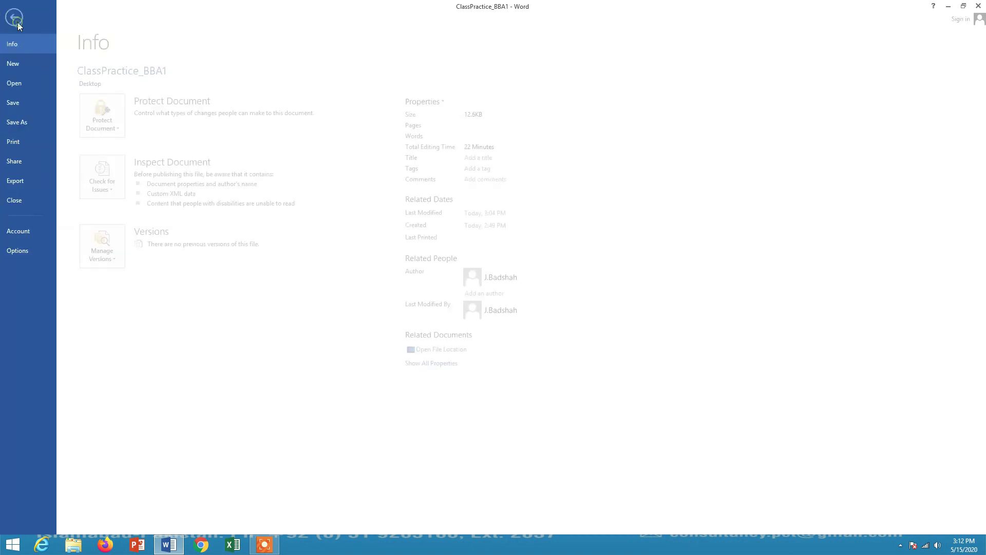
{"action": "left_click", "coordinate": [22, 67]}
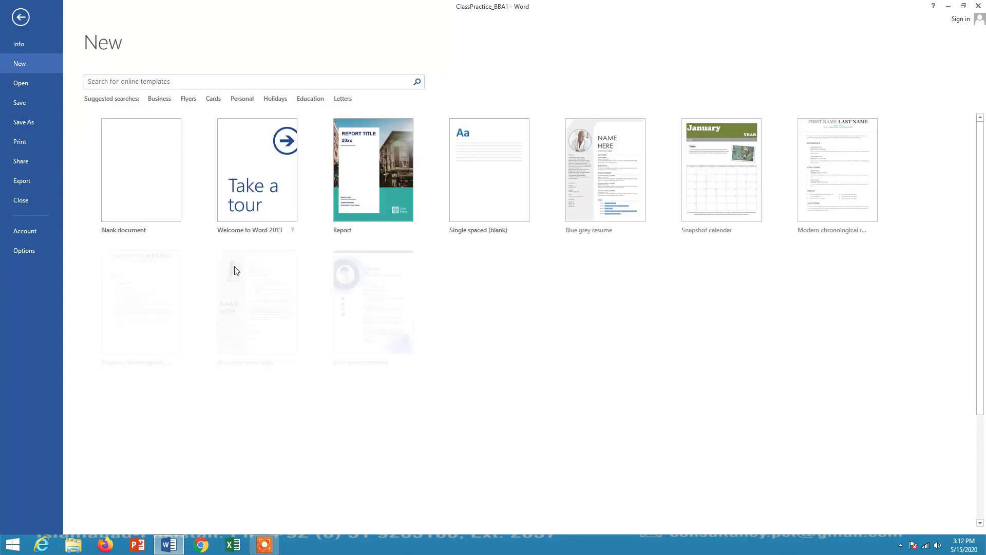
{"action": "left_click", "coordinate": [377, 157]}
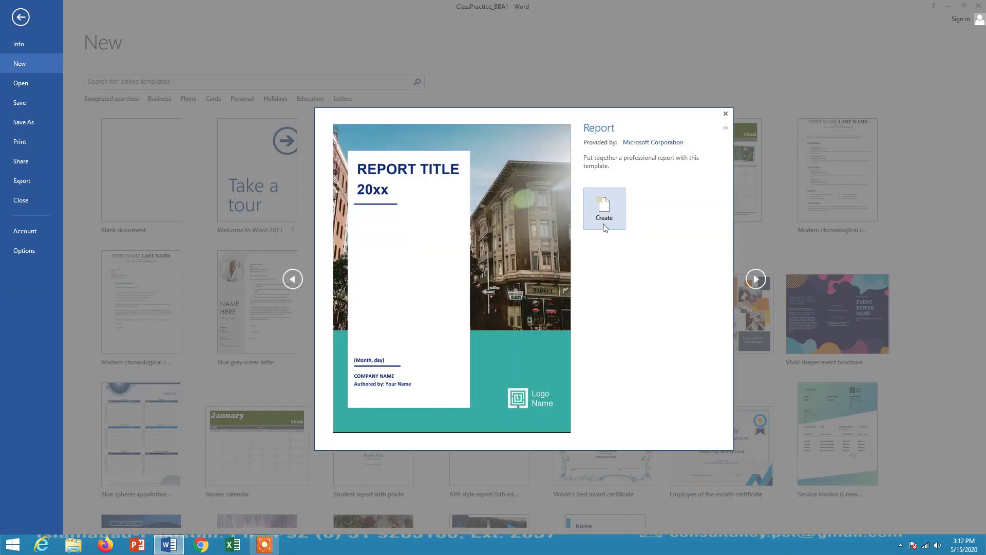
{"action": "left_click", "coordinate": [605, 208]}
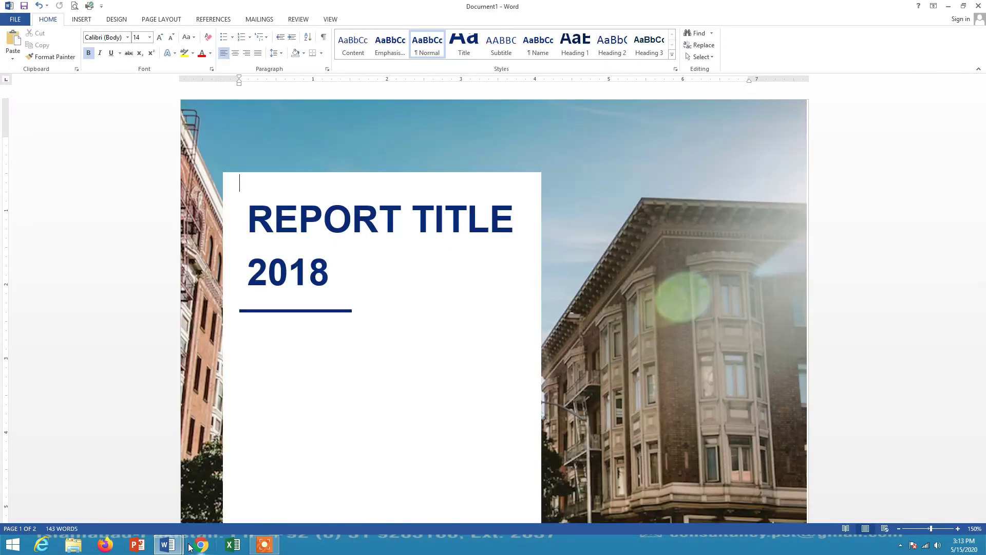
{"action": "mouse_move", "coordinate": [171, 547]}
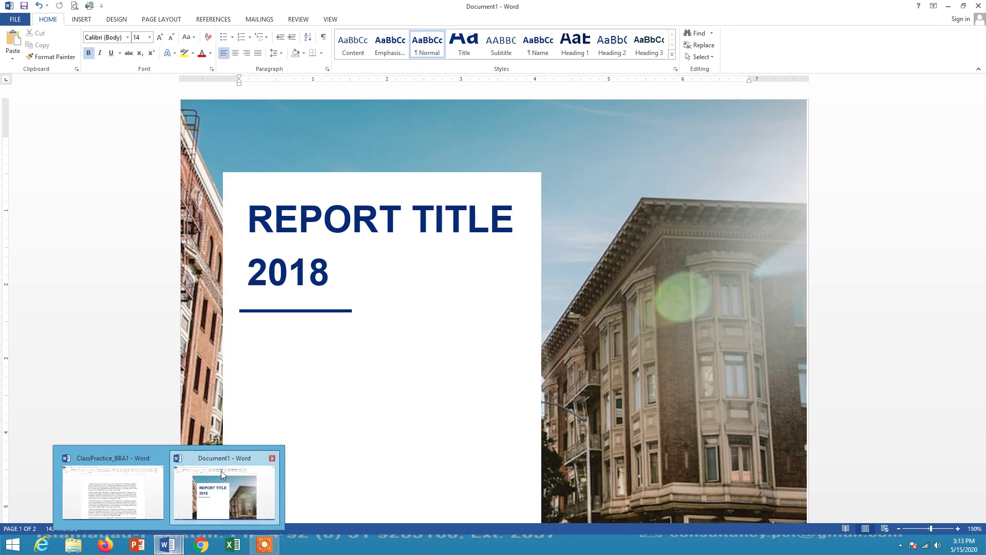
- Compare the two open document windows, and close the Report template document without saving it
{"action": "mouse_move", "coordinate": [98, 468]}
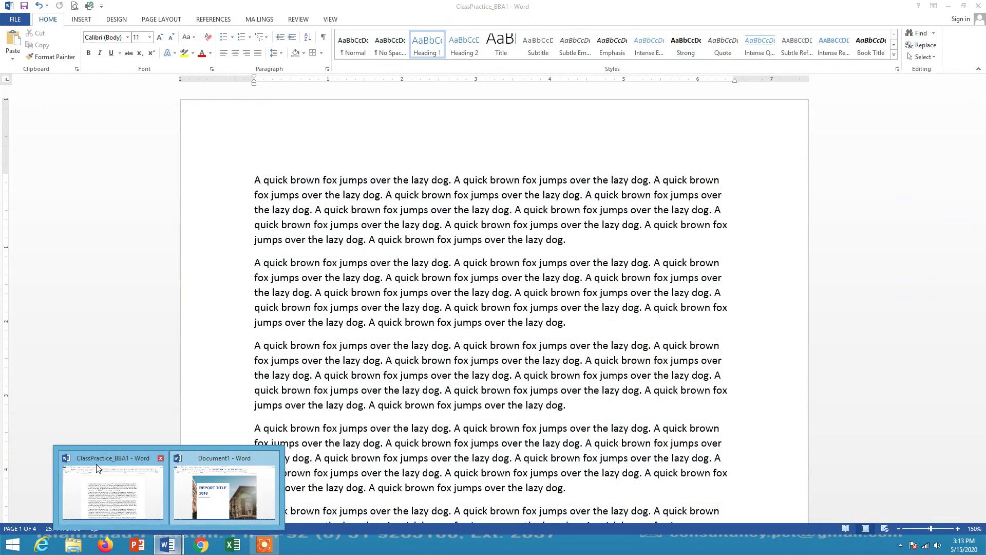
{"action": "mouse_move", "coordinate": [239, 469]}
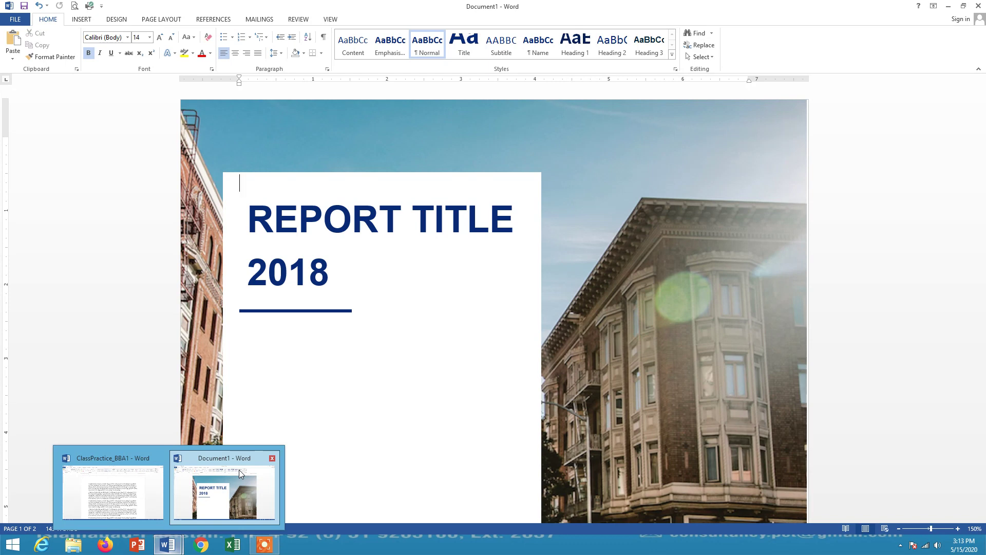
{"action": "left_click", "coordinate": [272, 459]}
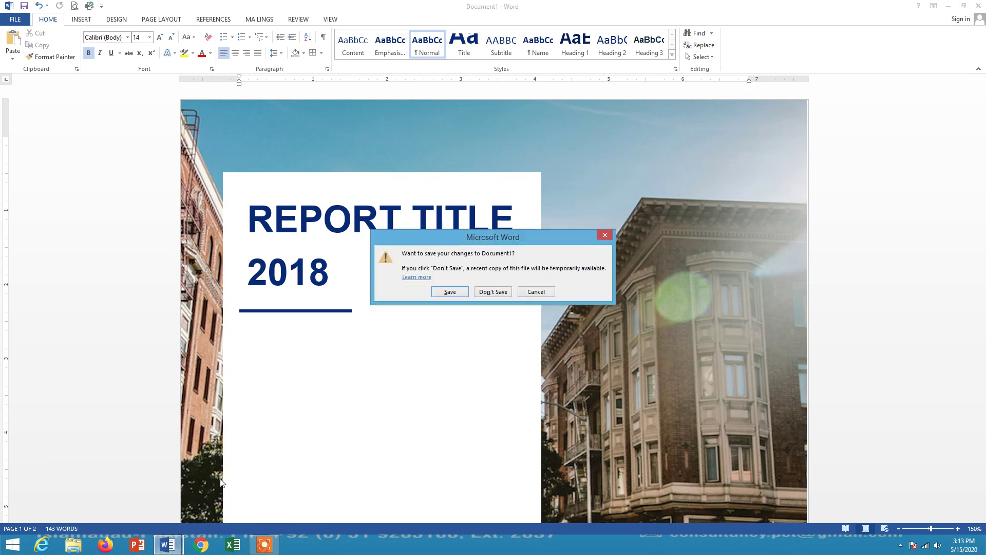
{"action": "left_click", "coordinate": [492, 292]}
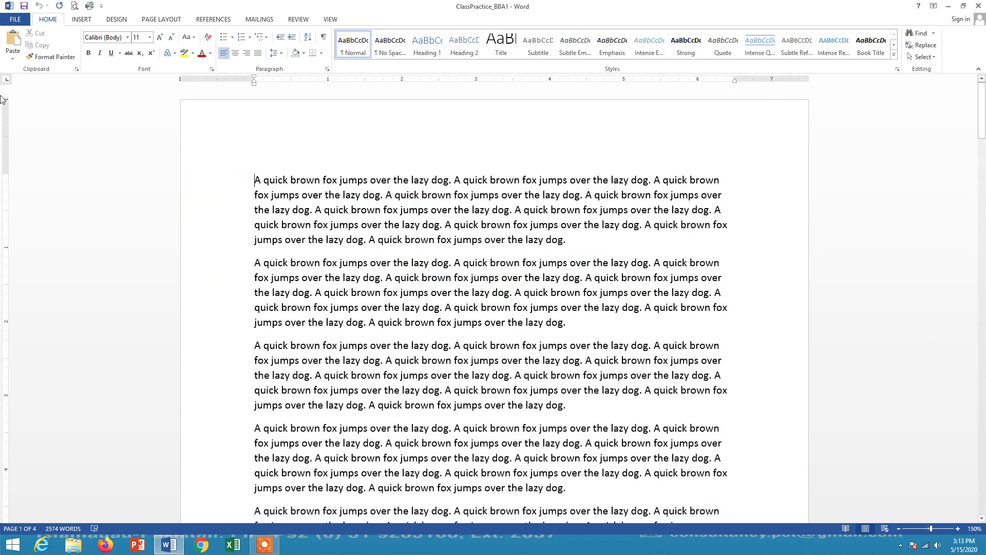
- Review the new-document templates, the recent documents and the computer's file browser for opening files, and return to the page
{"action": "left_click", "coordinate": [16, 20]}
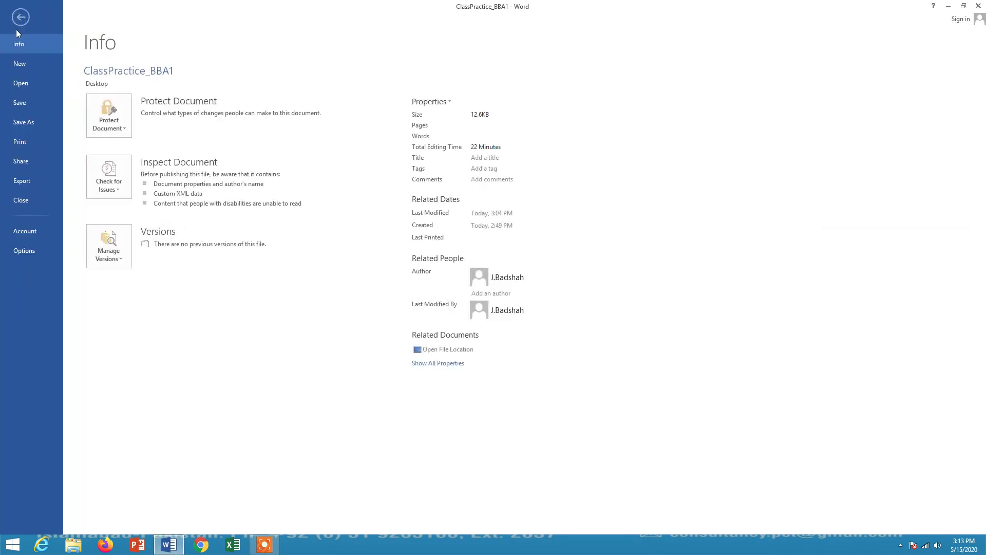
{"action": "left_click", "coordinate": [26, 66]}
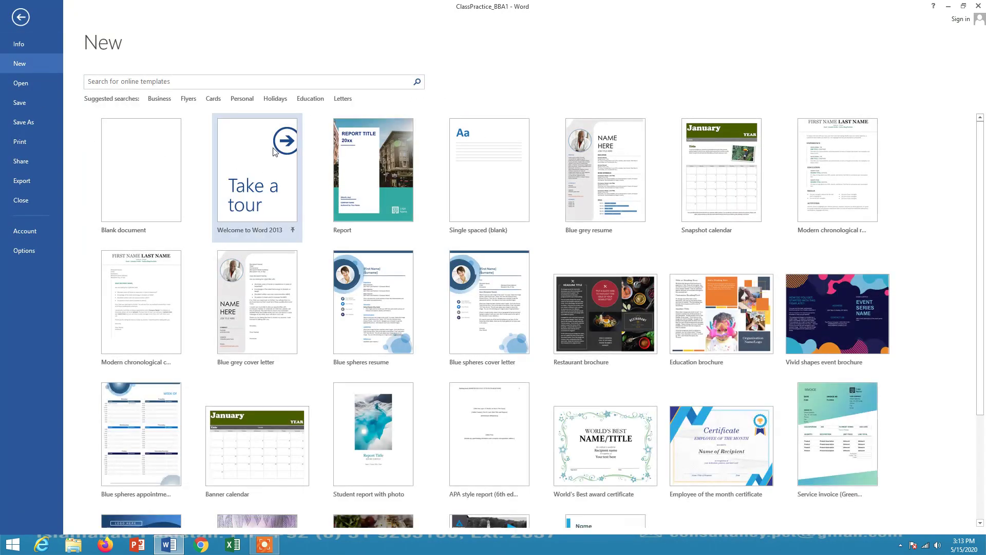
{"action": "left_click", "coordinate": [31, 84]}
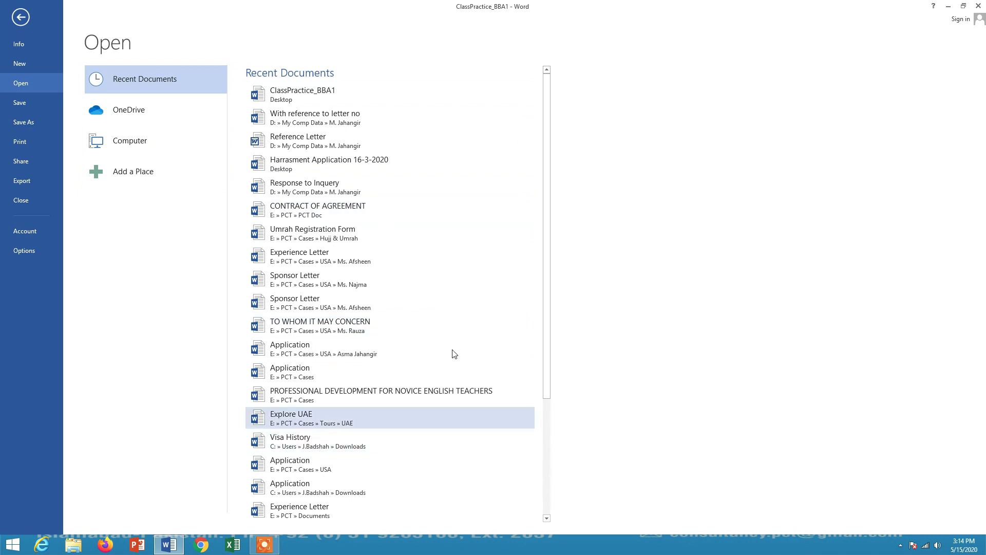
{"action": "left_click", "coordinate": [123, 144]}
{"action": "left_click", "coordinate": [267, 292]}
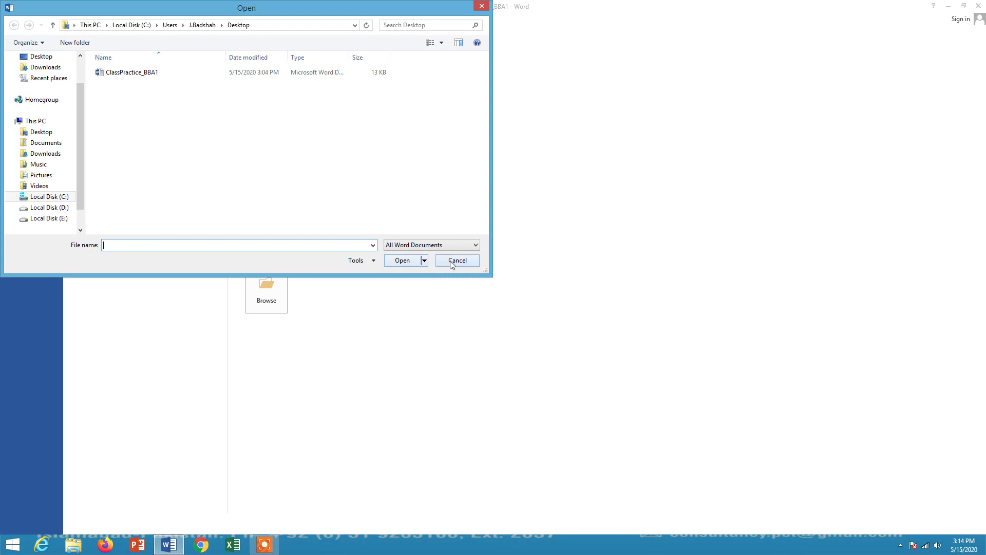
{"action": "left_click", "coordinate": [451, 261]}
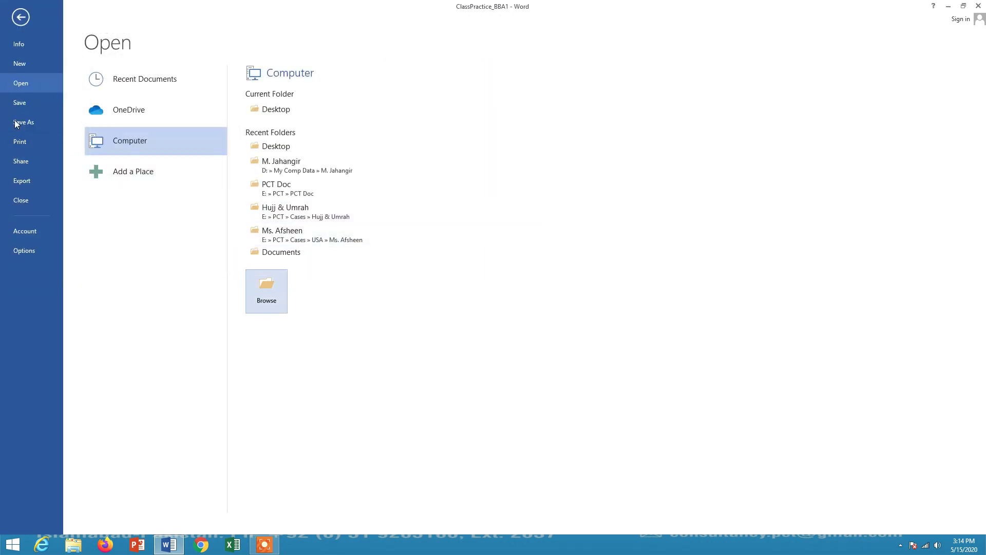
{"action": "key", "text": "Escape"}
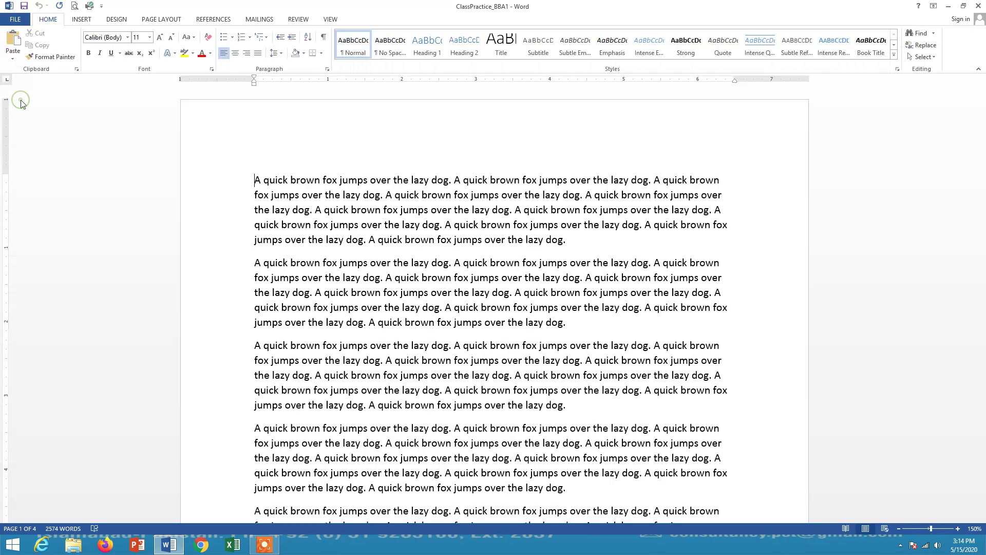
- Begin saving a copy of the document, review the E: and D: drives as locations, and choose Desktop as the destination
{"action": "left_click", "coordinate": [15, 19]}
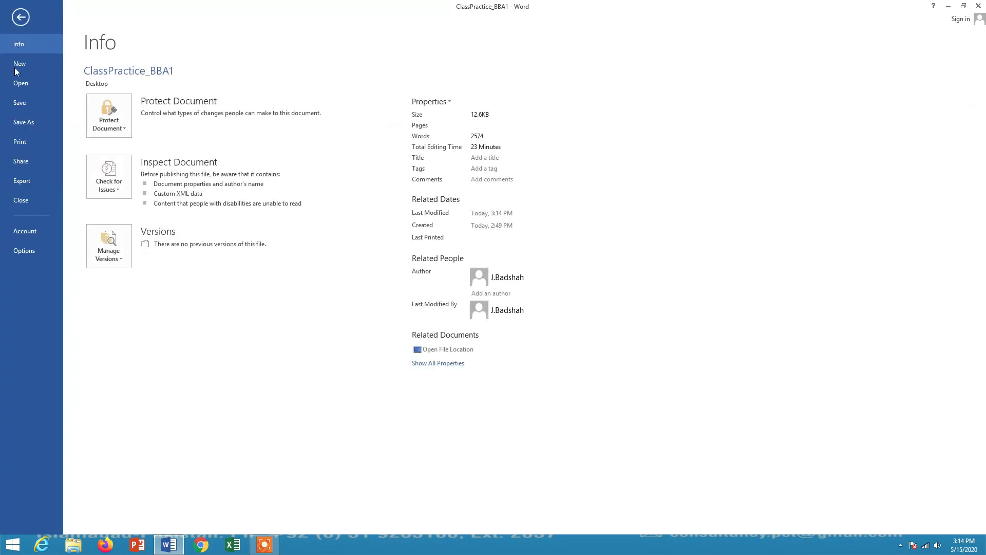
{"action": "left_click", "coordinate": [22, 122]}
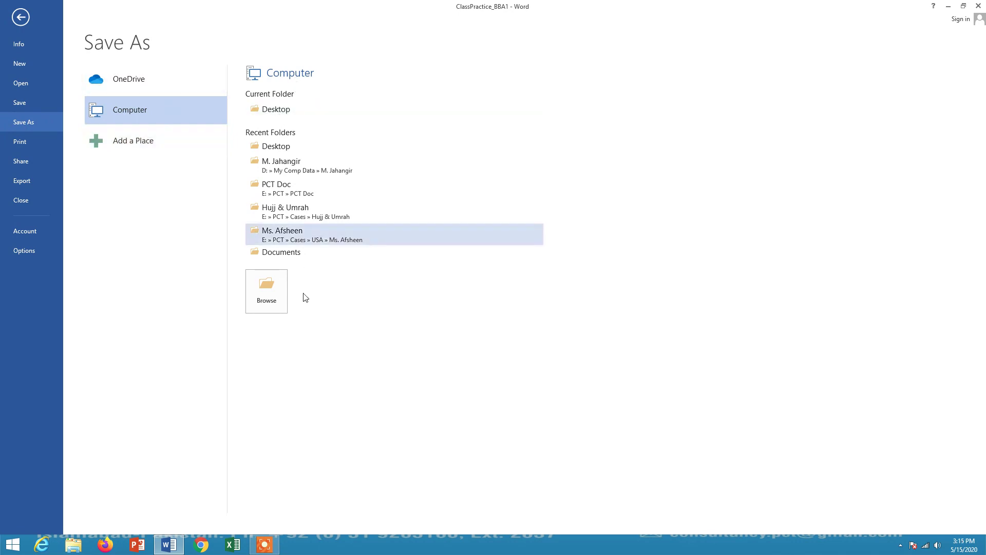
{"action": "left_click", "coordinate": [267, 291]}
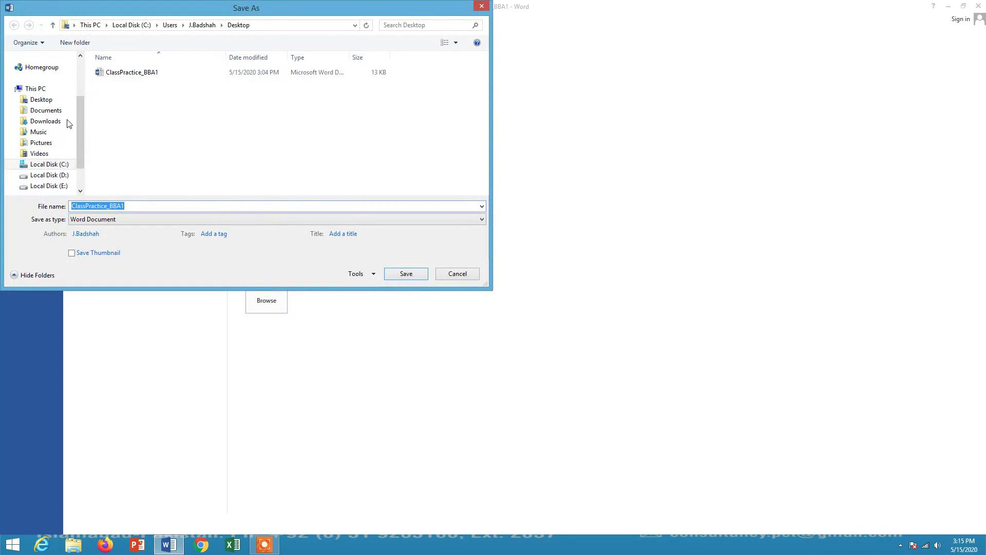
{"action": "left_click", "coordinate": [49, 100]}
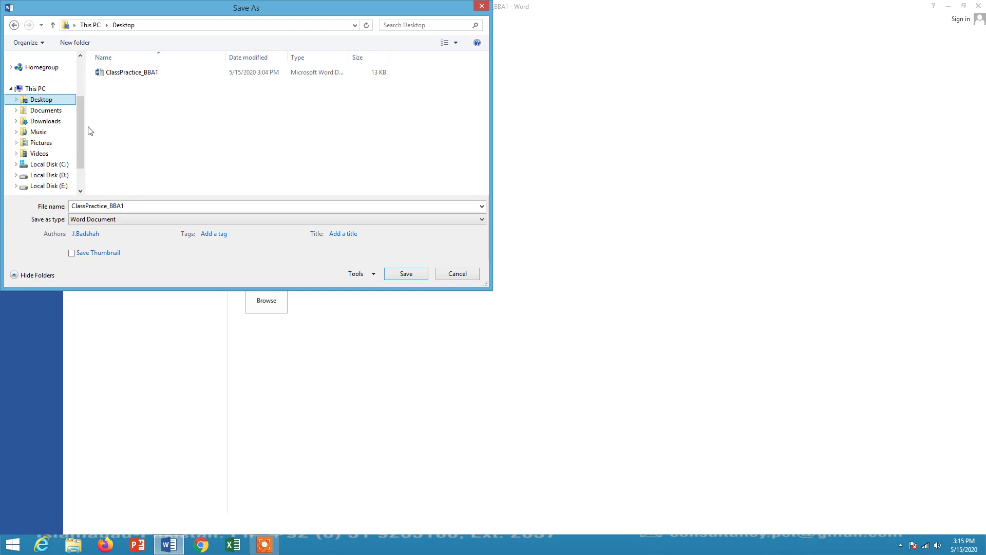
{"action": "left_click", "coordinate": [47, 186]}
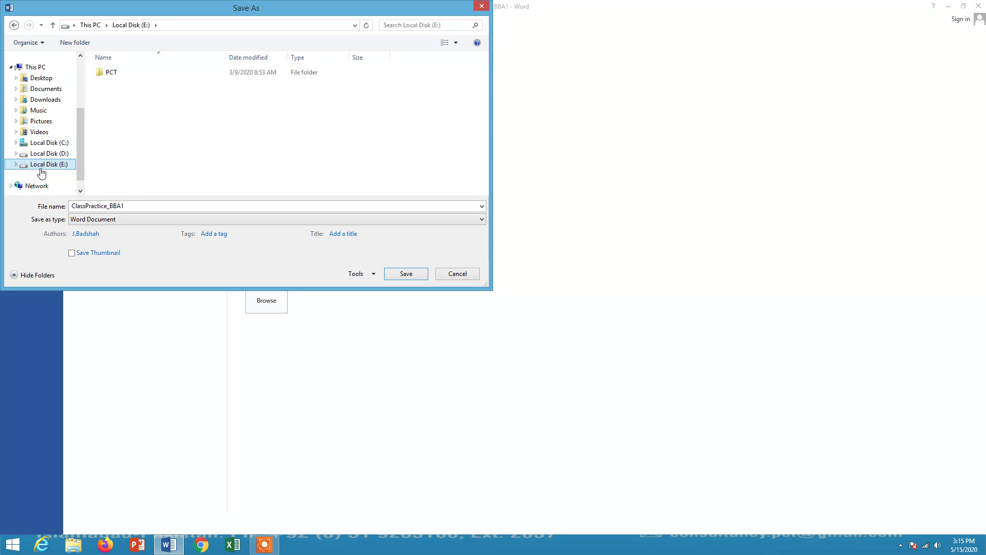
{"action": "left_click", "coordinate": [46, 154]}
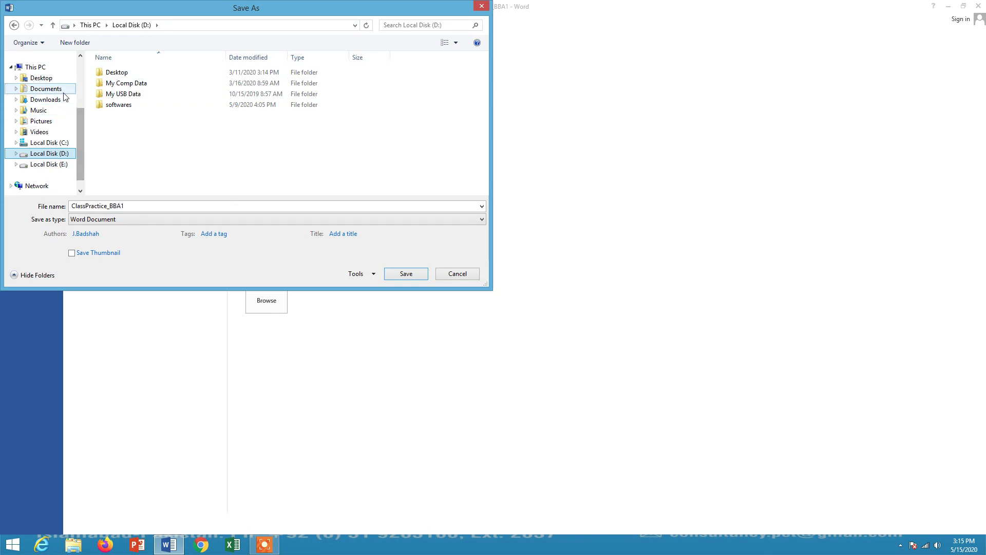
{"action": "left_click", "coordinate": [52, 83]}
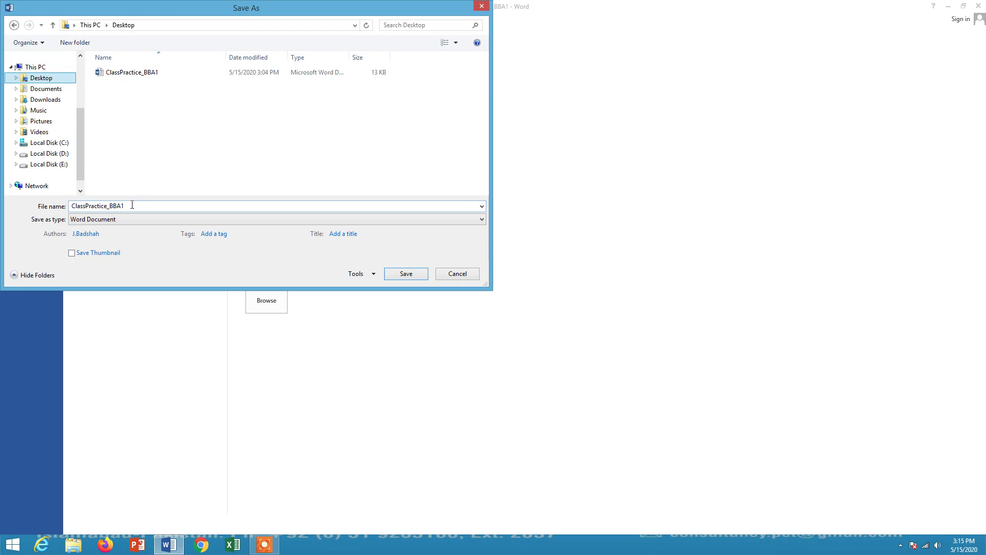
- Name the copy ClassPractice_BBA2 and save it
{"action": "left_click", "coordinate": [132, 204]}
{"action": "left_click", "coordinate": [132, 205]}
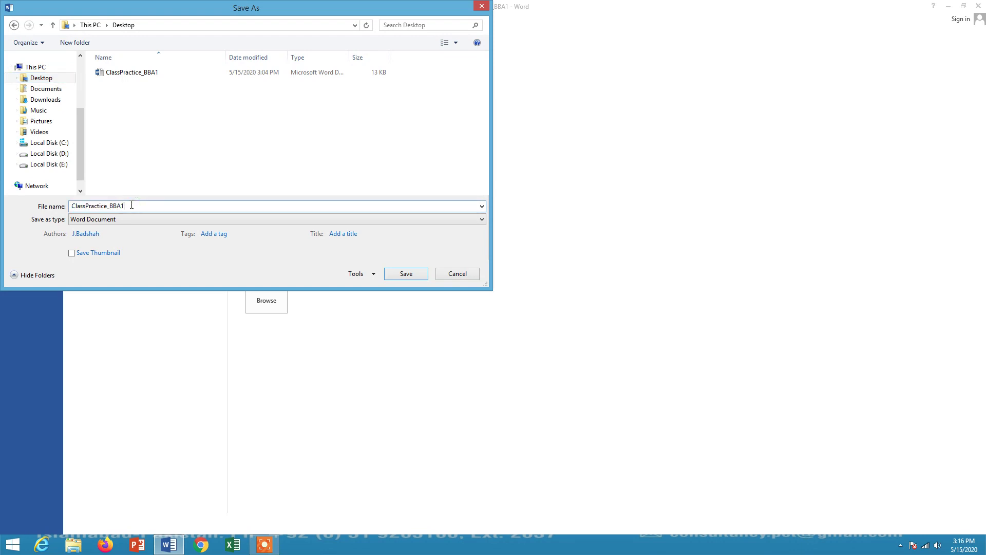
{"action": "key", "text": "BackSpace"}
{"action": "type", "text": "2"}
{"action": "left_click", "coordinate": [409, 273]}
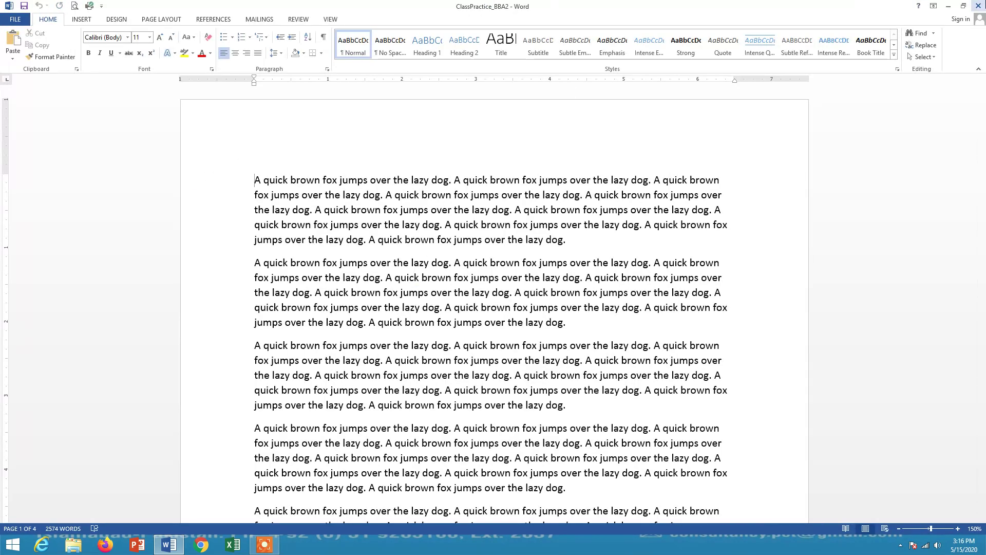
- Close the ClassPractice_BBA2 copy, check both practice files on the desktop, and reopen ClassPractice_BBA1
{"action": "left_click", "coordinate": [979, 7]}
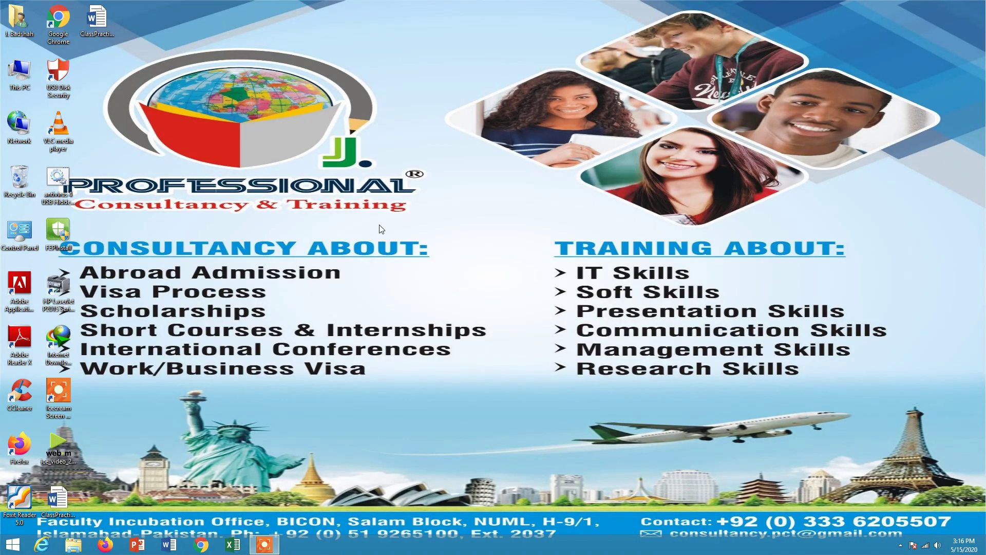
{"action": "left_click", "coordinate": [65, 514]}
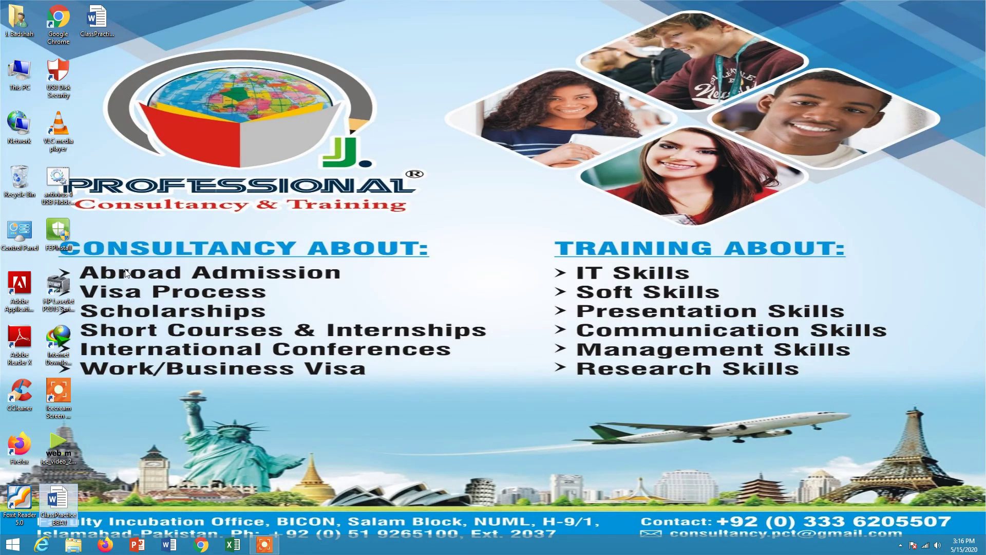
{"action": "left_click", "coordinate": [105, 26]}
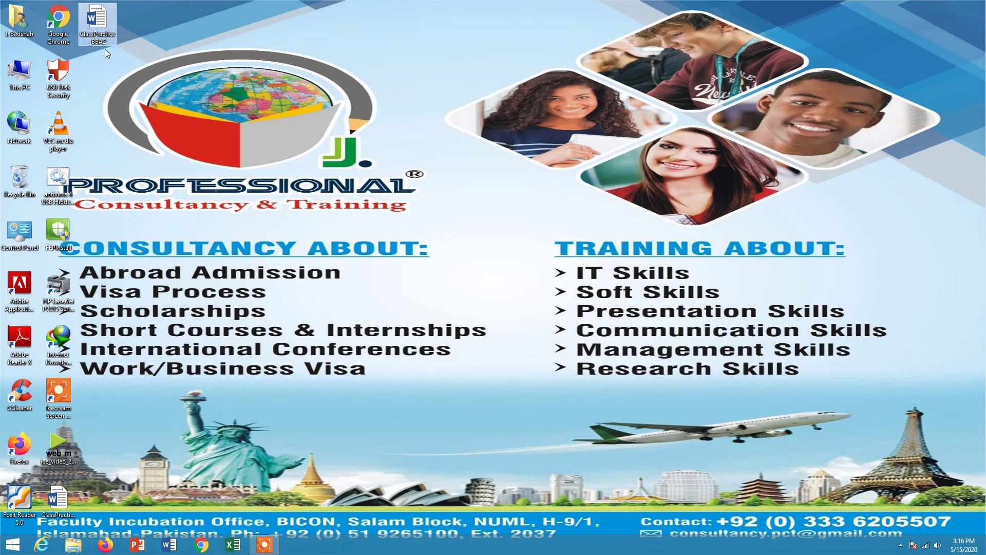
{"action": "double_click", "coordinate": [58, 497]}
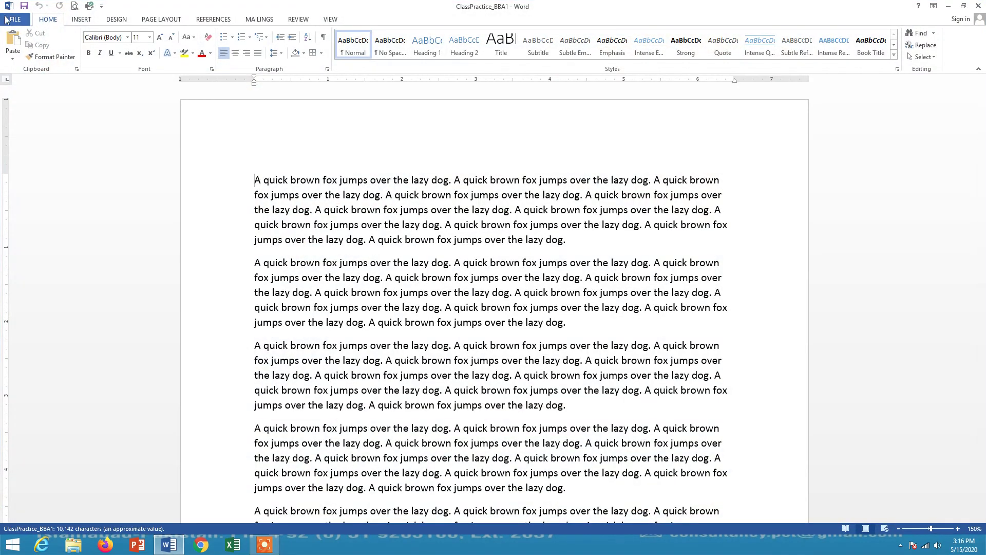
- Save ClassPractice_BBA1 again to the Desktop through Save As, keeping its name and the Word Document type
{"action": "left_click", "coordinate": [6, 19]}
{"action": "left_click", "coordinate": [23, 122]}
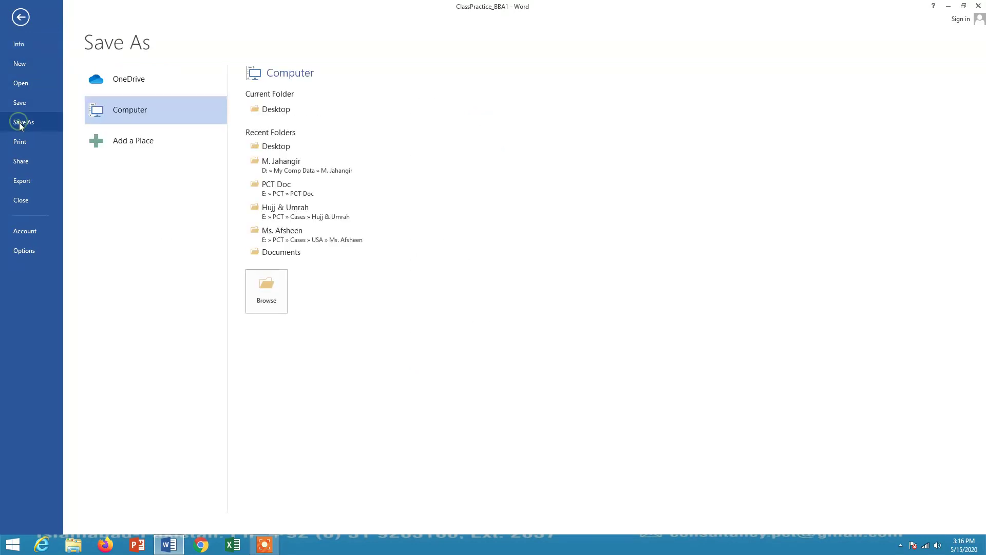
{"action": "left_click", "coordinate": [266, 287]}
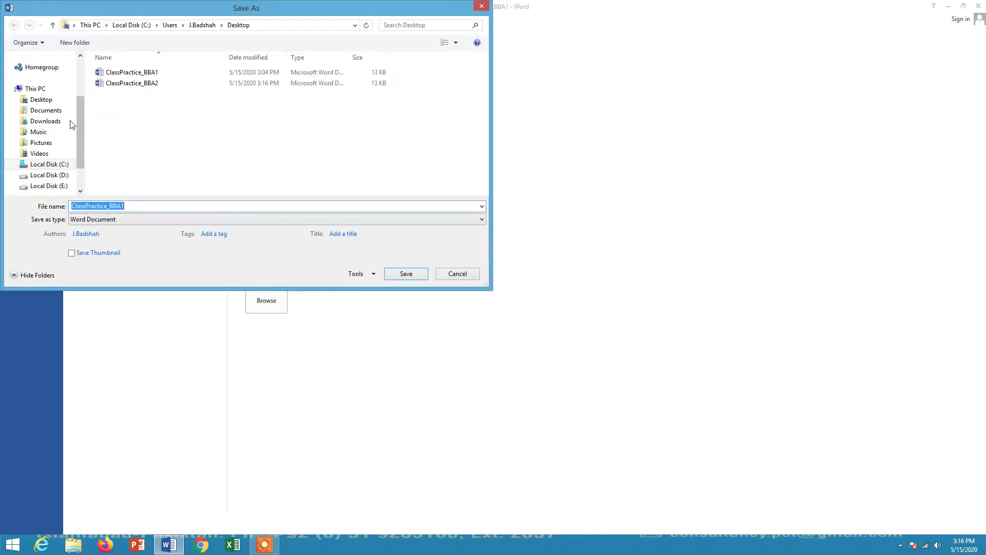
{"action": "left_click", "coordinate": [40, 100]}
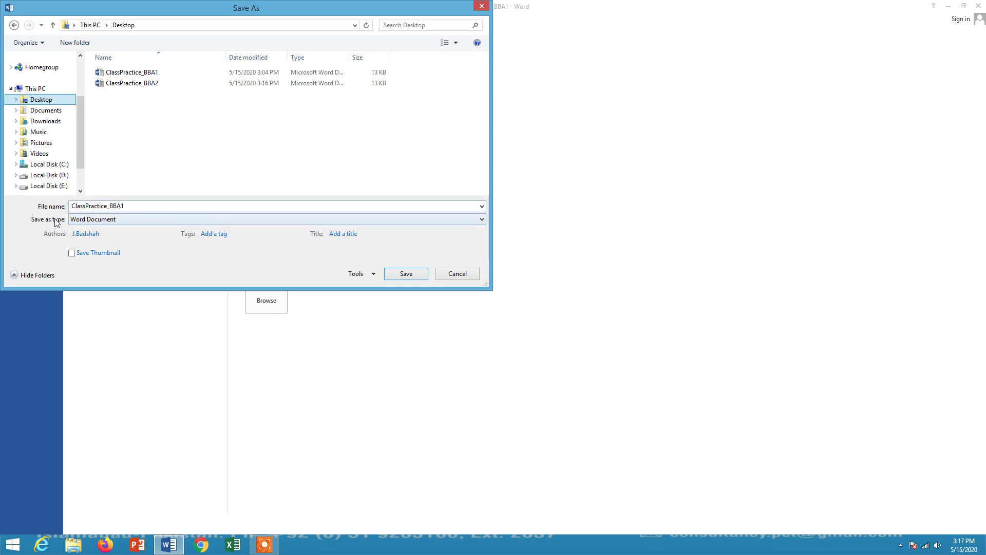
{"action": "left_click", "coordinate": [417, 271]}
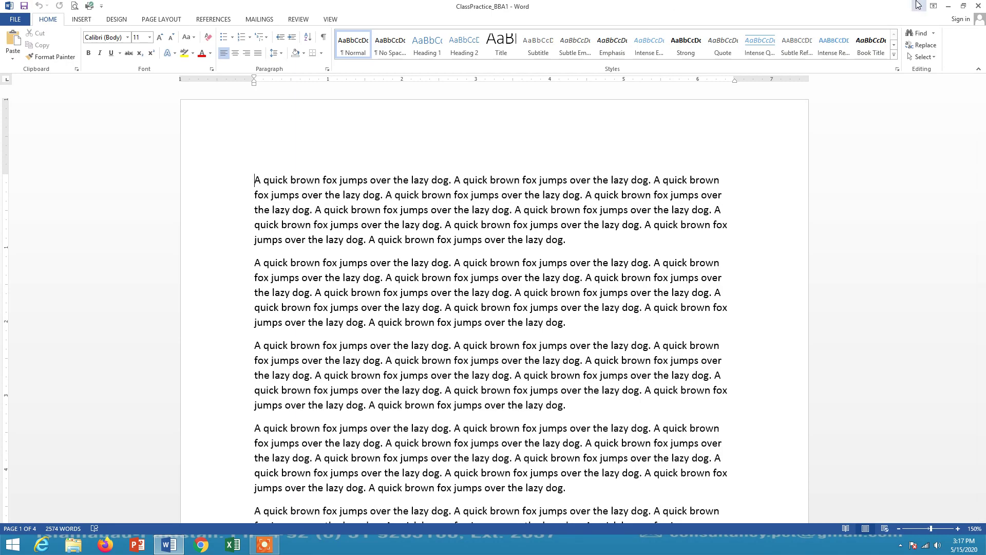
- Close the document and open ClassPractice_BBA1 again from the desktop
{"action": "left_click", "coordinate": [979, 6]}
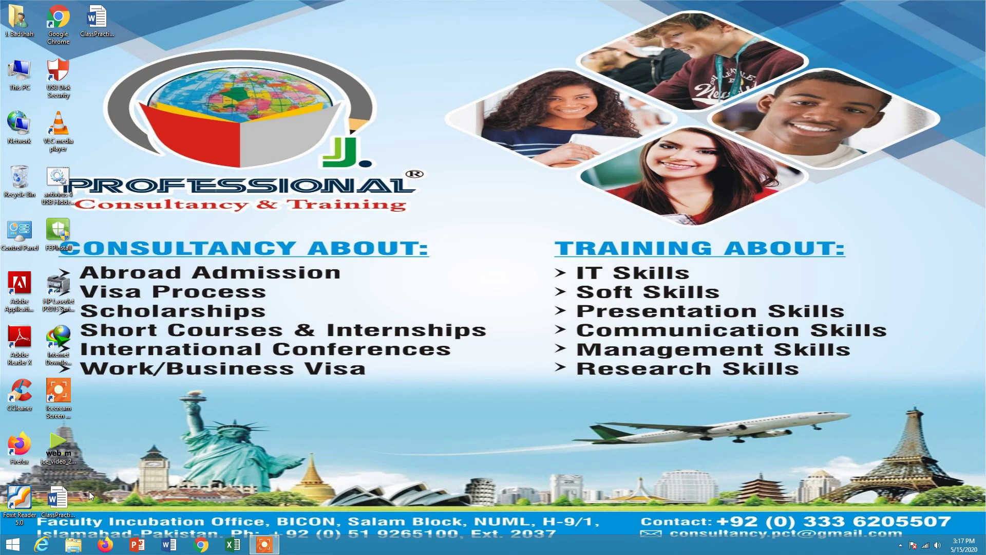
{"action": "left_click", "coordinate": [60, 510]}
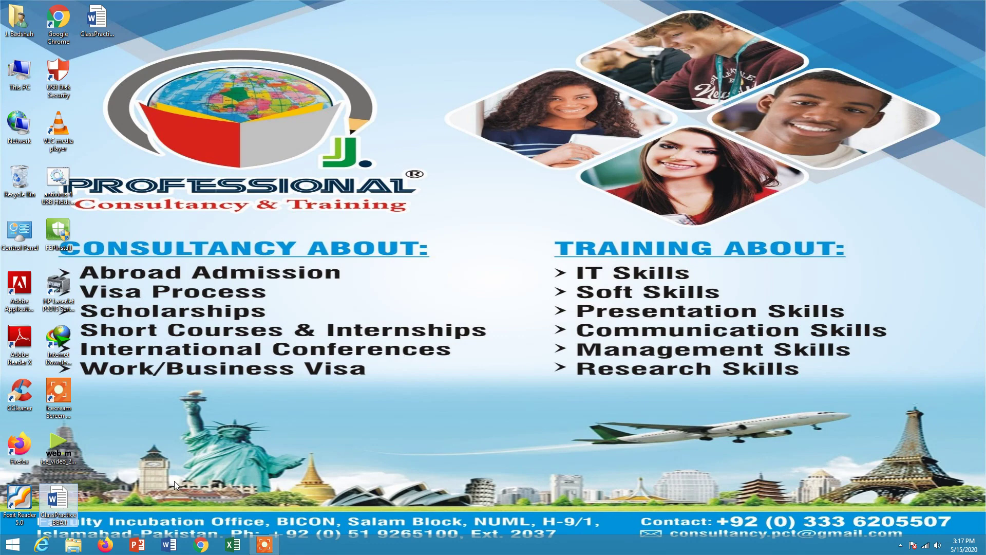
{"action": "double_click", "coordinate": [58, 499]}
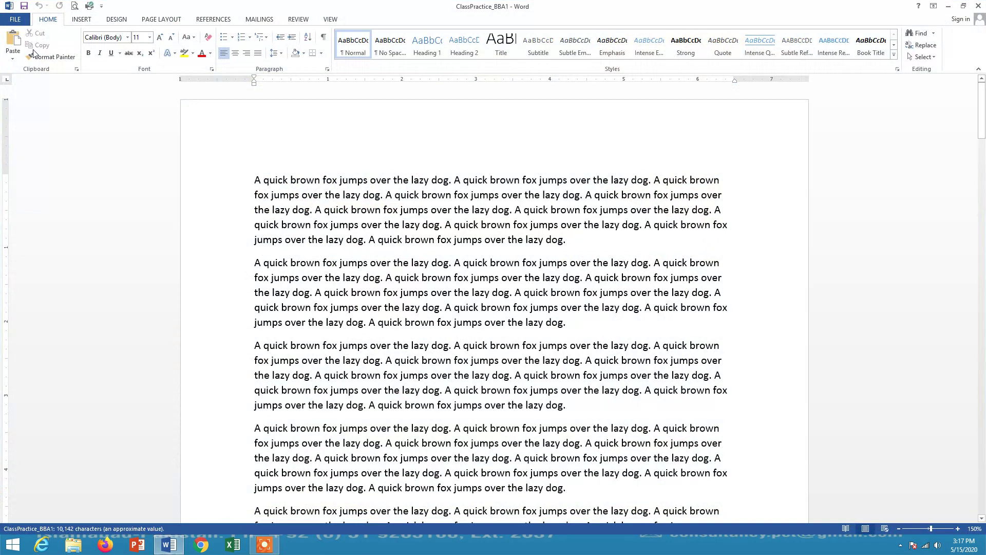
- Save ClassPractice_BBA1 to the Desktop as a PDF with standard optimization and opening after publishing
{"action": "left_click", "coordinate": [15, 19]}
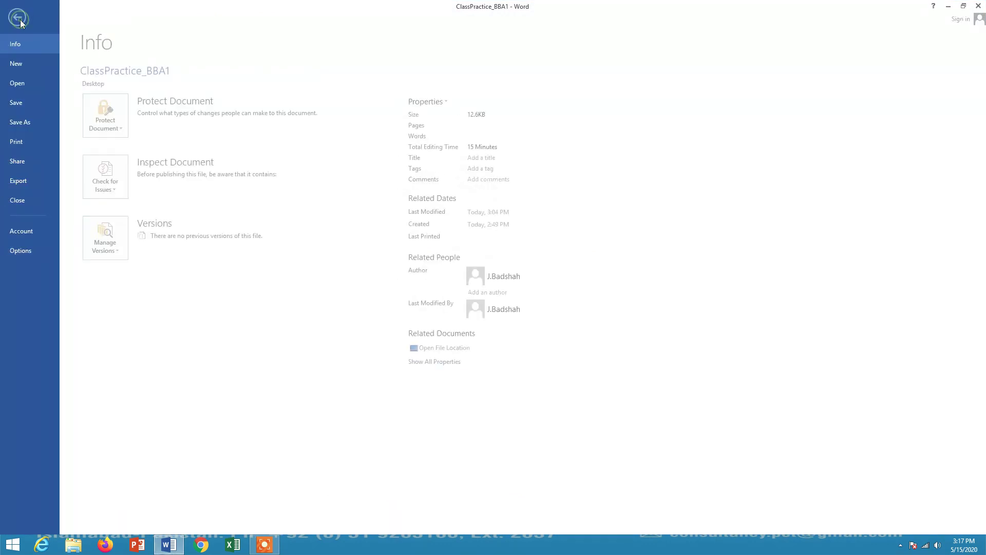
{"action": "left_click", "coordinate": [21, 121]}
{"action": "left_click", "coordinate": [272, 282]}
{"action": "left_click", "coordinate": [50, 99]}
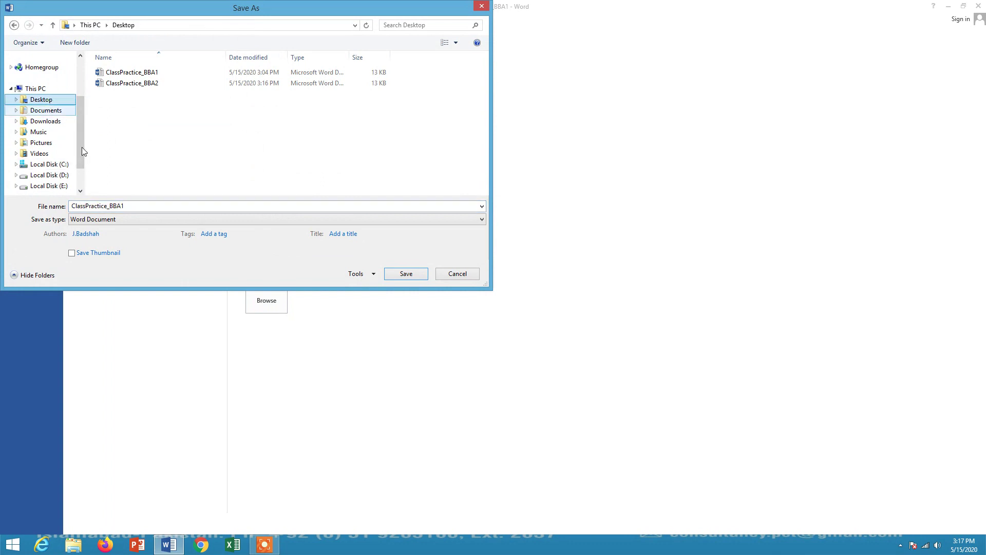
{"action": "left_click", "coordinate": [483, 219]}
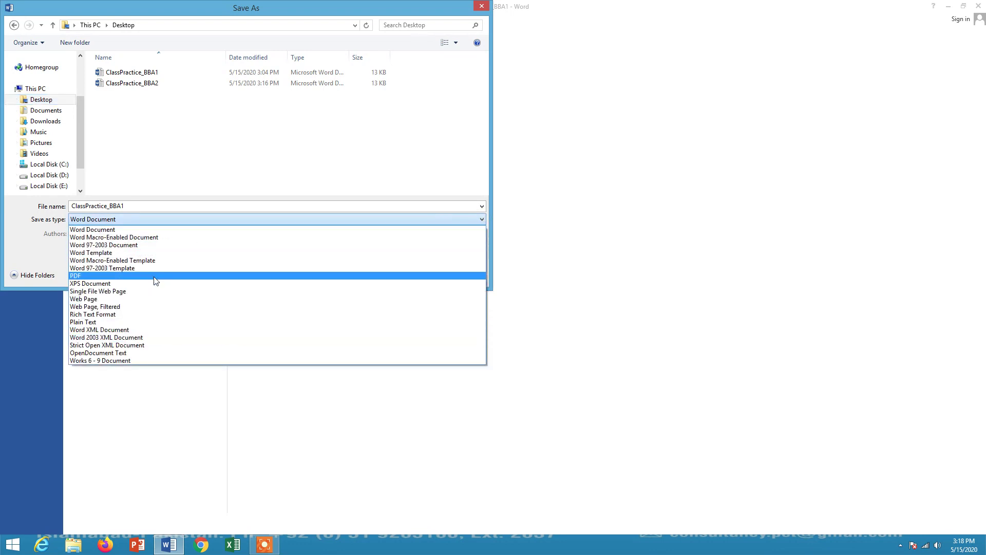
{"action": "left_click", "coordinate": [75, 275]}
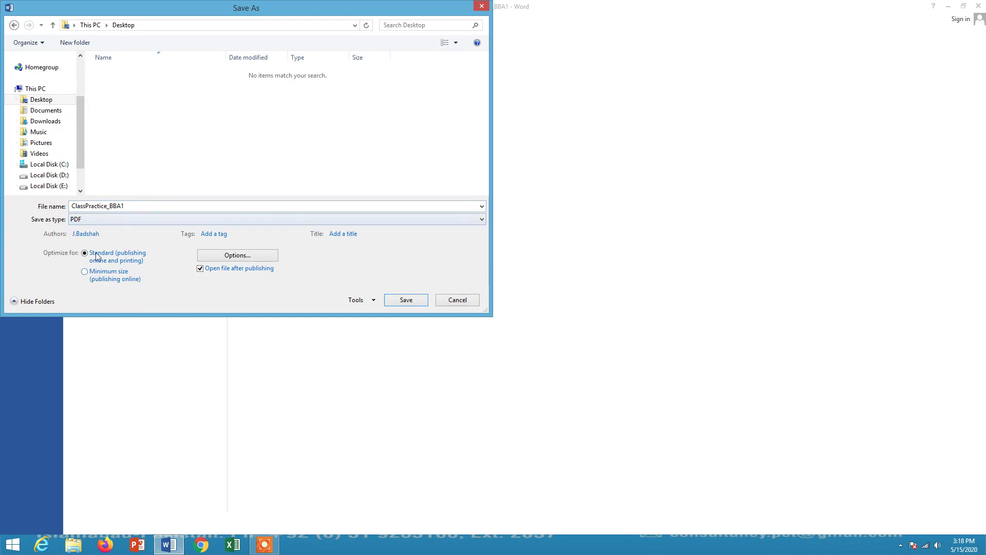
{"action": "left_click", "coordinate": [405, 301]}
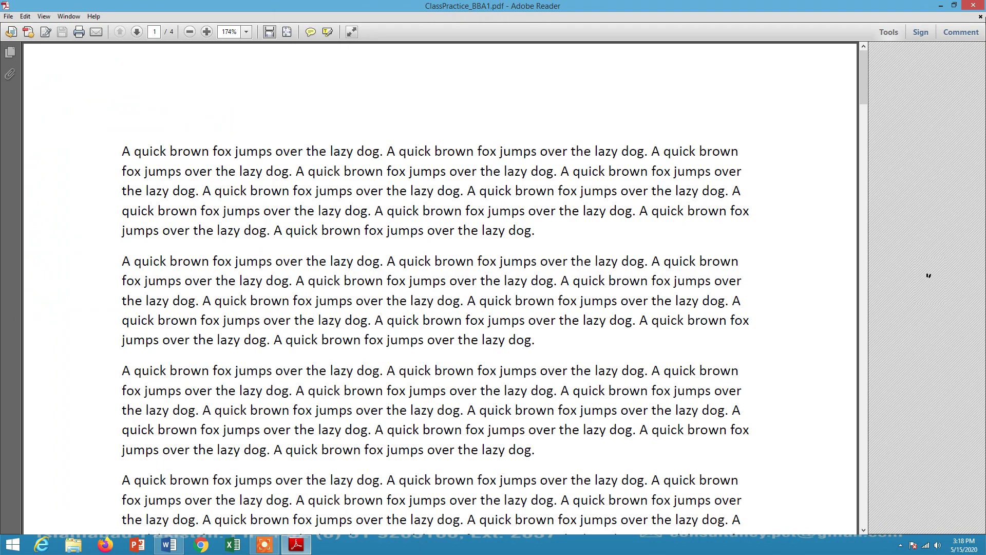
- Close the PDF and the Word document, and compare the two ClassPractice_BBA1 files on the desktop
{"action": "left_click", "coordinate": [973, 6]}
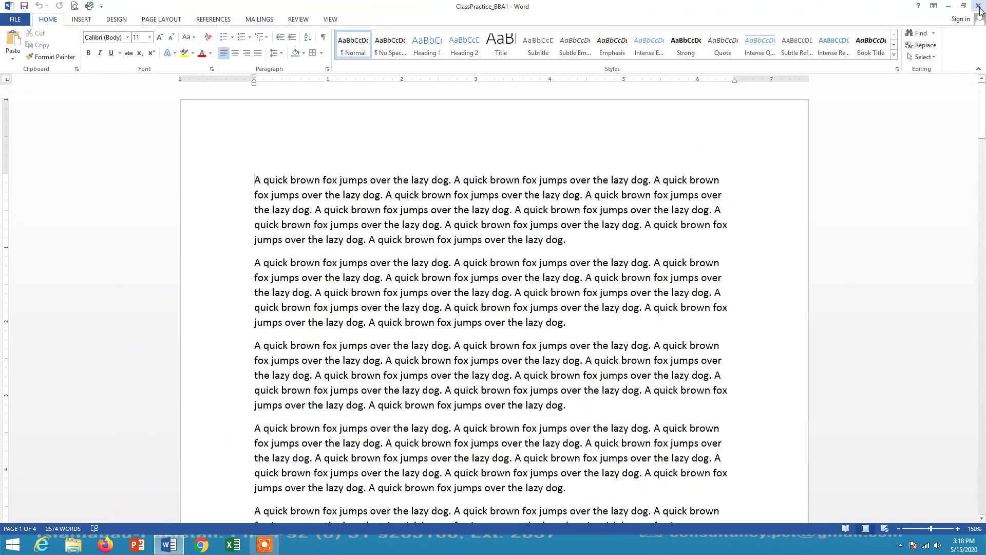
{"action": "left_click", "coordinate": [978, 7]}
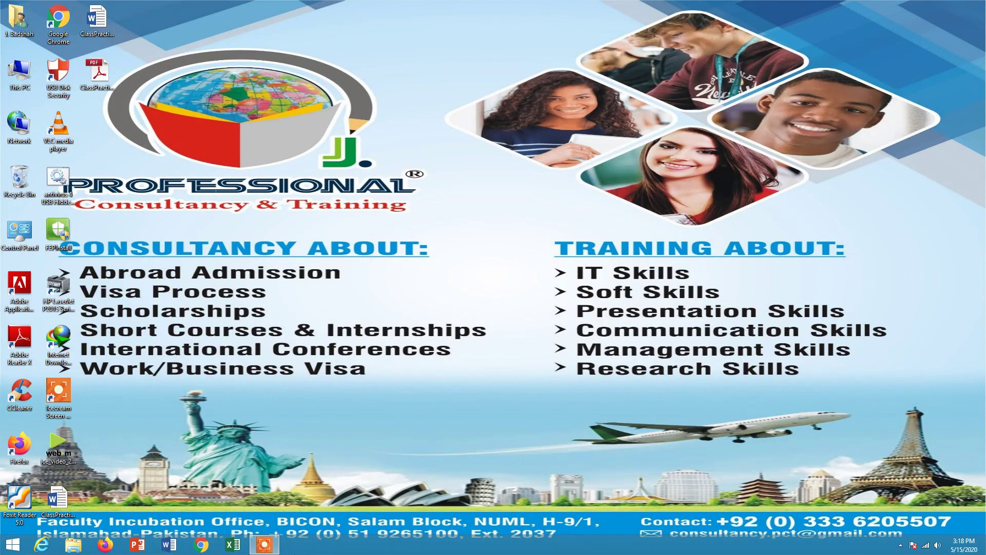
{"action": "left_click", "coordinate": [63, 510]}
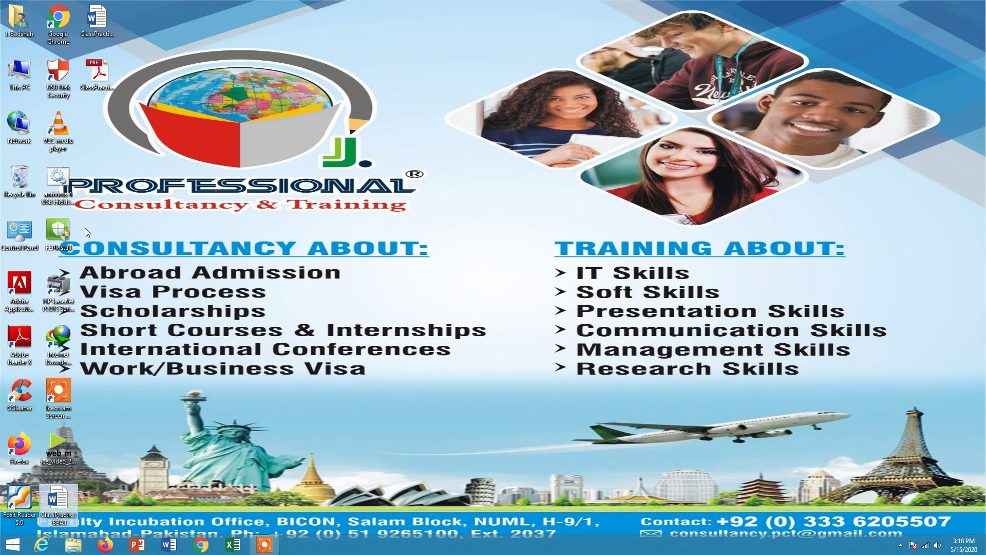
{"action": "left_click", "coordinate": [107, 85]}
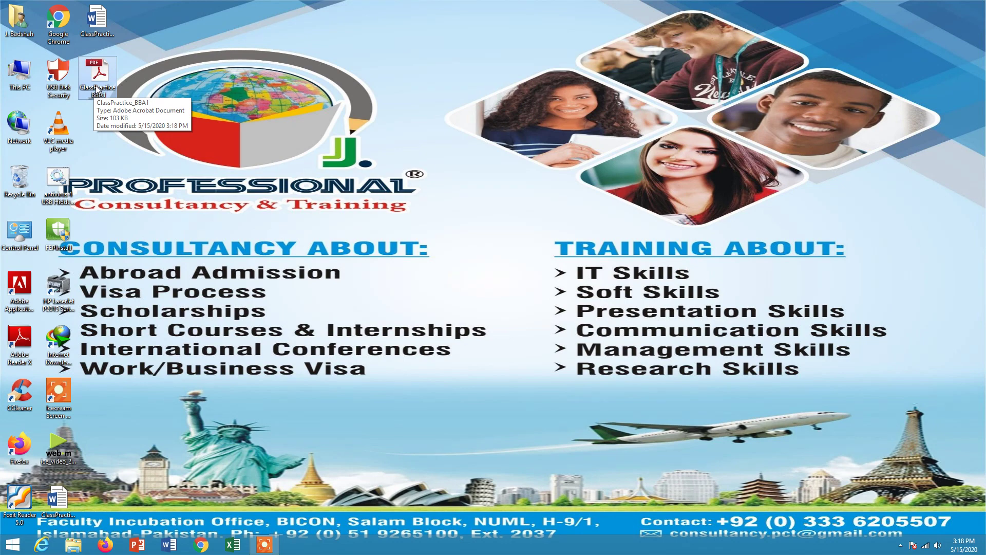
{"action": "left_click", "coordinate": [58, 499]}
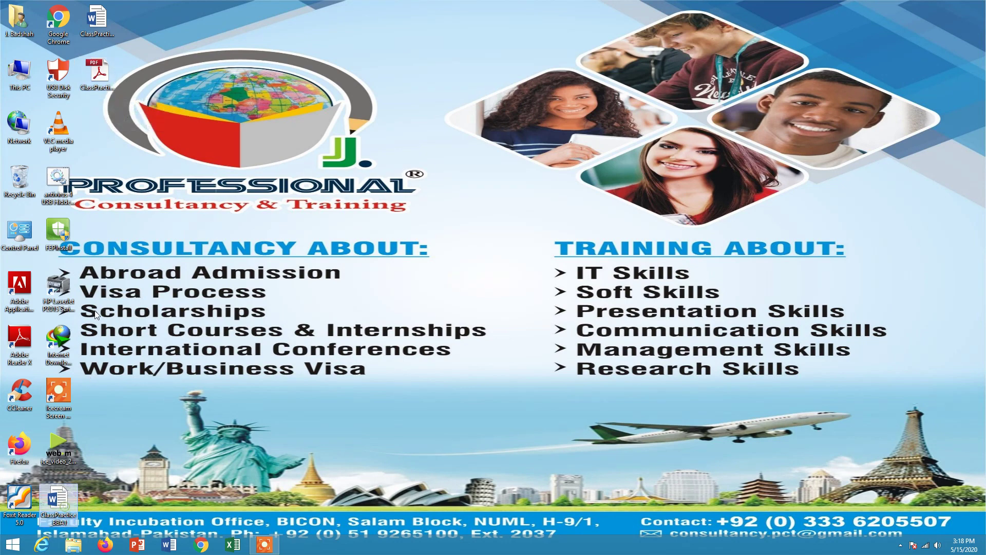
{"action": "left_click", "coordinate": [115, 84]}
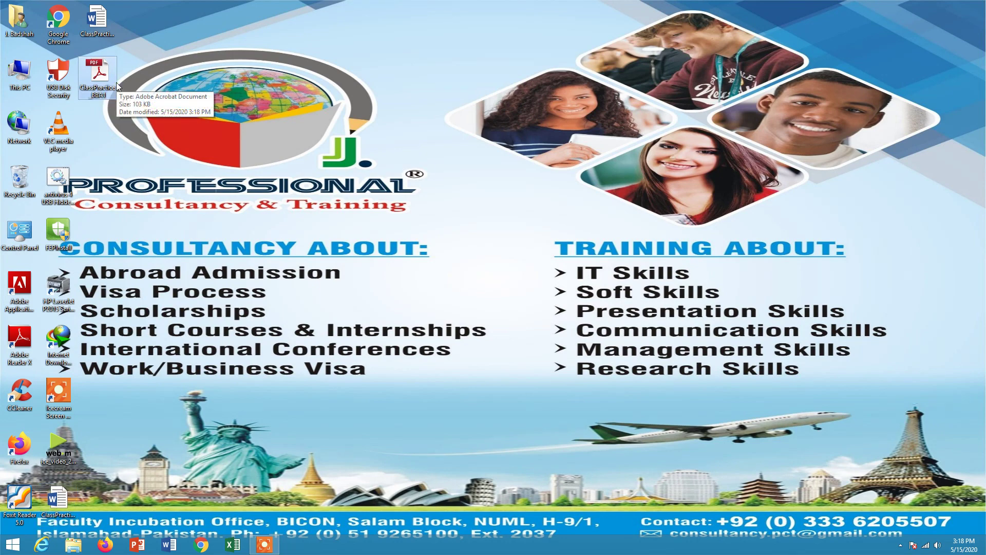
- Reopen the ClassPractice_BBA1 Word document from the desktop and show its print settings
{"action": "left_click", "coordinate": [70, 502]}
{"action": "double_click", "coordinate": [70, 502]}
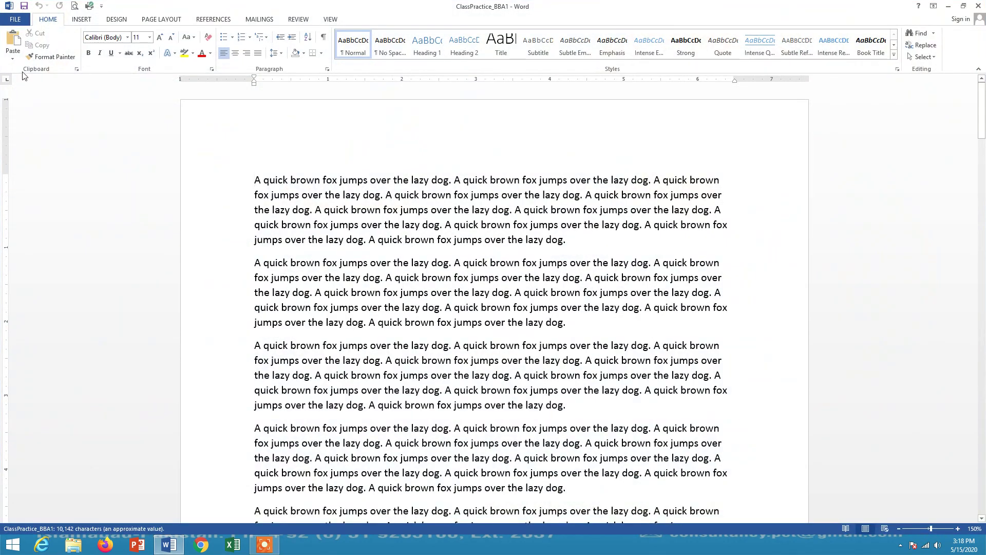
{"action": "left_click", "coordinate": [14, 21]}
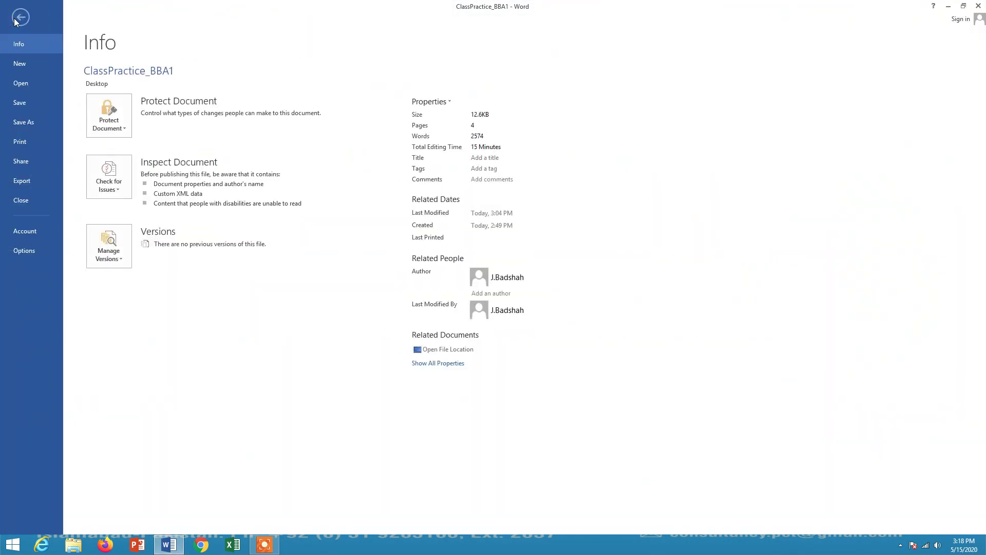
{"action": "left_click", "coordinate": [24, 142]}
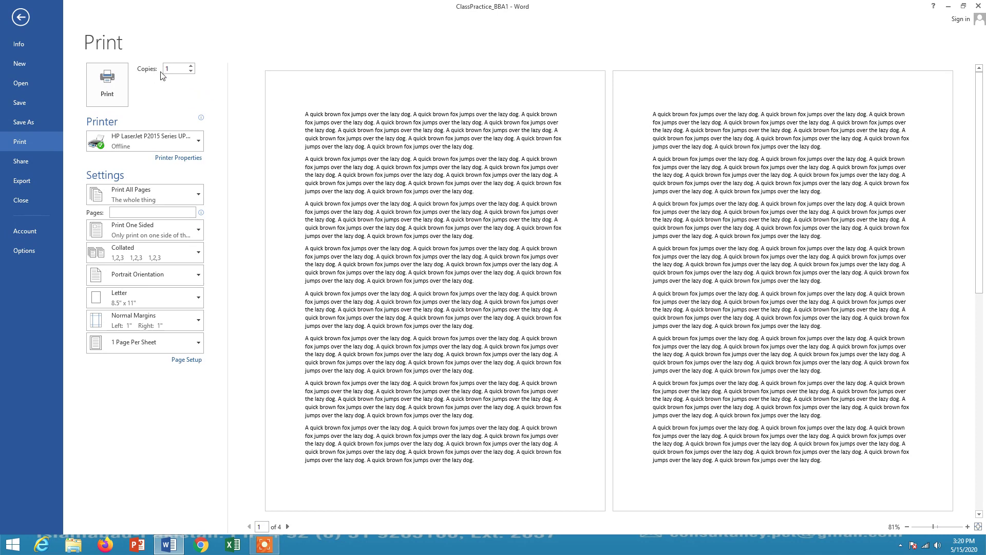
- Raise the number of print copies, reset it to 1, and check the list of available printers
{"action": "left_click", "coordinate": [190, 65]}
{"action": "left_click", "coordinate": [190, 65]}
{"action": "left_click", "coordinate": [190, 66]}
{"action": "left_click", "coordinate": [190, 66]}
{"action": "left_click", "coordinate": [190, 66]}
{"action": "type", "text": "1"}
{"action": "left_click", "coordinate": [196, 143]}
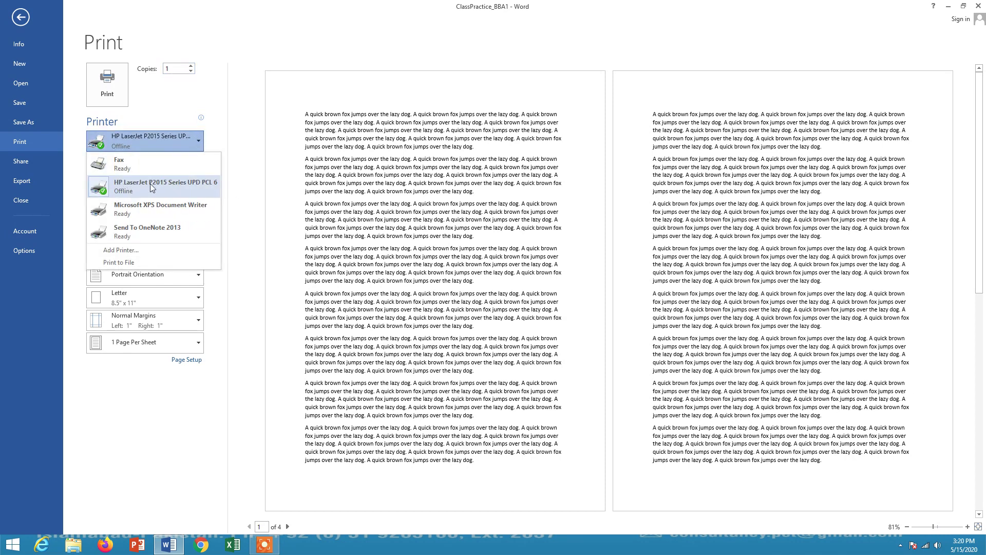
{"action": "left_click", "coordinate": [230, 125]}
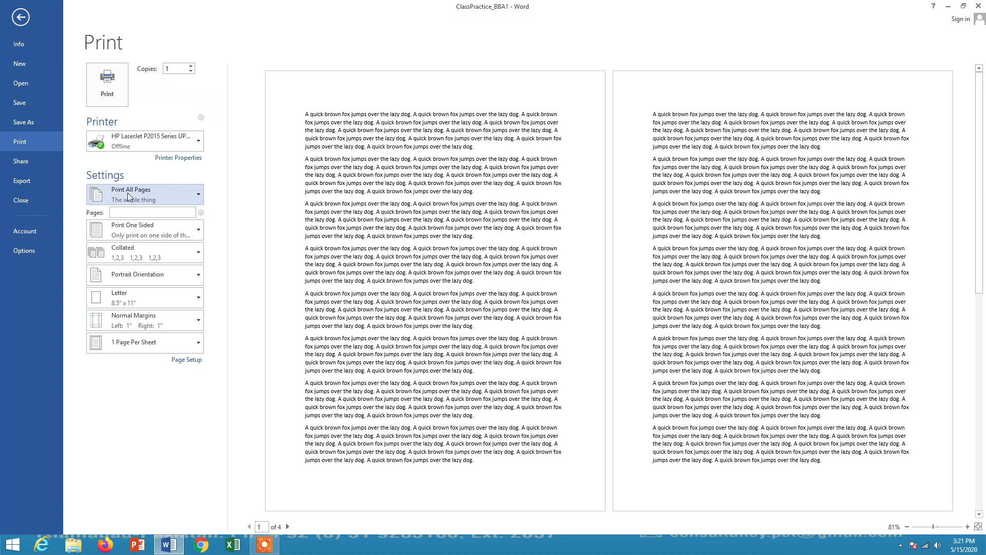
- Set the print range to Print Current Page, and switch it to Custom Print with pages 20-30
{"action": "left_click", "coordinate": [199, 192]}
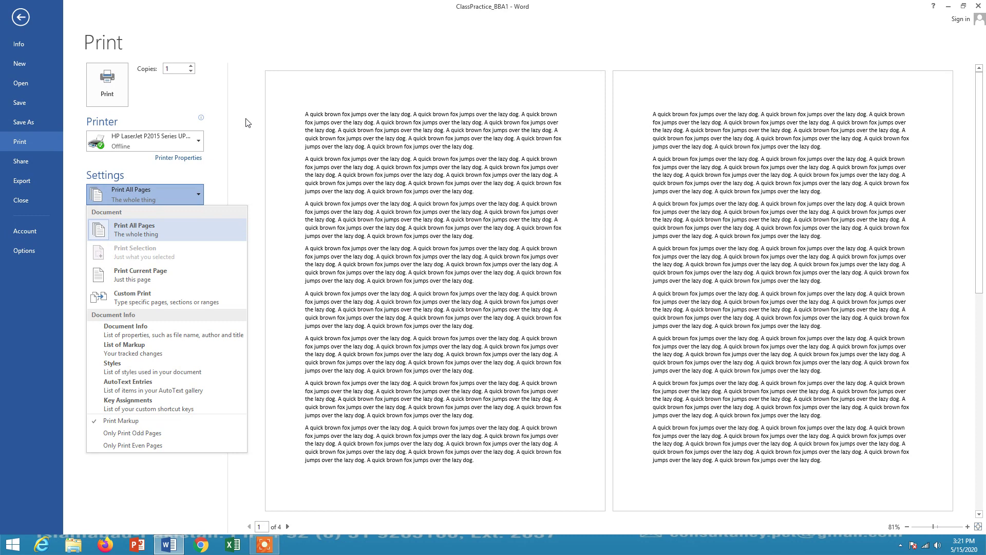
{"action": "left_click", "coordinate": [140, 272]}
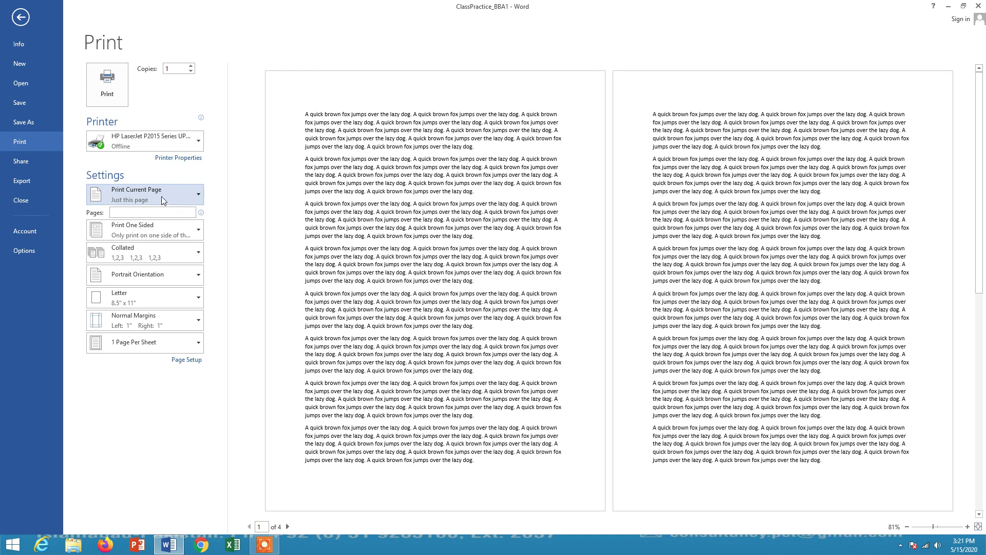
{"action": "left_click", "coordinate": [197, 196]}
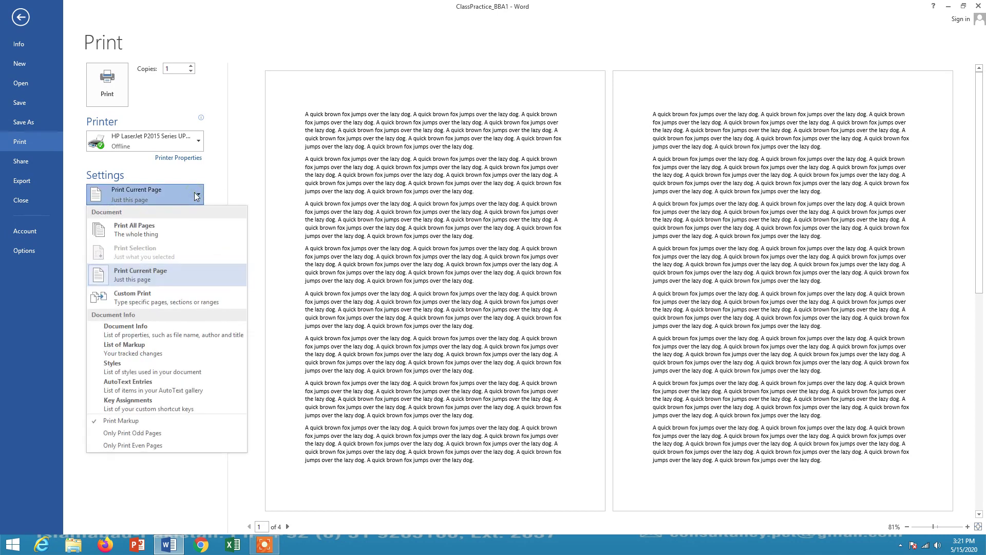
{"action": "left_click", "coordinate": [140, 300]}
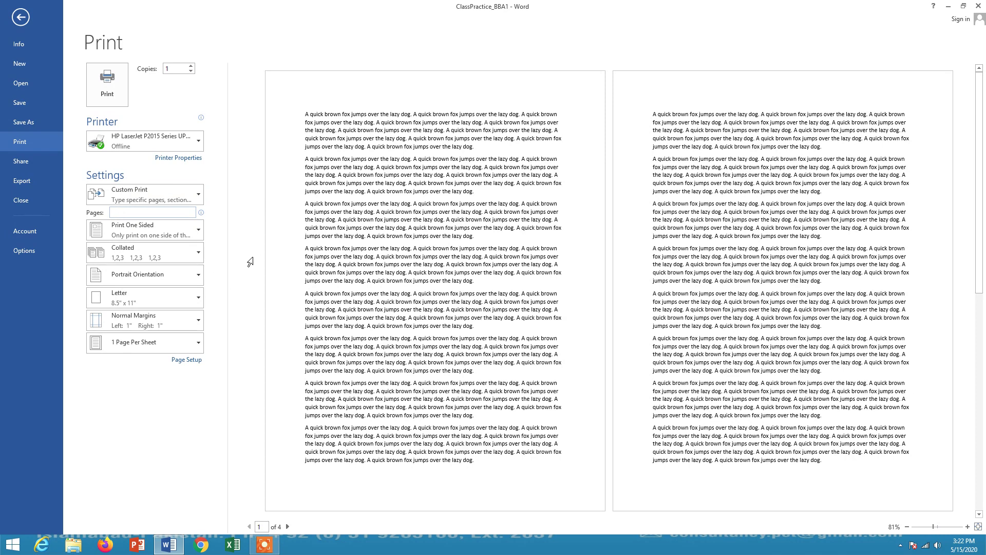
{"action": "type", "text": "20-30"}
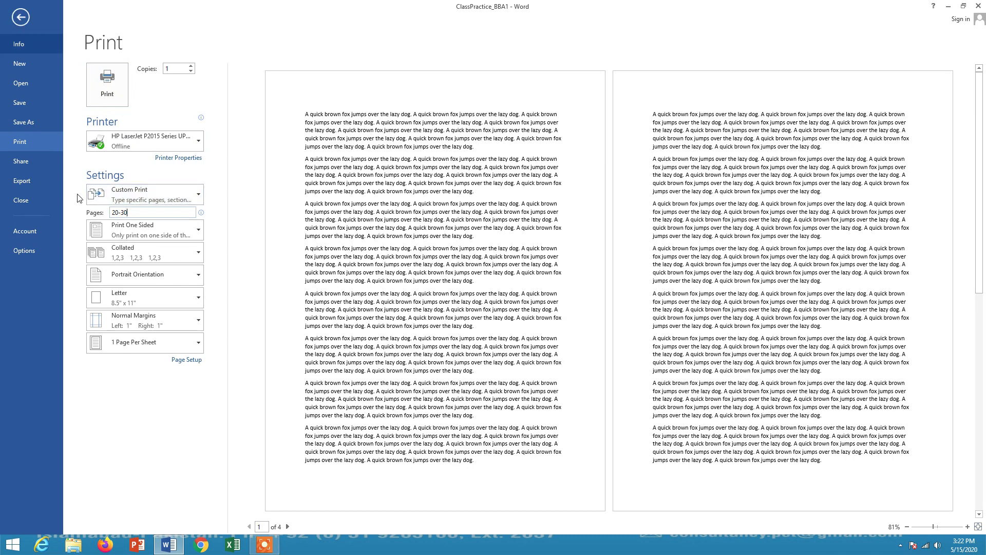
- Return from the print settings to the document and select its second and third paragraphs
{"action": "left_click", "coordinate": [201, 194]}
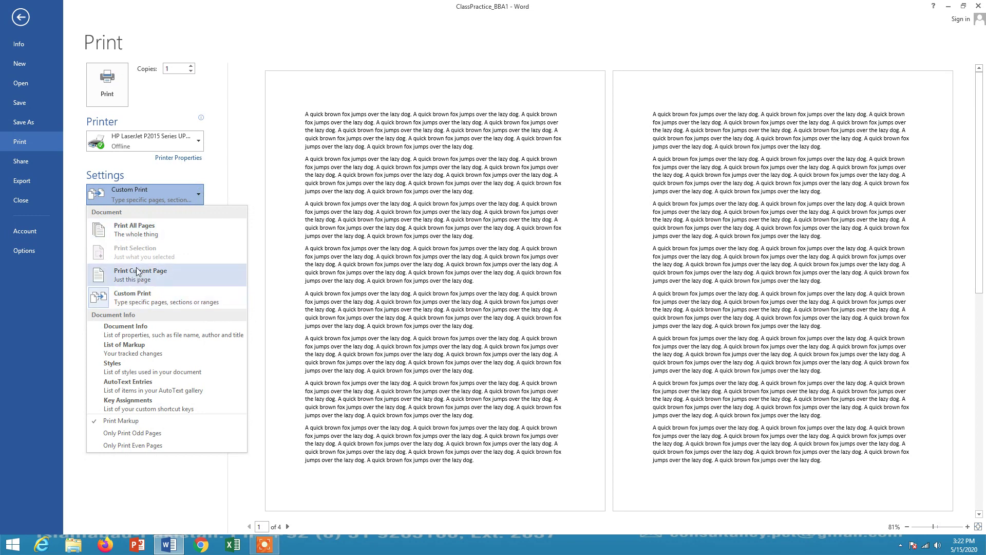
{"action": "left_click", "coordinate": [20, 19]}
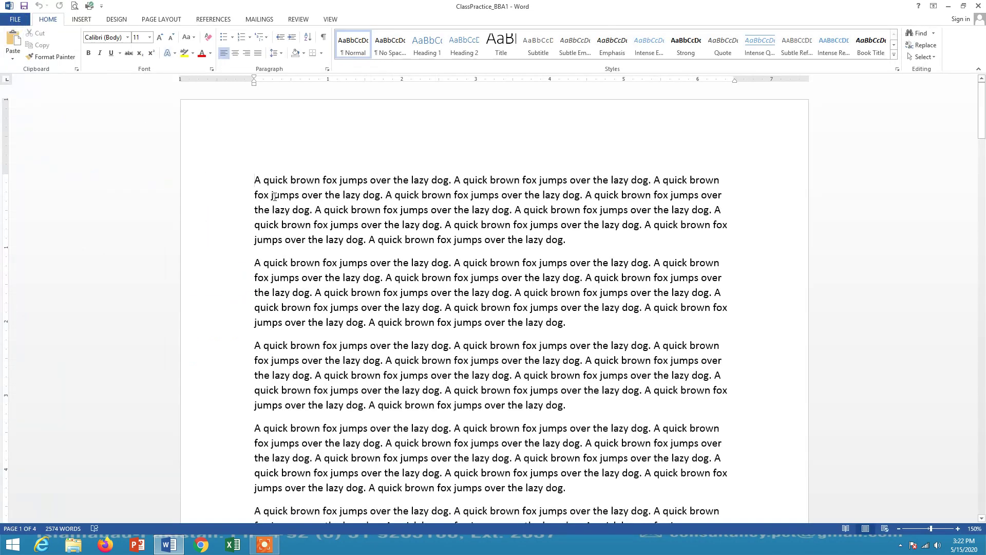
{"action": "left_click_drag", "start_coordinate": [252, 263], "coordinate": [686, 341]}
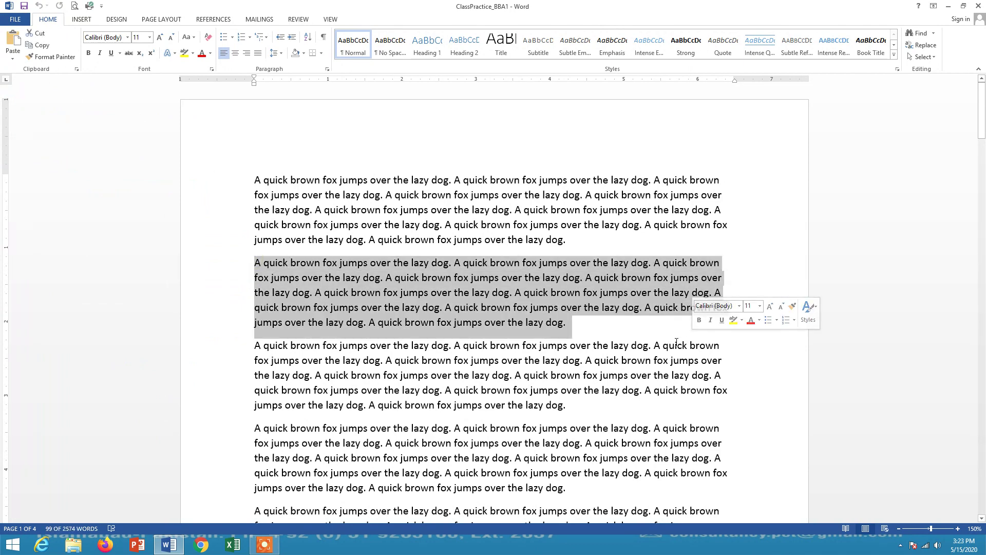
{"action": "left_click_drag", "start_coordinate": [254, 263], "coordinate": [645, 415]}
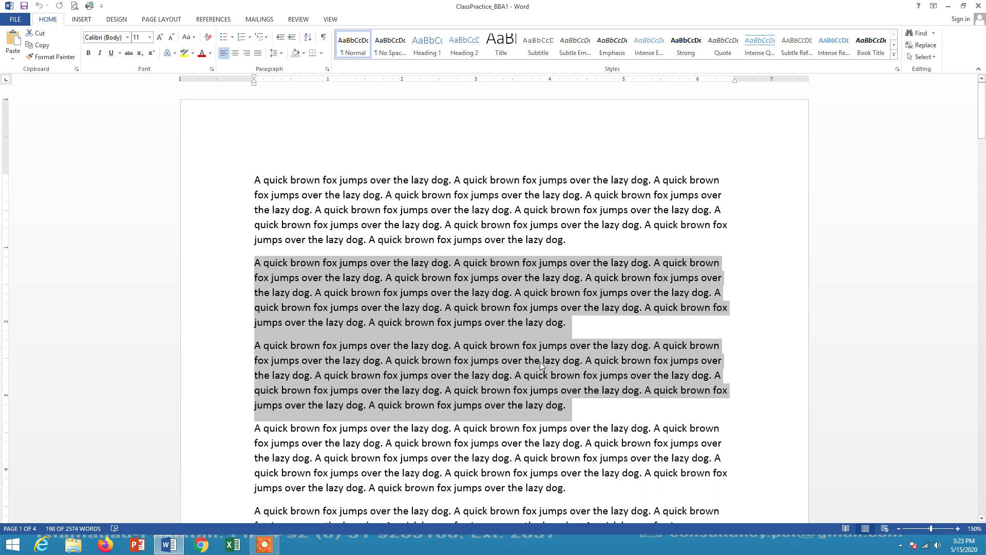
{"action": "left_click", "coordinate": [253, 261]}
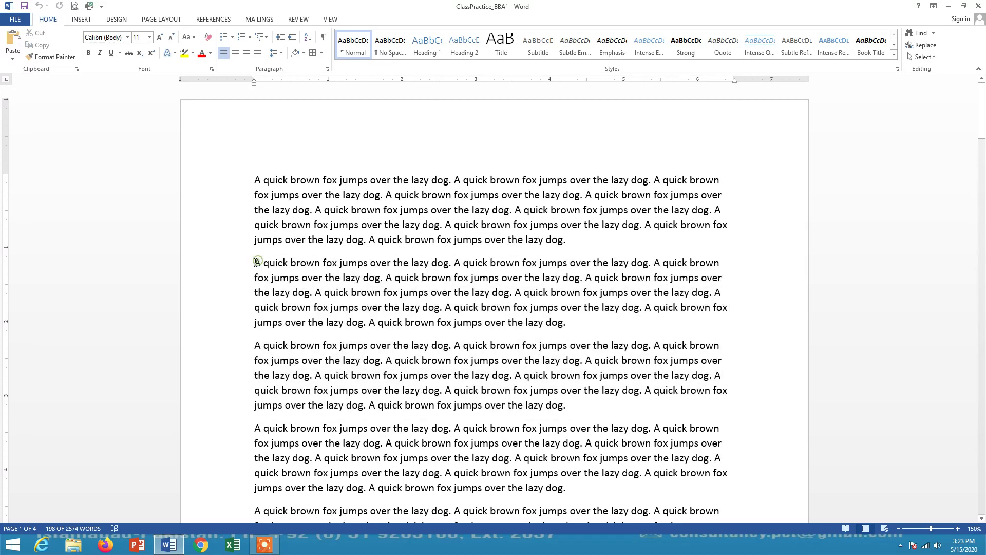
{"action": "left_click_drag", "start_coordinate": [255, 261], "coordinate": [596, 414]}
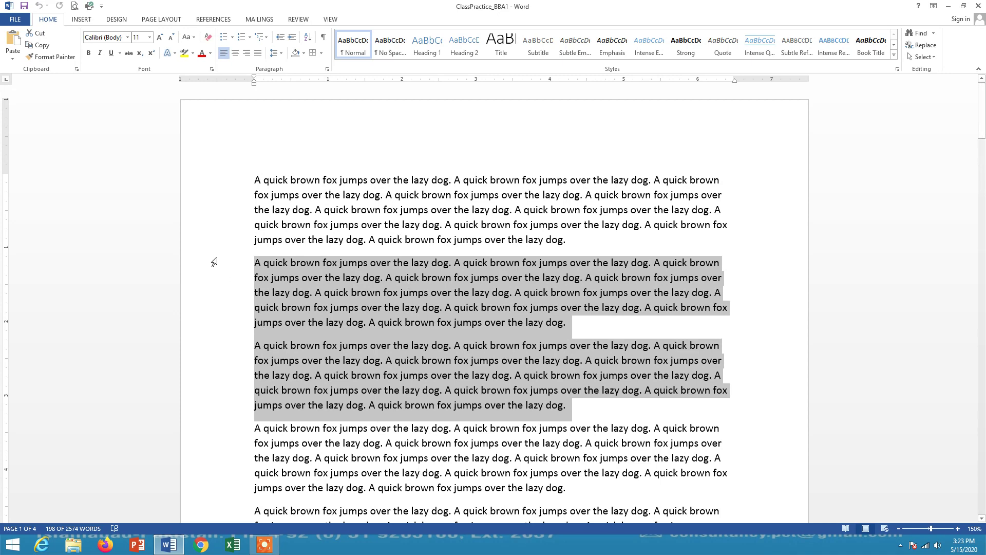
- Set the print range to Print Selection for the highlighted paragraphs, and switch it back to Print All Pages
{"action": "left_click", "coordinate": [15, 19]}
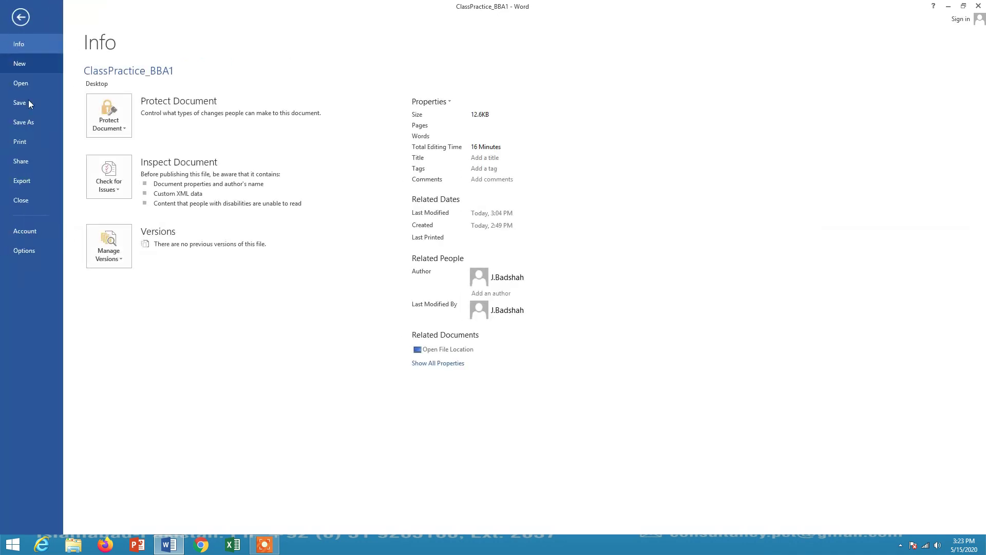
{"action": "left_click", "coordinate": [21, 143]}
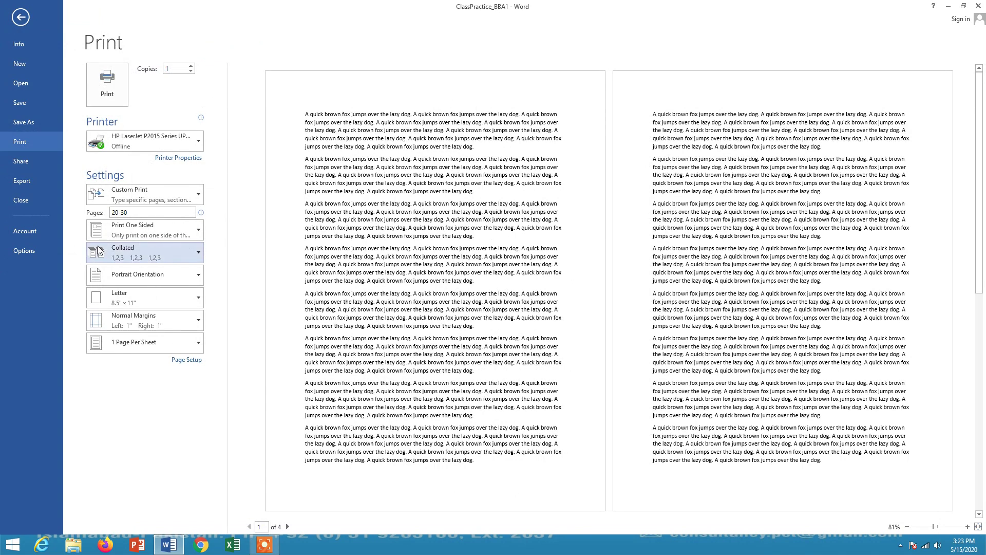
{"action": "left_click", "coordinate": [199, 194]}
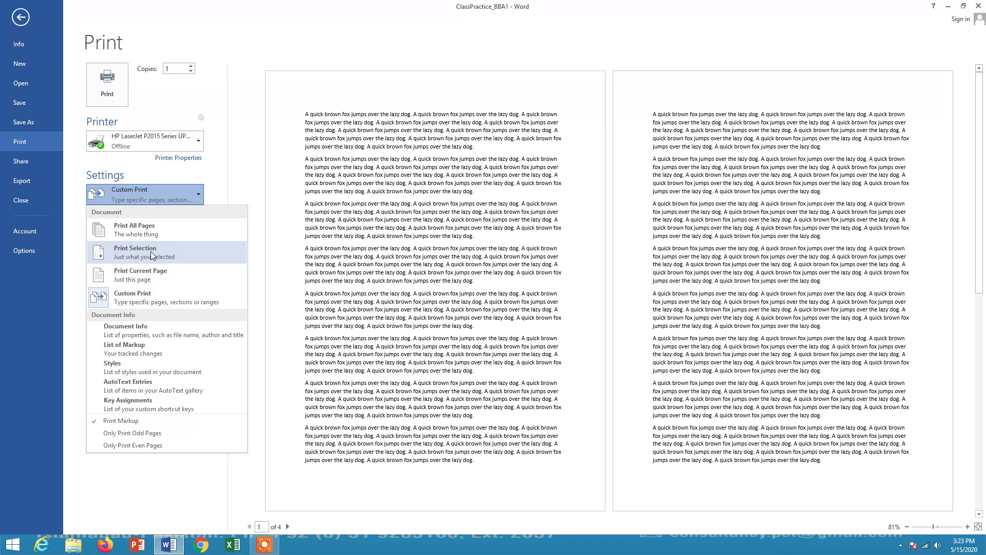
{"action": "left_click", "coordinate": [150, 251]}
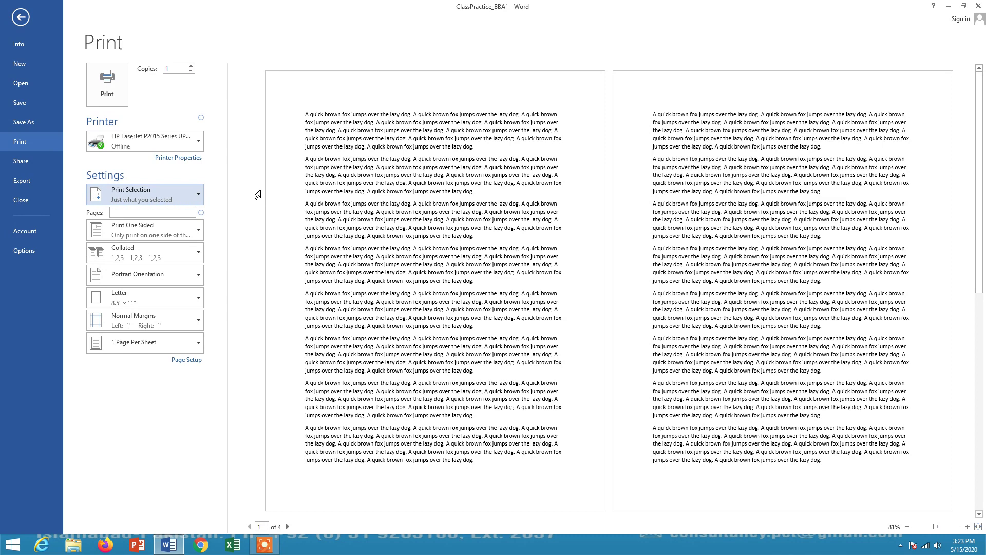
{"action": "left_click", "coordinate": [198, 193]}
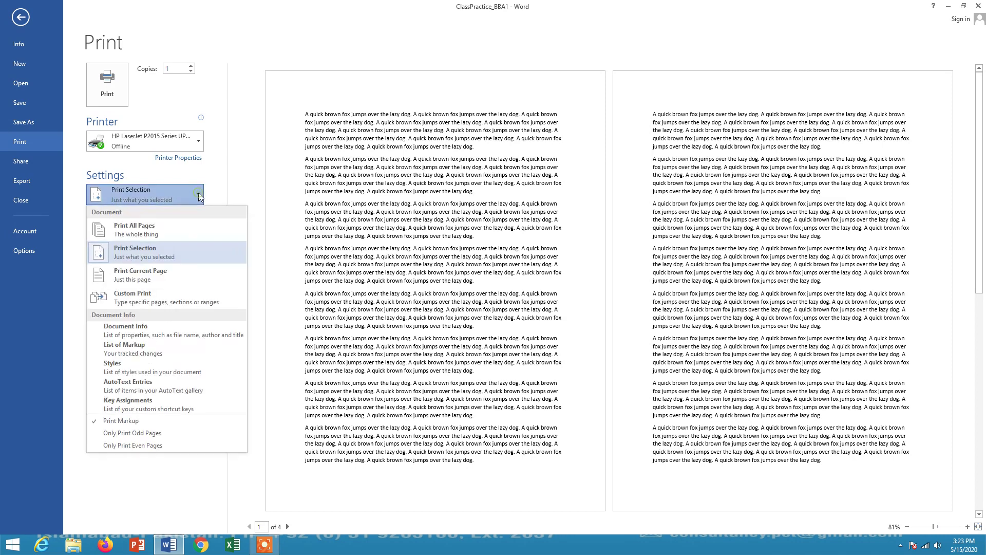
{"action": "left_click", "coordinate": [146, 231]}
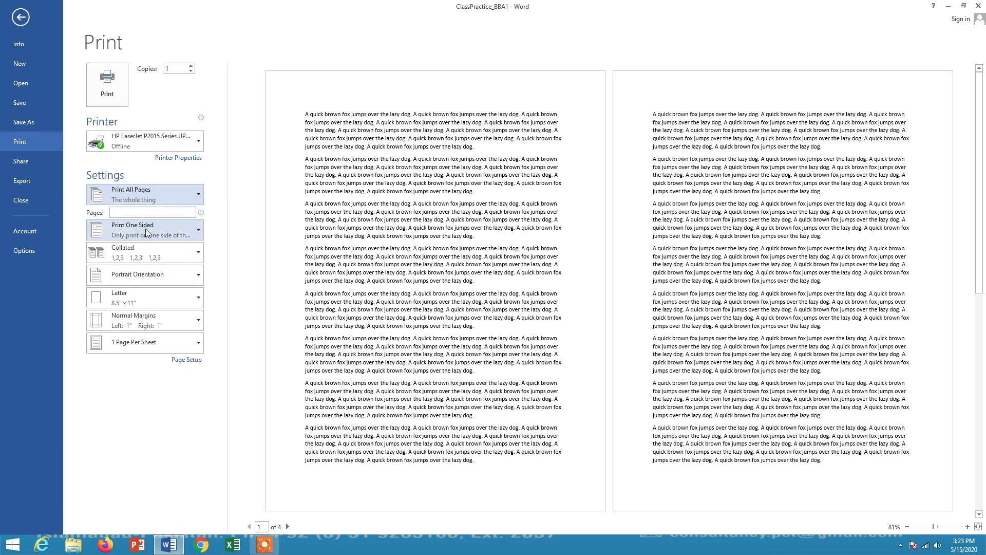
- Set printing to both sides with pages flipped on the long edge, and switch back to Print One Sided
{"action": "left_click", "coordinate": [200, 230]}
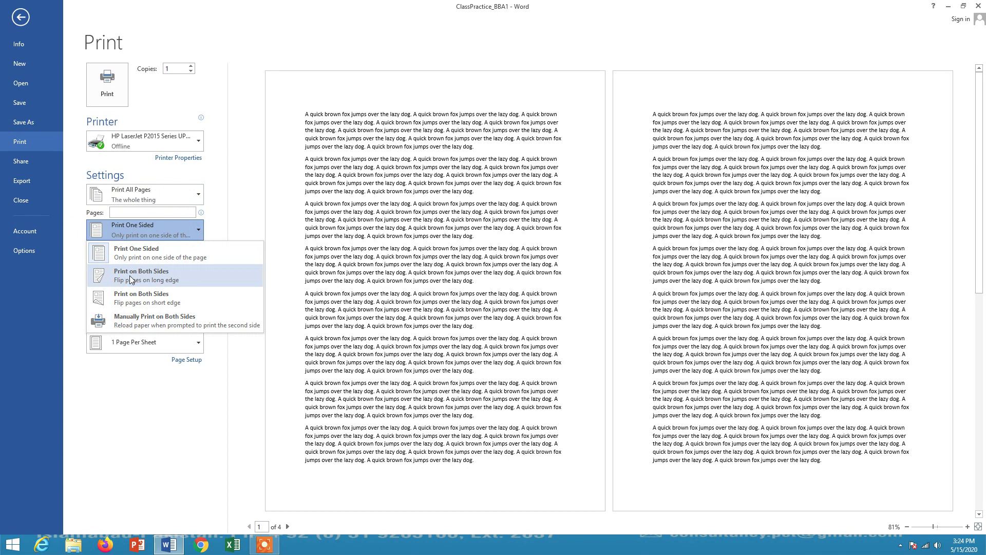
{"action": "left_click", "coordinate": [129, 275]}
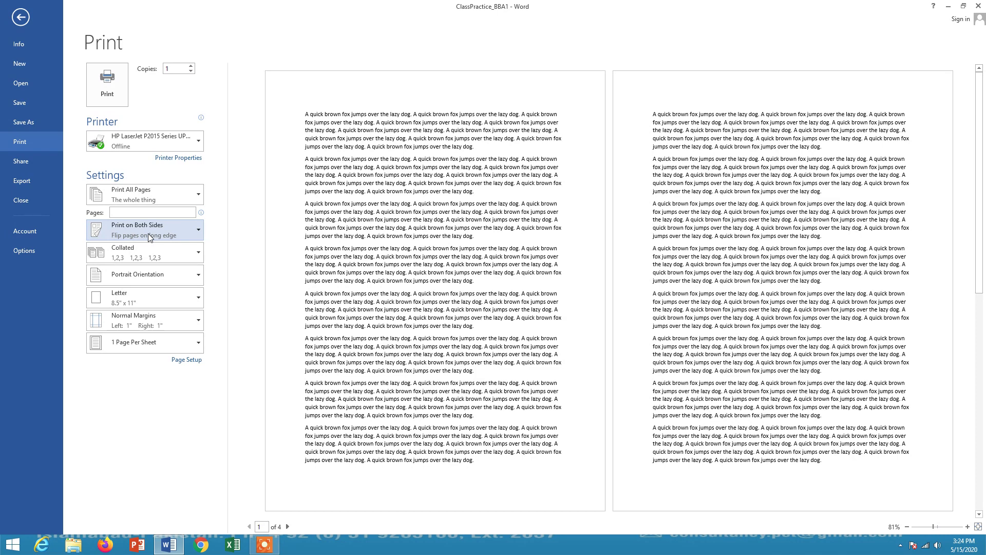
{"action": "left_click", "coordinate": [198, 231]}
{"action": "left_click", "coordinate": [171, 252]}
- Review the one-sided and two-sided print choices and the Collated and Uncollated options without changing them
{"action": "mouse_move", "coordinate": [150, 131]}
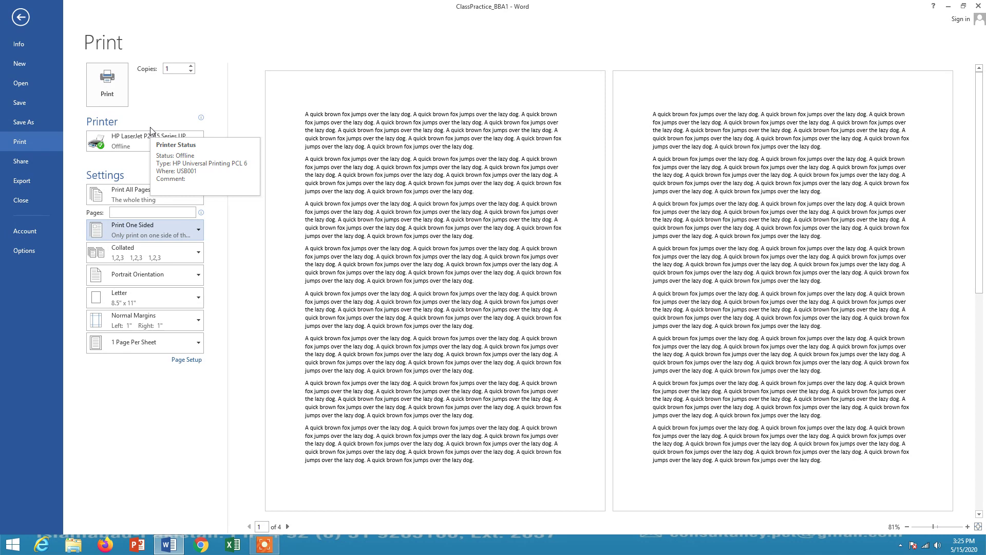
{"action": "left_click", "coordinate": [198, 231]}
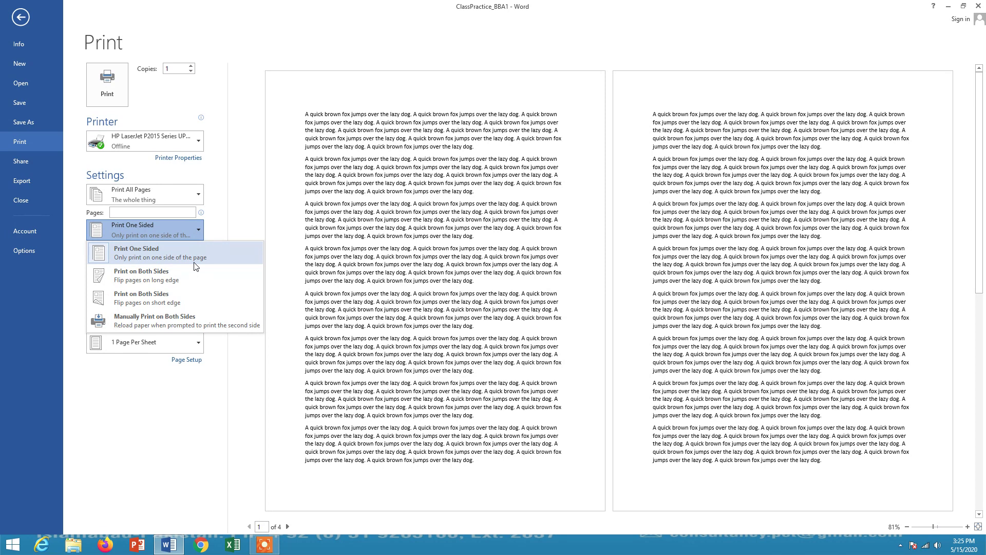
{"action": "left_click", "coordinate": [200, 232]}
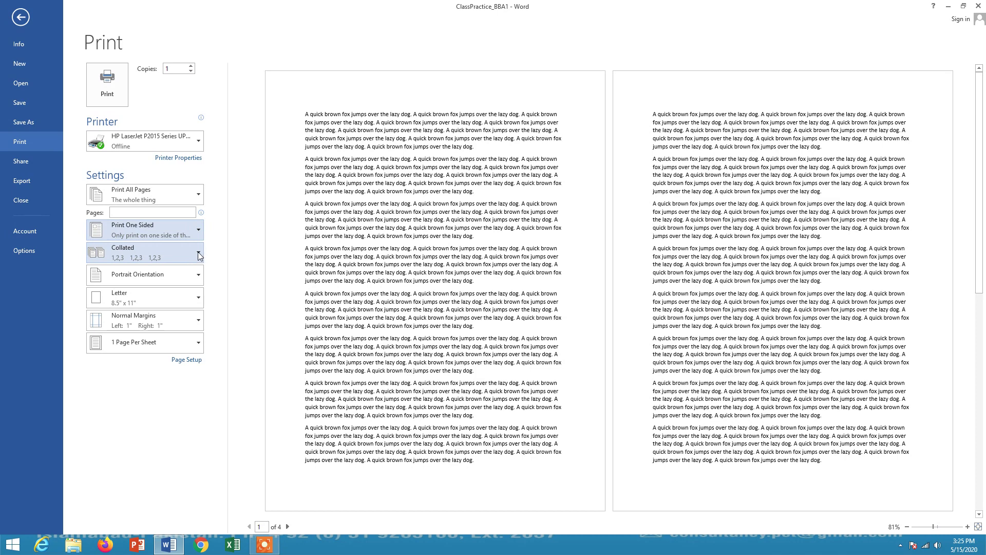
{"action": "left_click", "coordinate": [200, 252]}
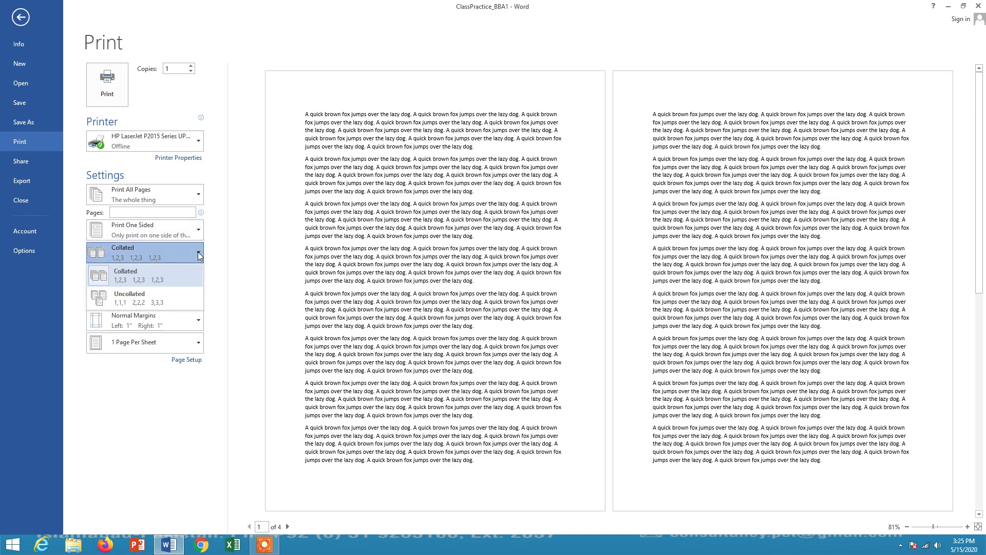
{"action": "left_click", "coordinate": [198, 252]}
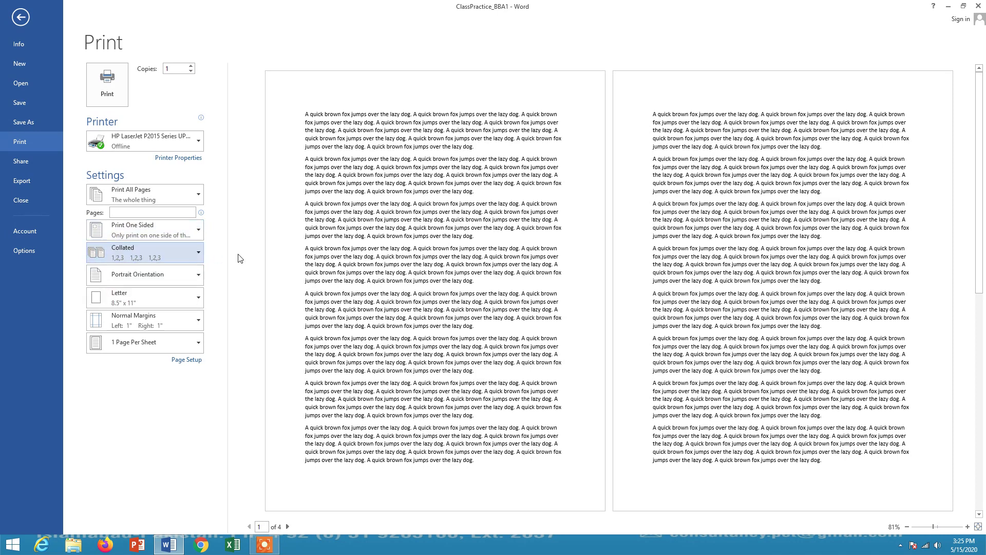
- Set the print orientation to Landscape Orientation, and switch it back to Portrait Orientation
{"action": "left_click", "coordinate": [198, 275]}
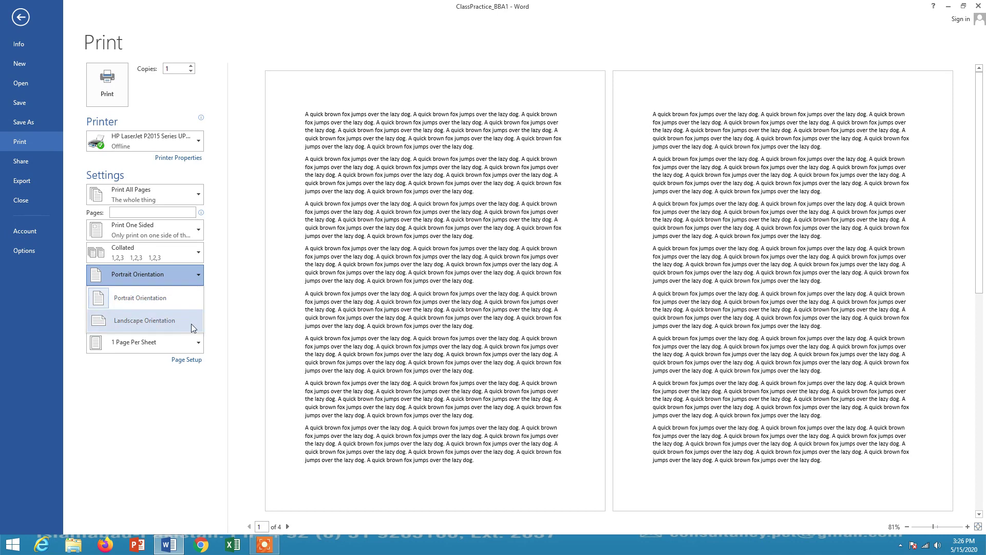
{"action": "left_click", "coordinate": [156, 296]}
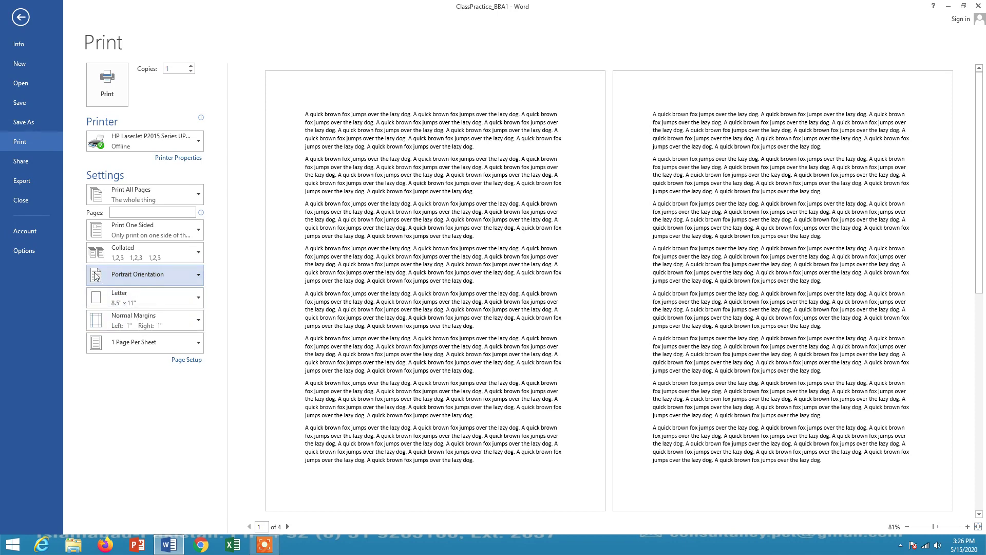
{"action": "left_click", "coordinate": [195, 277]}
{"action": "left_click", "coordinate": [150, 320]}
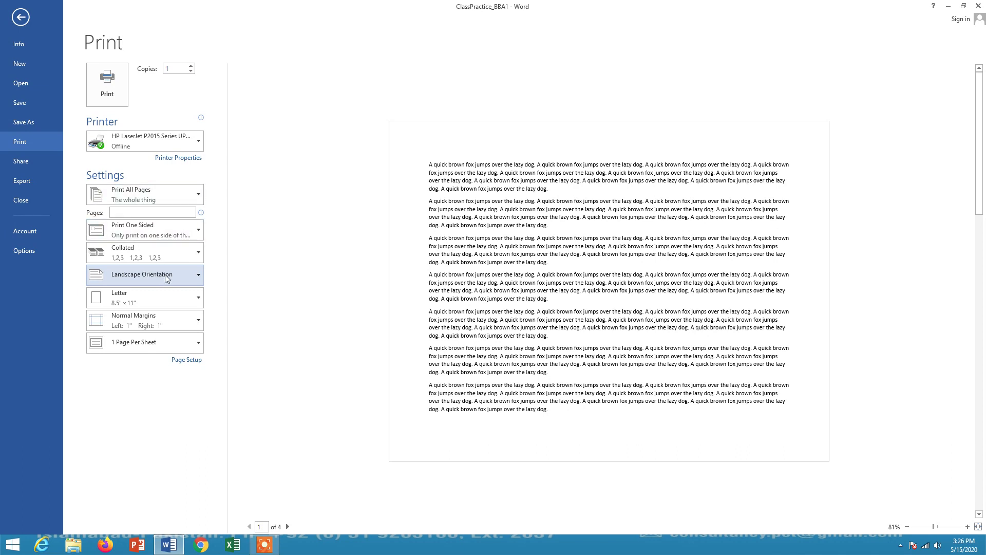
{"action": "left_click", "coordinate": [195, 272]}
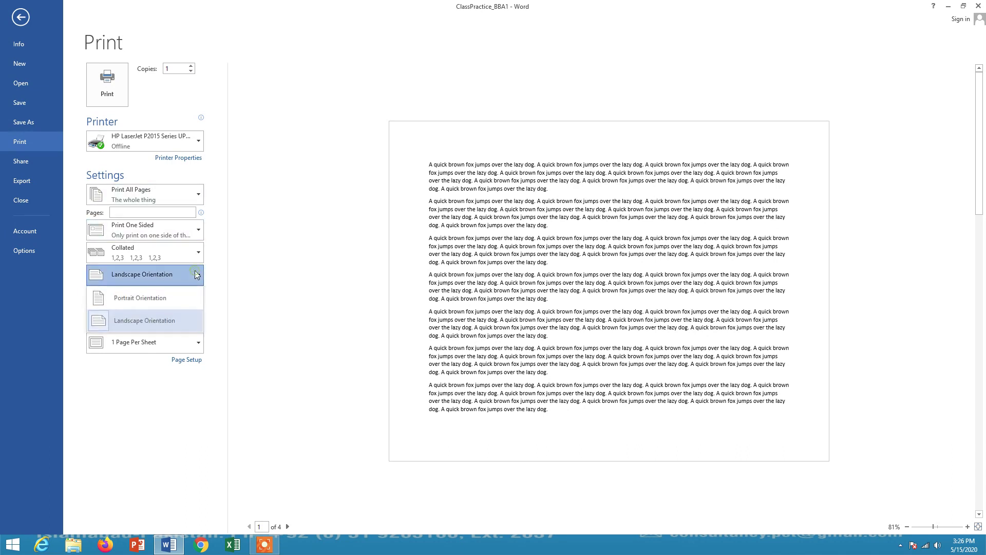
{"action": "left_click", "coordinate": [172, 300]}
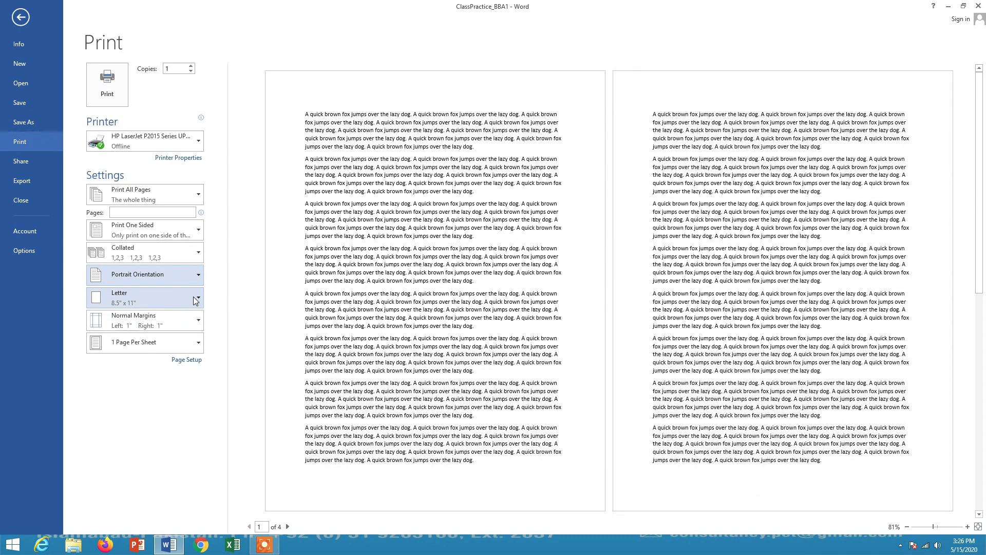
- Review the available paper sizes for printing, from Letter, Legal and A4 down to the envelope and larger sheet sizes
{"action": "left_click", "coordinate": [198, 299]}
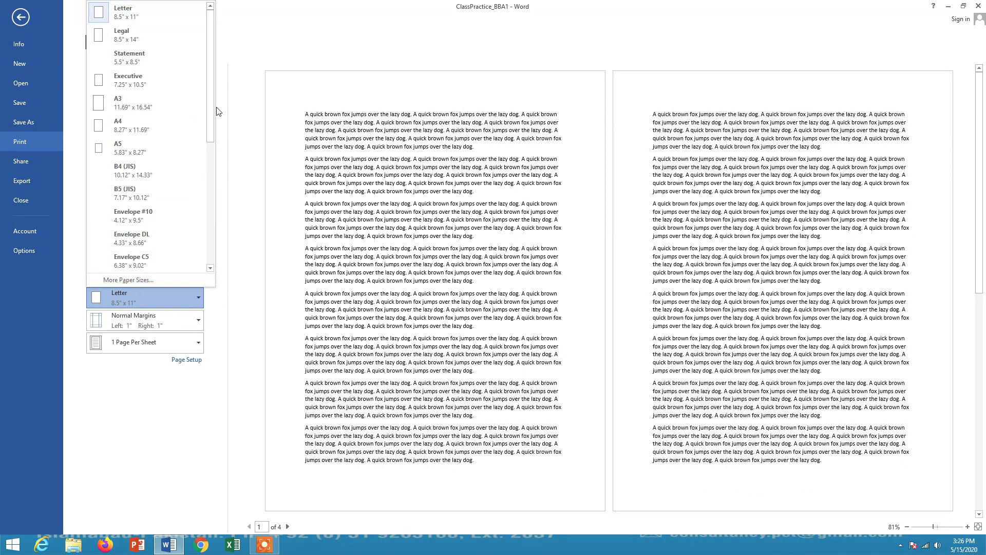
{"action": "left_click_drag", "start_coordinate": [210, 100], "coordinate": [215, 38]}
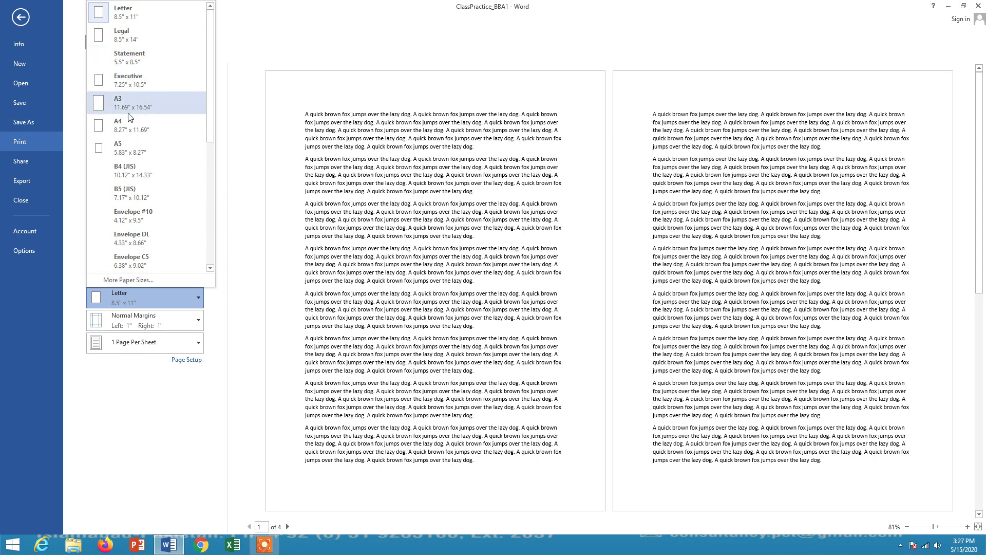
{"action": "mouse_move", "coordinate": [211, 93]}
{"action": "left_mouse_down"}
{"action": "mouse_move", "coordinate": [207, 183]}
{"action": "mouse_move", "coordinate": [219, 87]}
{"action": "left_mouse_up"}
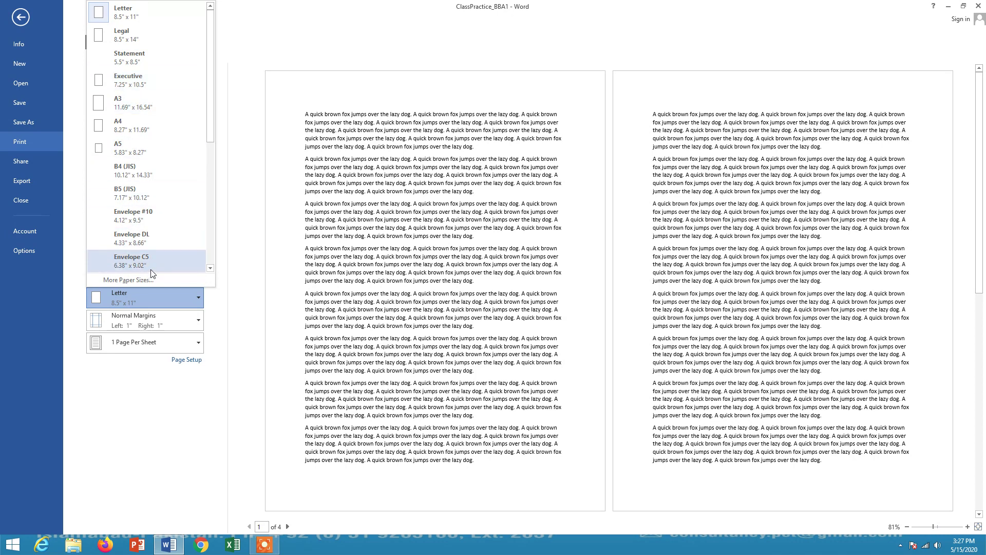
{"action": "left_click_drag", "start_coordinate": [211, 53], "coordinate": [208, 191]}
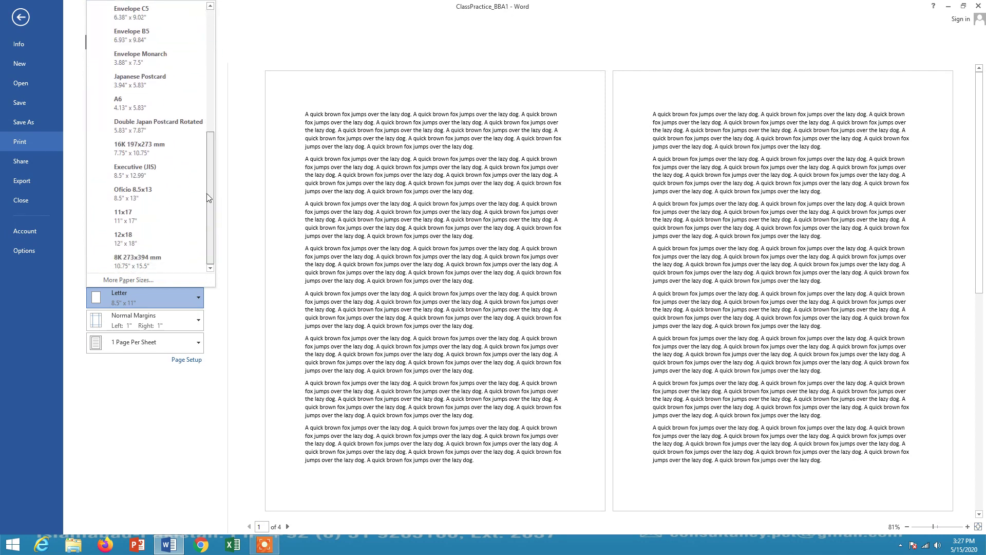
- Open the additional paper size settings in Page Setup, review the size choices, and cancel without changing the Letter paper
{"action": "left_click", "coordinate": [125, 279]}
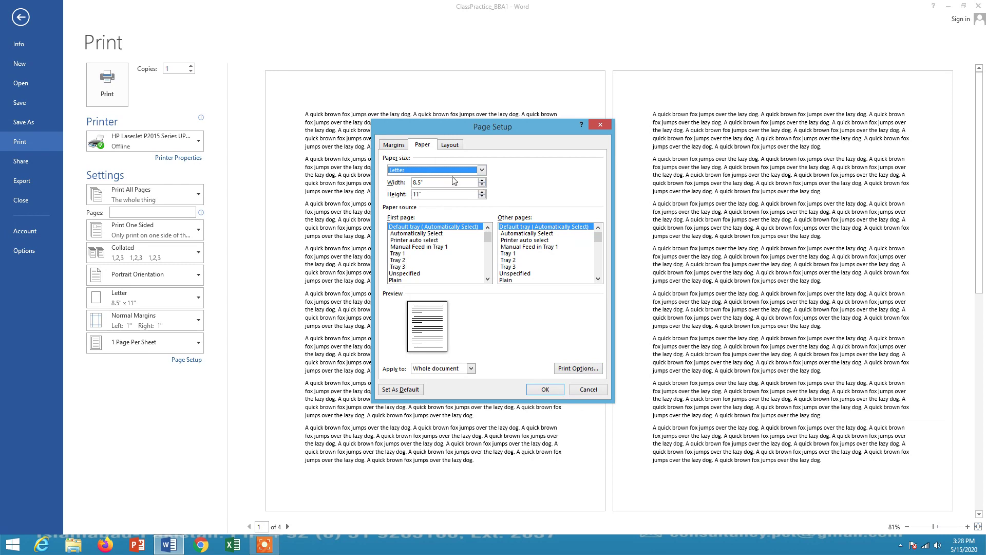
{"action": "left_click", "coordinate": [482, 170]}
{"action": "left_click", "coordinate": [482, 169]}
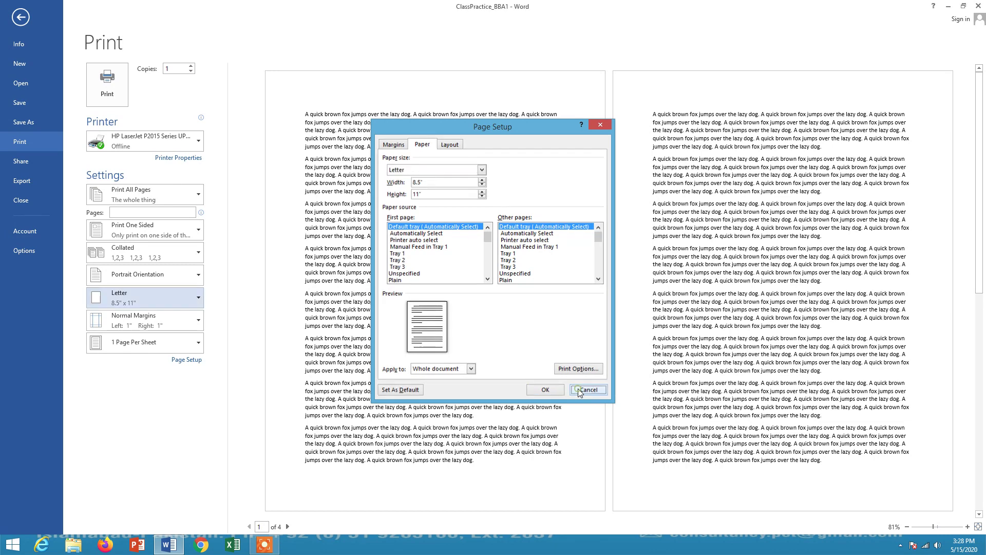
{"action": "left_click", "coordinate": [579, 392]}
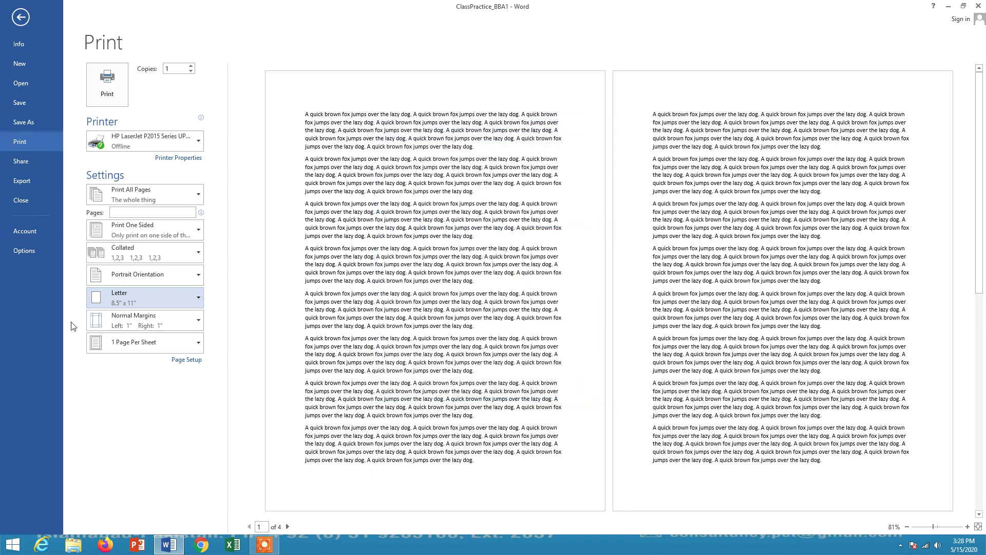
{"action": "left_click", "coordinate": [200, 294]}
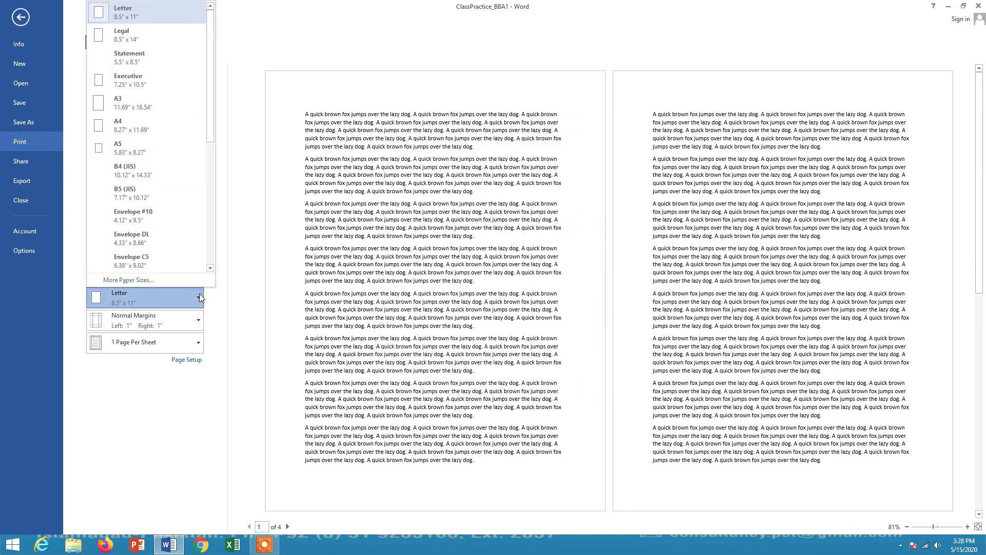
{"action": "left_click", "coordinate": [199, 298]}
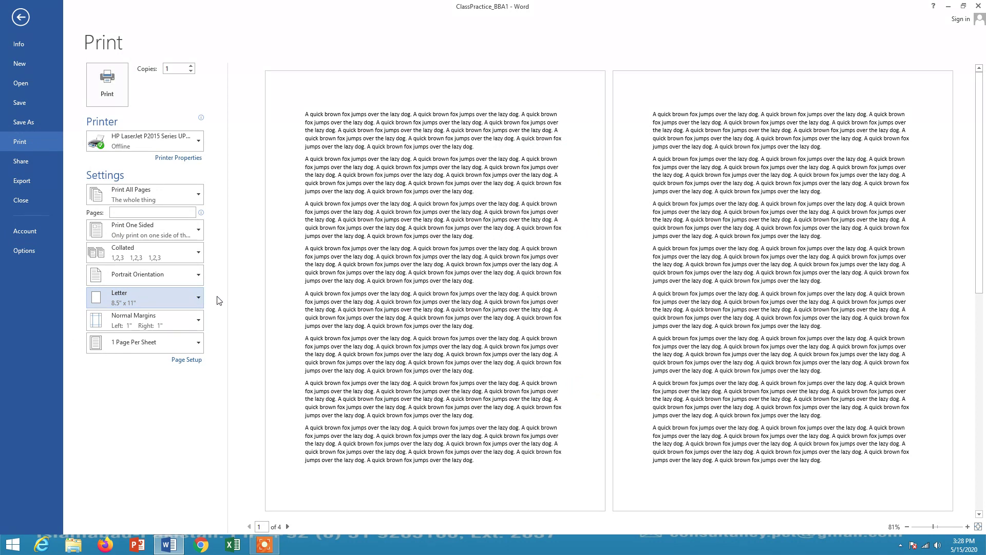
{"action": "left_click", "coordinate": [21, 17]}
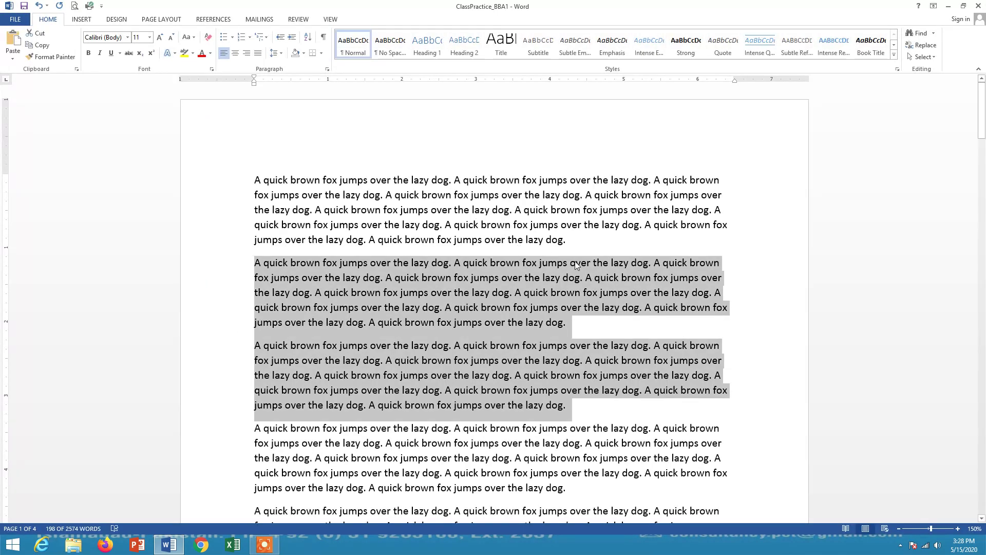
{"action": "left_click", "coordinate": [15, 19]}
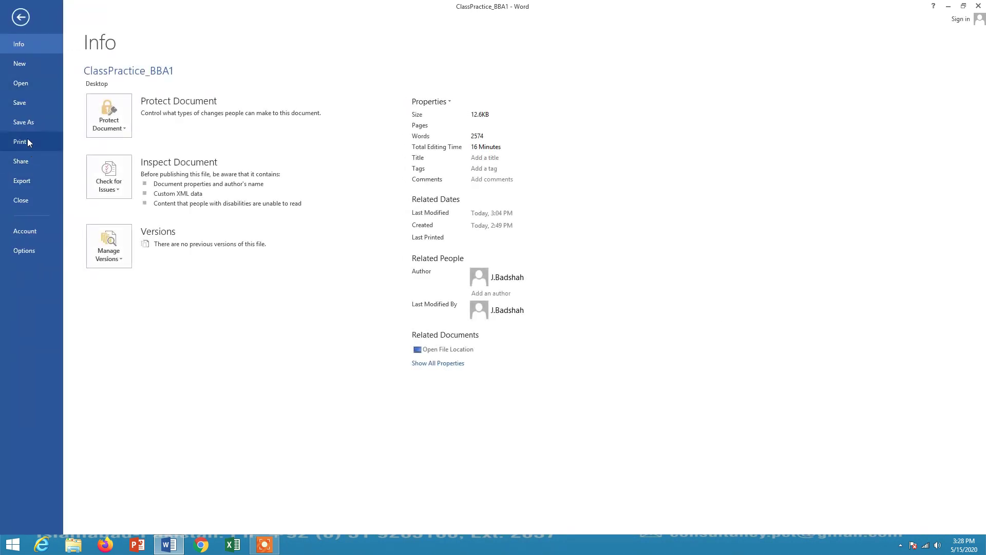
{"action": "left_click", "coordinate": [21, 142]}
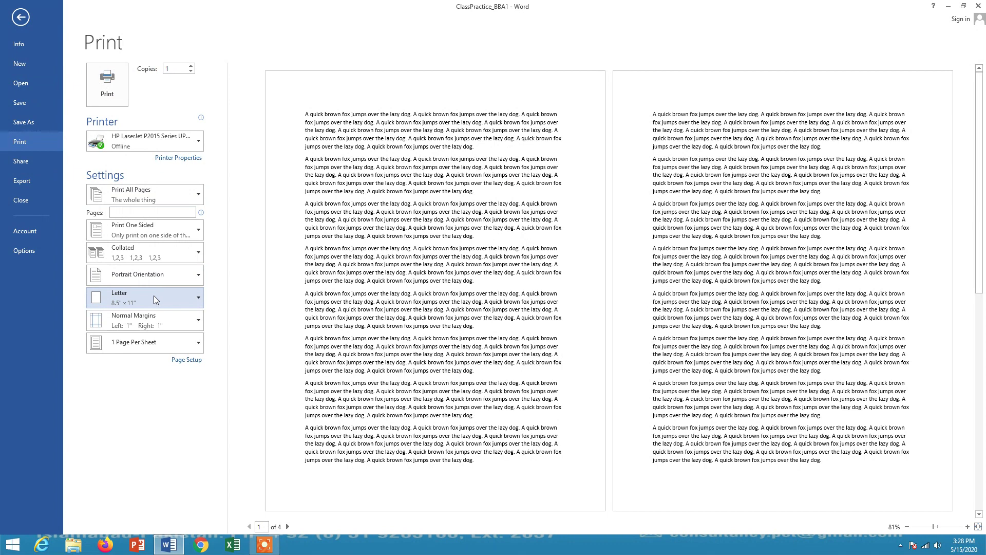
{"action": "left_click", "coordinate": [20, 18]}
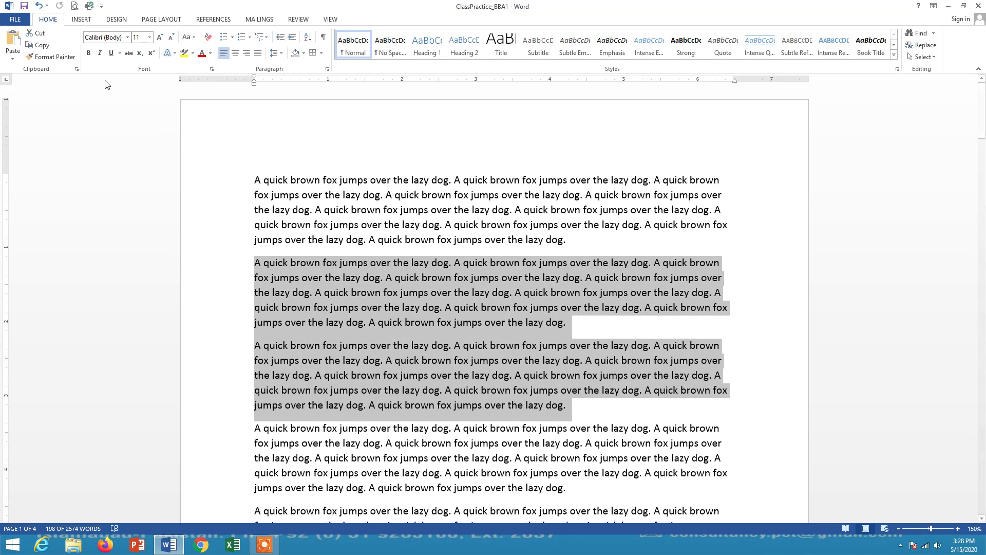
{"action": "left_click", "coordinate": [14, 20]}
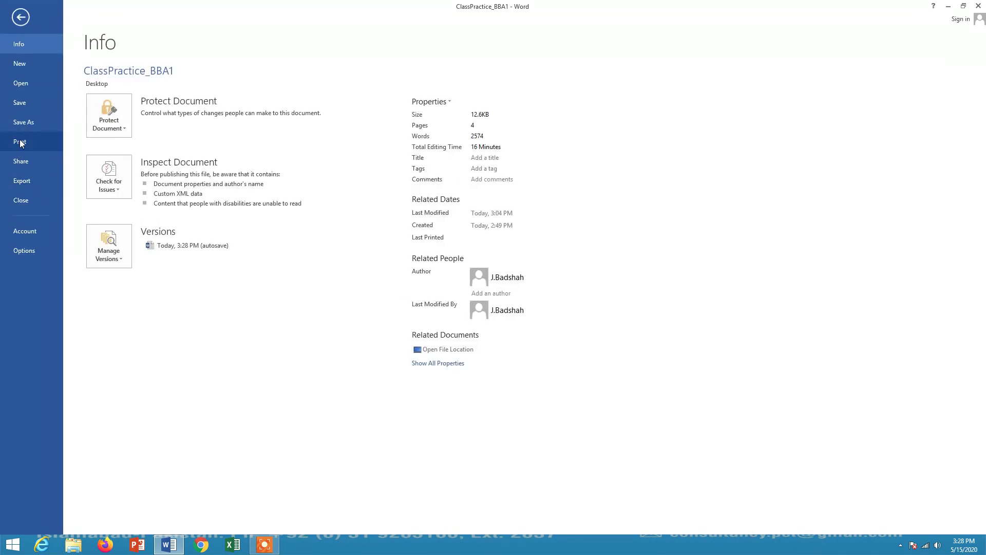
{"action": "left_click", "coordinate": [19, 142]}
- Set the paper size to A4, switch it back to Letter, and review the size choices again
{"action": "left_click", "coordinate": [184, 295]}
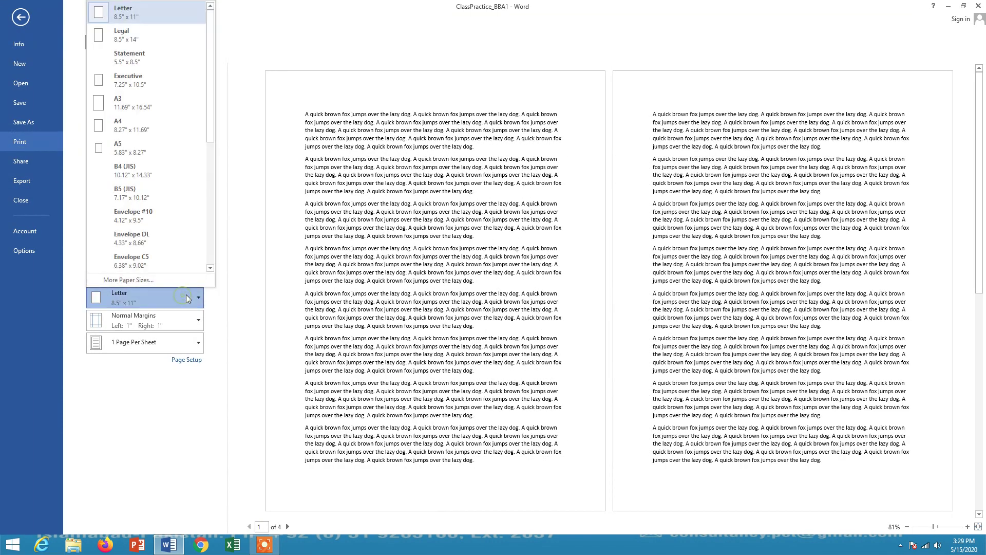
{"action": "left_click", "coordinate": [153, 130]}
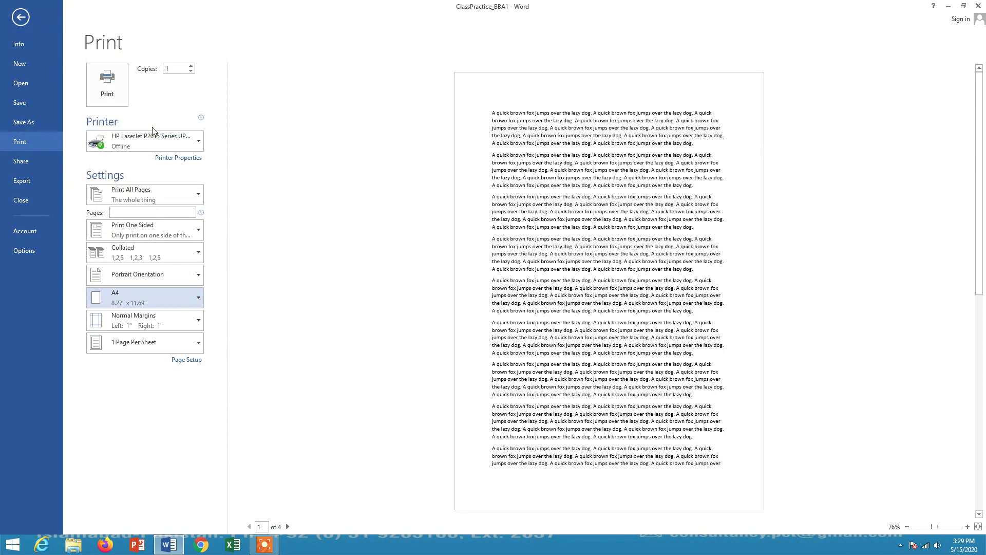
{"action": "left_click", "coordinate": [204, 303]}
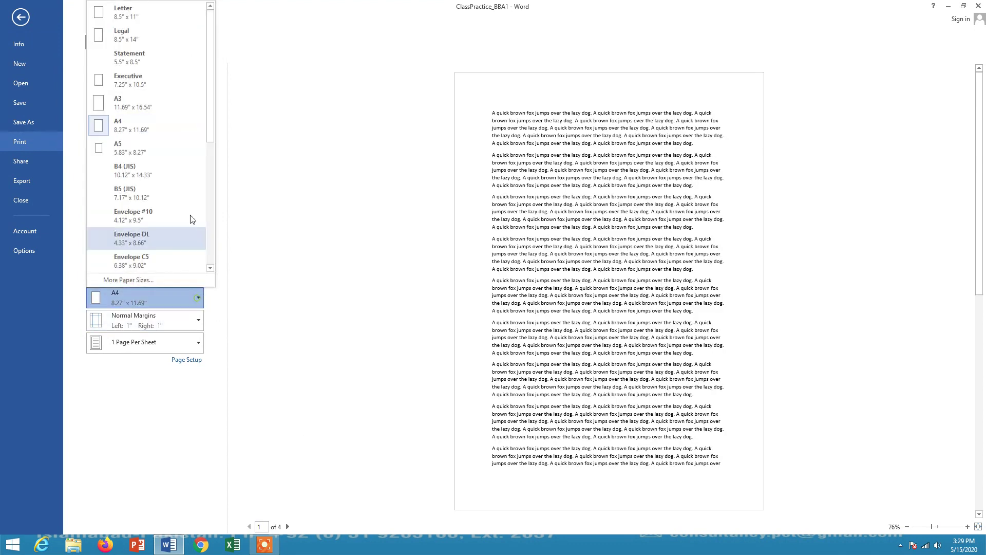
{"action": "left_click", "coordinate": [155, 13]}
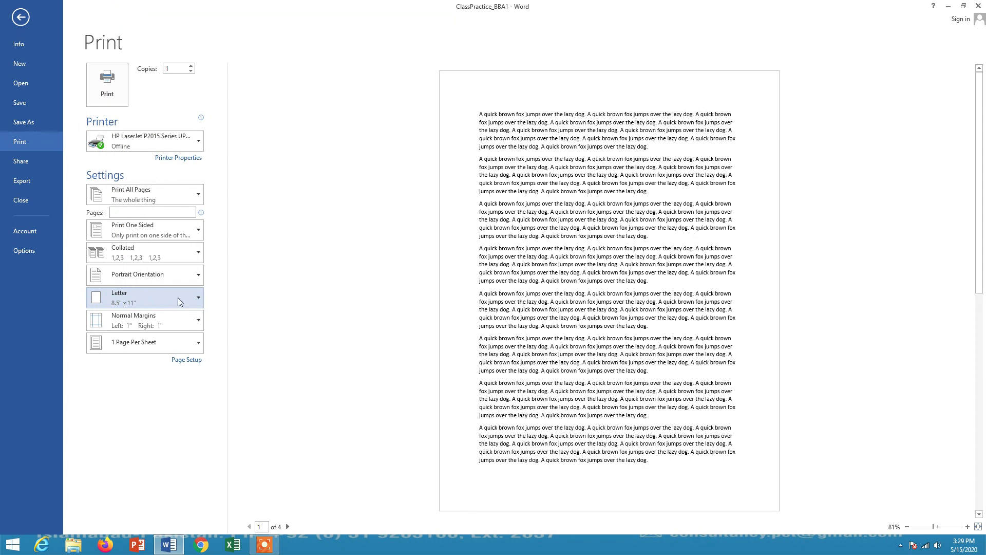
{"action": "left_click", "coordinate": [200, 297]}
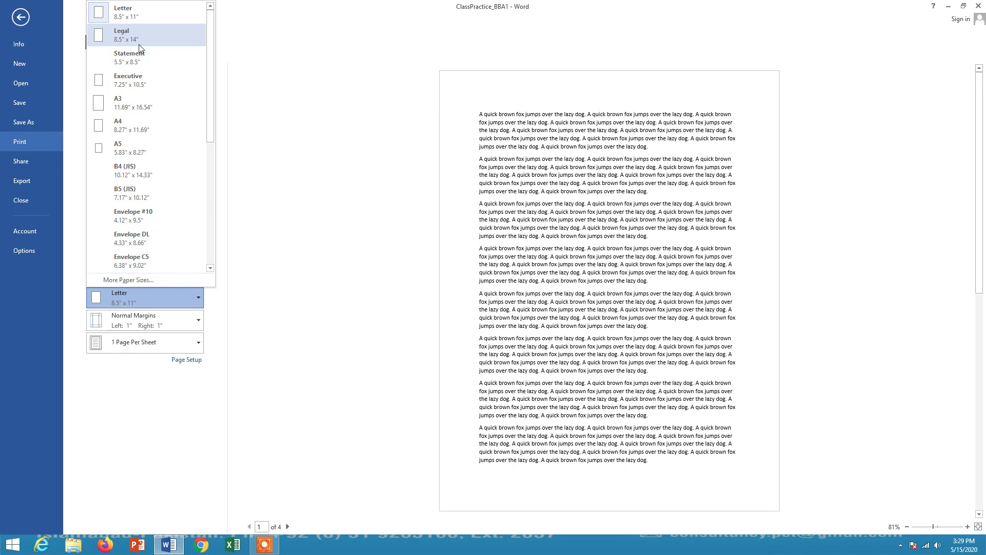
{"action": "left_click", "coordinate": [186, 304]}
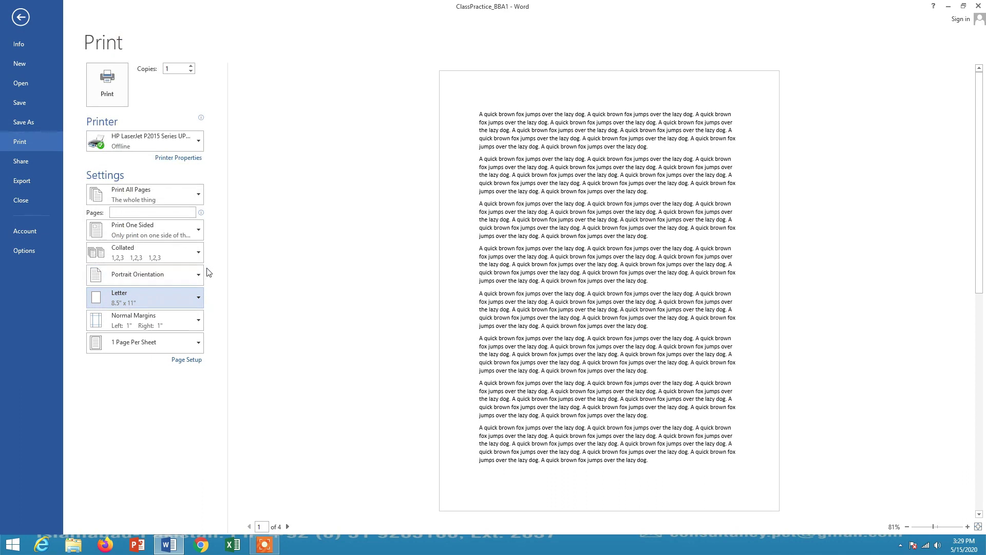
- Apply Narrow margins to the print layout, and change them to Wide margins
{"action": "left_click", "coordinate": [199, 319]}
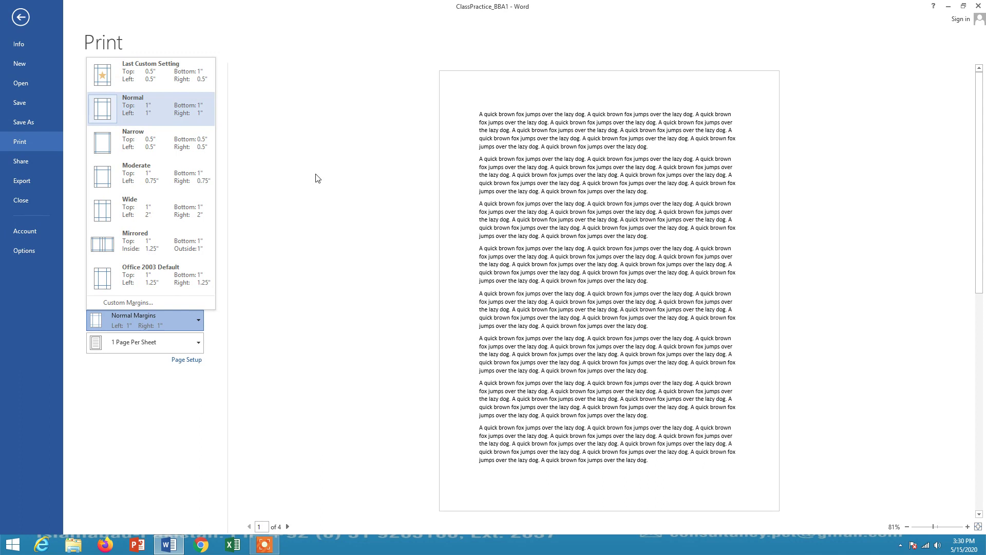
{"action": "left_click", "coordinate": [166, 147]}
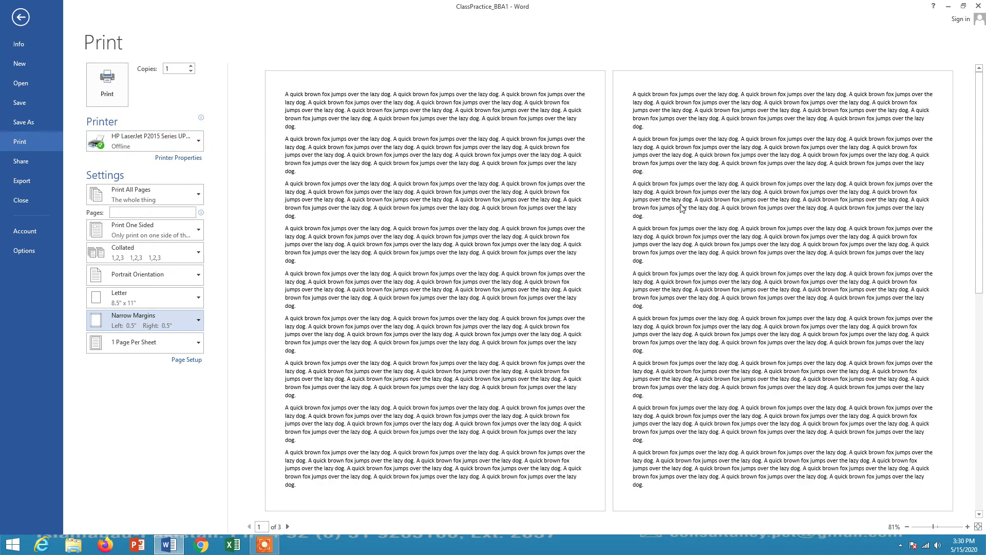
{"action": "left_click", "coordinate": [187, 323]}
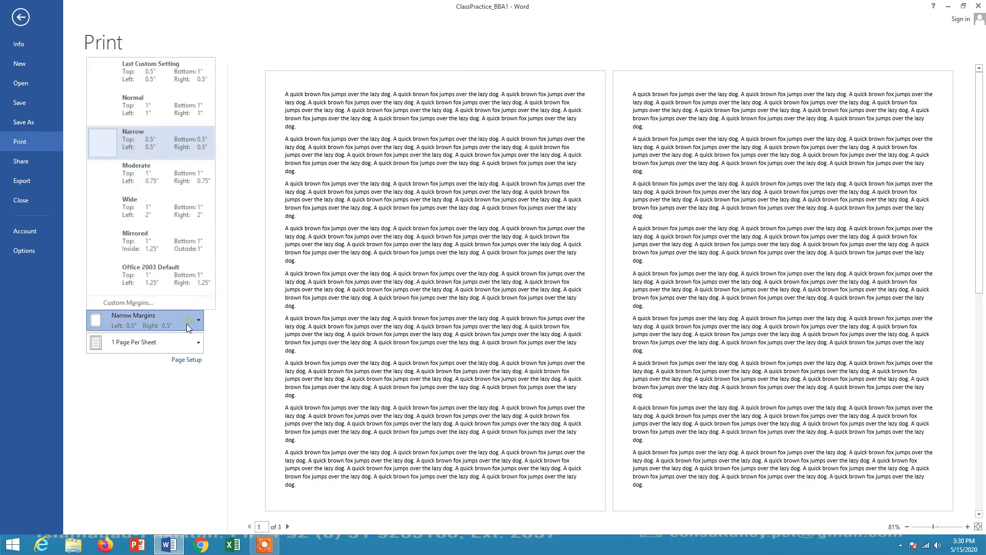
{"action": "left_click", "coordinate": [136, 211]}
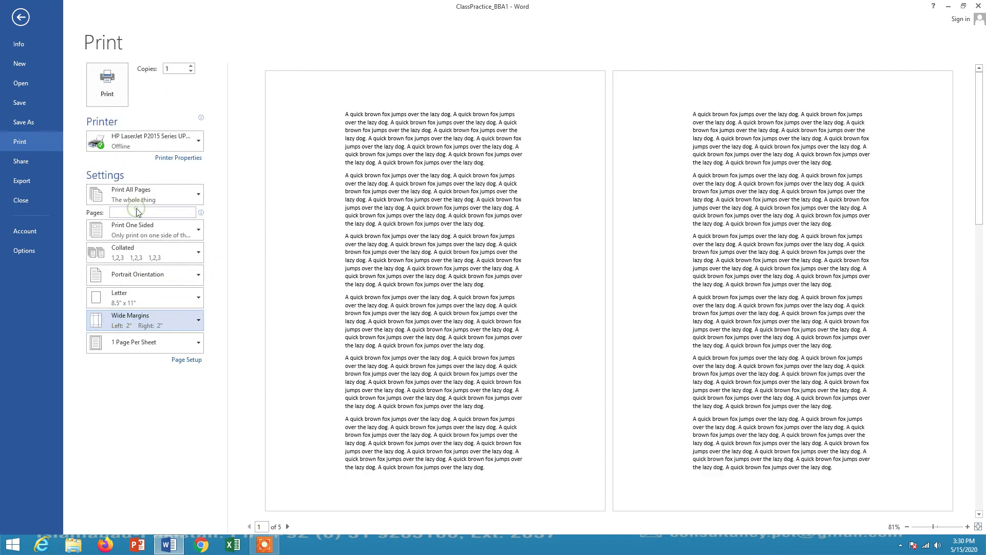
- Open the custom margin settings and set the top margin to 1.4" and the left margin to 1.6"
{"action": "left_click", "coordinate": [186, 320]}
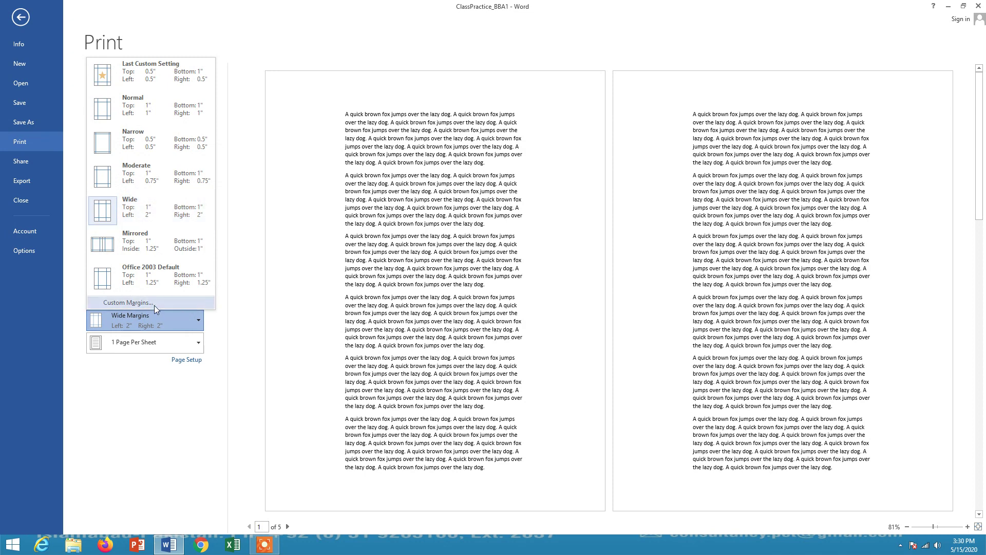
{"action": "left_click", "coordinate": [134, 305]}
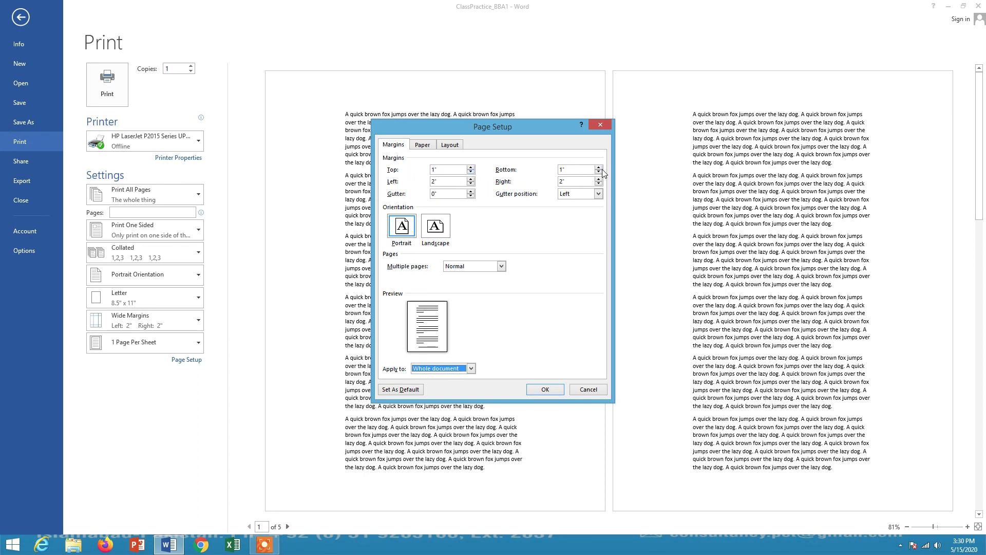
{"action": "left_click", "coordinate": [470, 167]}
{"action": "left_click", "coordinate": [470, 167]}
{"action": "left_click", "coordinate": [470, 167]}
{"action": "left_click", "coordinate": [471, 166]}
{"action": "left_click", "coordinate": [471, 184]}
{"action": "left_click", "coordinate": [471, 184]}
{"action": "left_click", "coordinate": [470, 184]}
{"action": "left_click", "coordinate": [470, 184]}
- Set the custom right margin to 1.7" and the bottom margin to 0.7", and cancel the custom margin changes
{"action": "left_click", "coordinate": [599, 184]}
{"action": "left_click", "coordinate": [598, 183]}
{"action": "left_click", "coordinate": [599, 183]}
{"action": "left_click", "coordinate": [598, 172]}
{"action": "left_click", "coordinate": [598, 172]}
{"action": "left_click", "coordinate": [598, 172]}
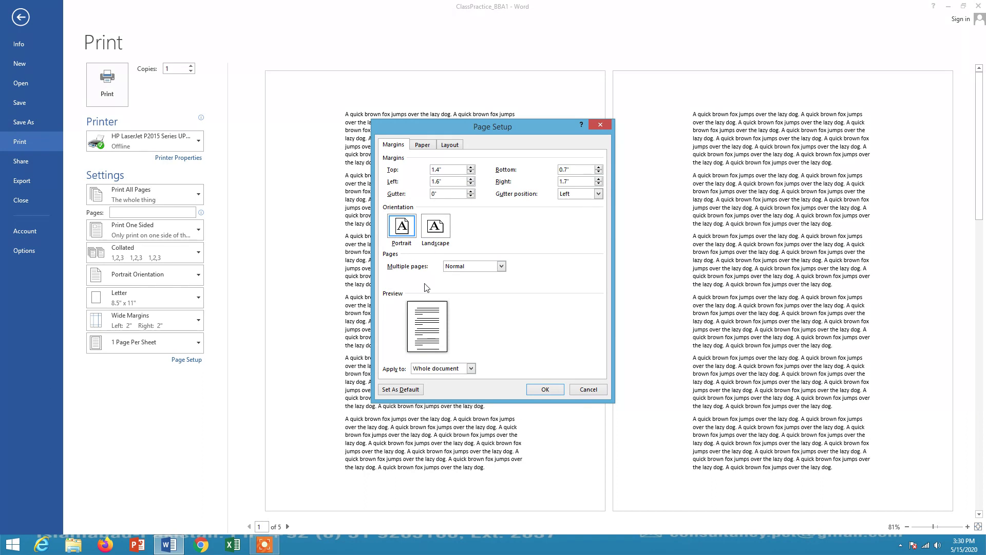
{"action": "left_click", "coordinate": [589, 389]}
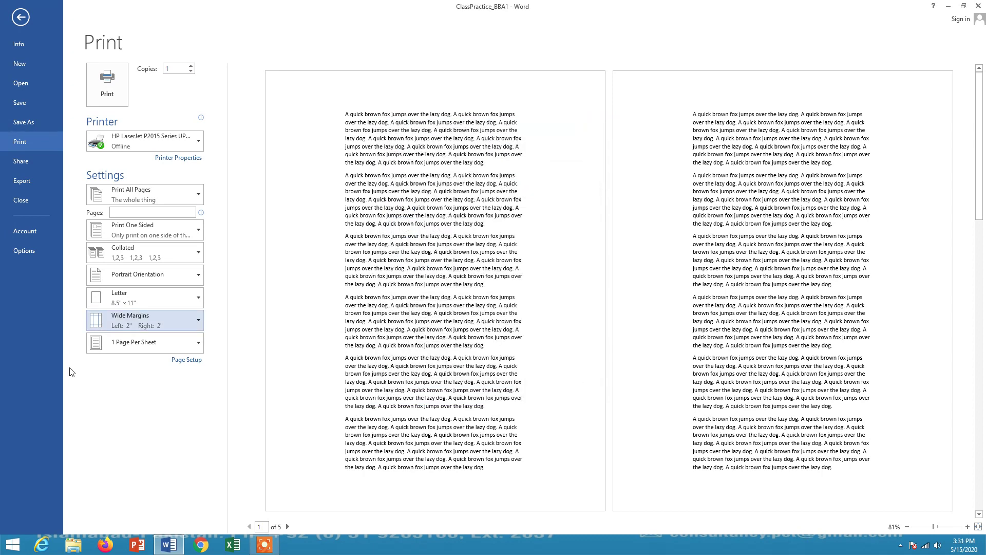
- Set the page margins back to Normal
{"action": "left_click", "coordinate": [191, 323]}
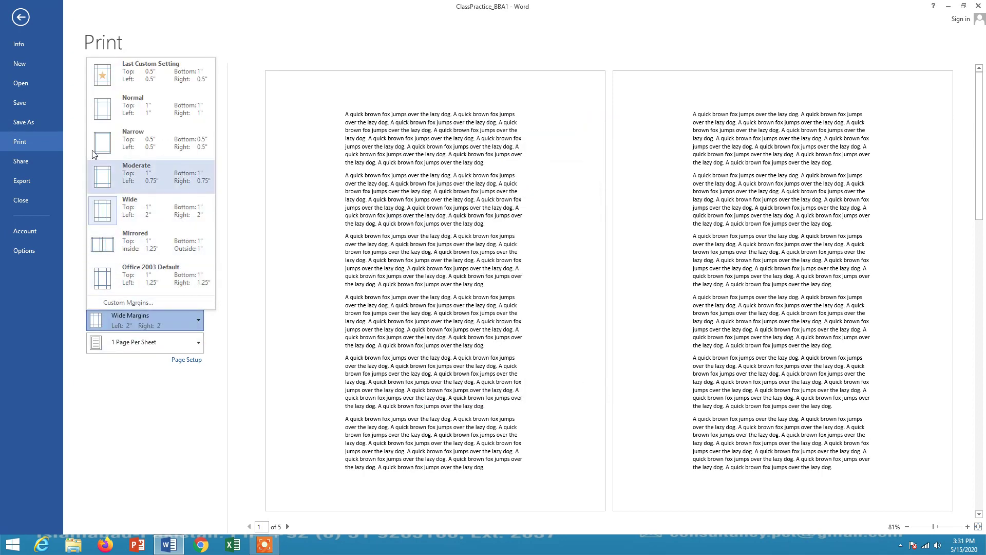
{"action": "left_click", "coordinate": [129, 110]}
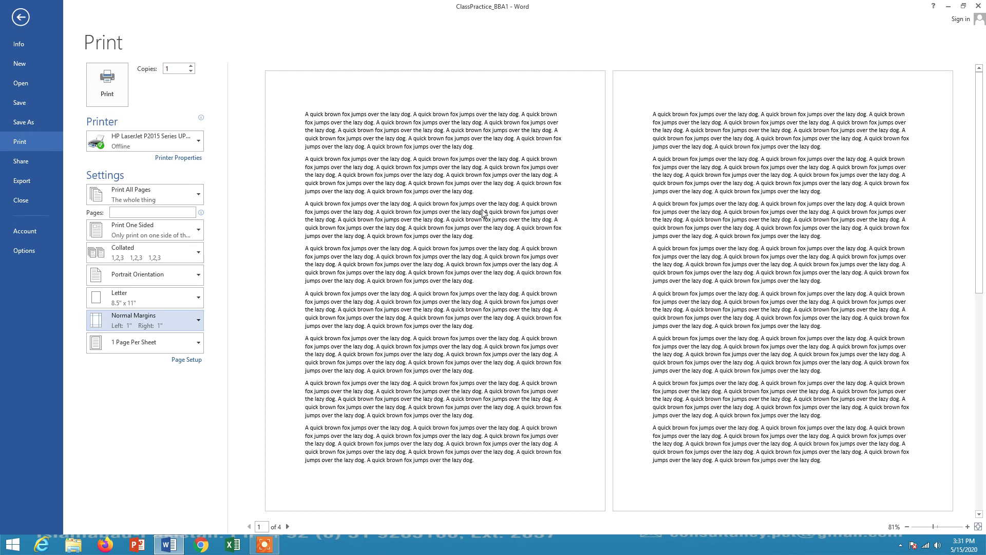
- Try 2, 4 and 16 pages per sheet for the printout, and restore 1 page per sheet
{"action": "left_click", "coordinate": [197, 344]}
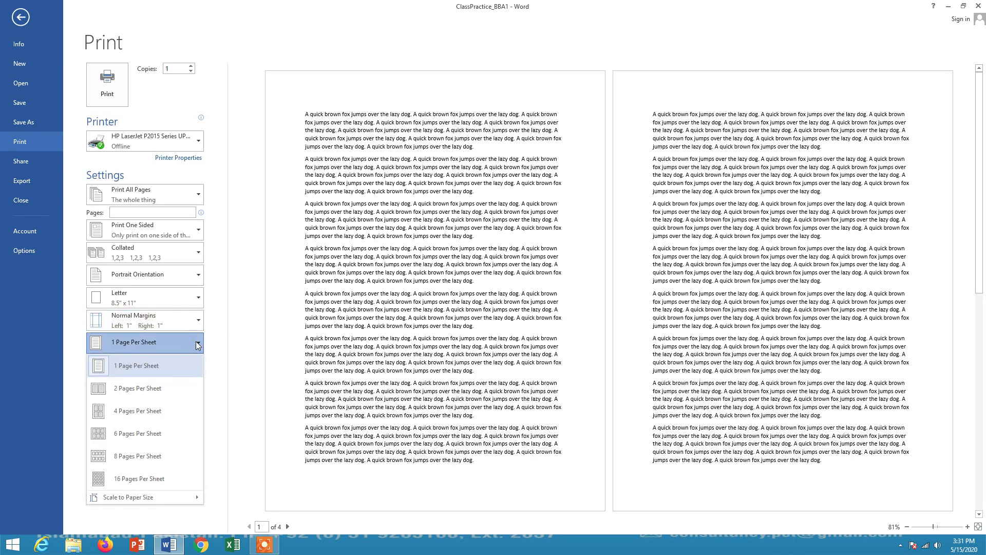
{"action": "left_click", "coordinate": [197, 344]}
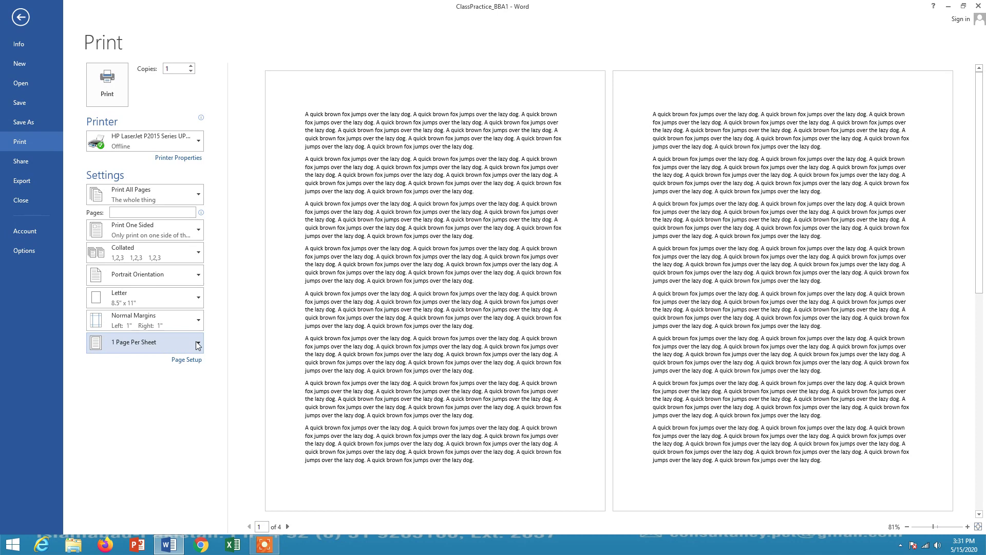
{"action": "left_click", "coordinate": [196, 341]}
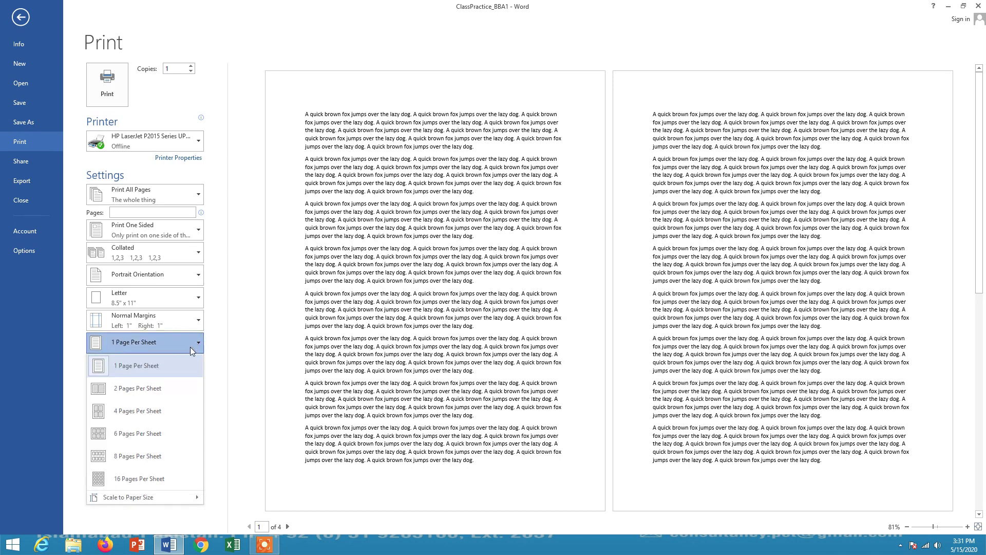
{"action": "left_click", "coordinate": [158, 388]}
{"action": "left_click", "coordinate": [196, 342]}
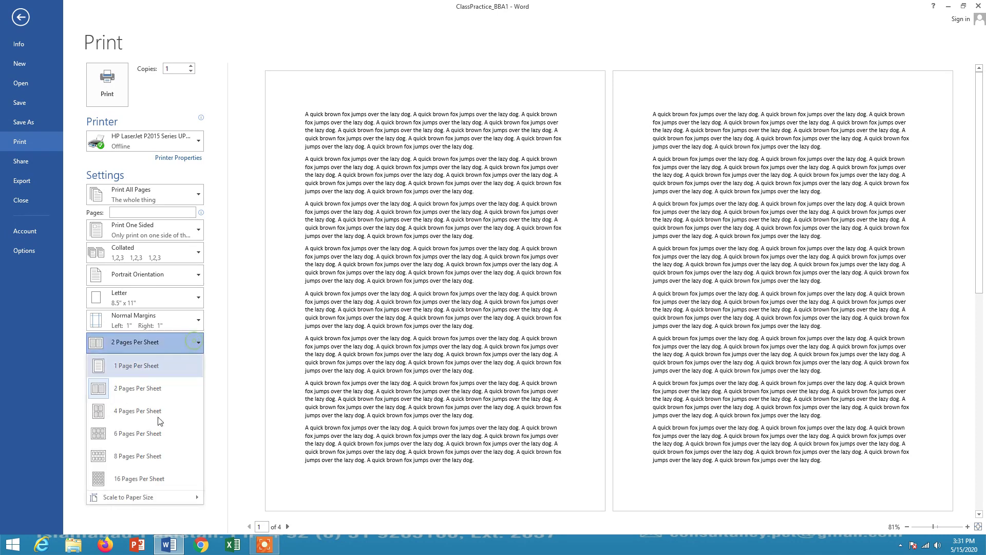
{"action": "left_click", "coordinate": [127, 411]}
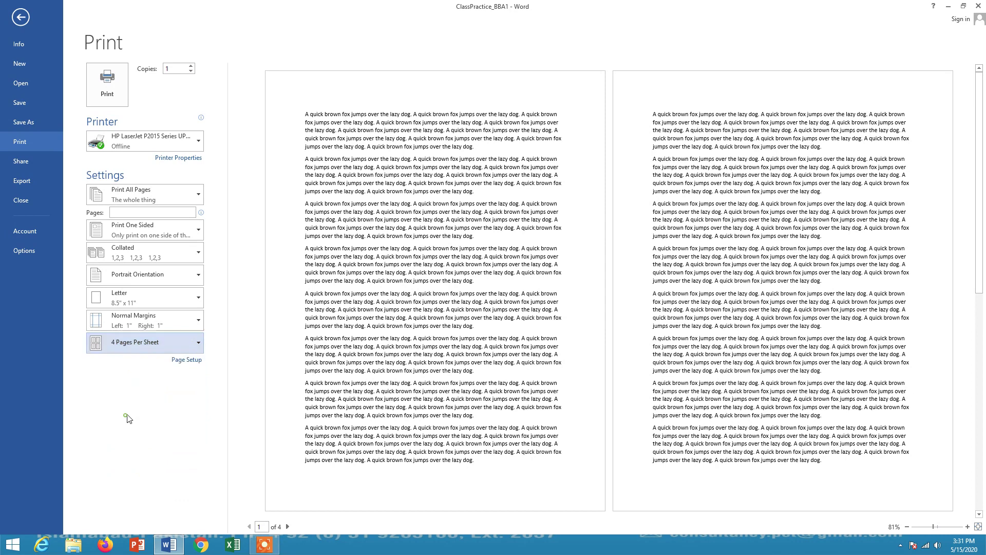
{"action": "left_click", "coordinate": [195, 343]}
{"action": "left_click", "coordinate": [141, 480]}
{"action": "left_click", "coordinate": [198, 343]}
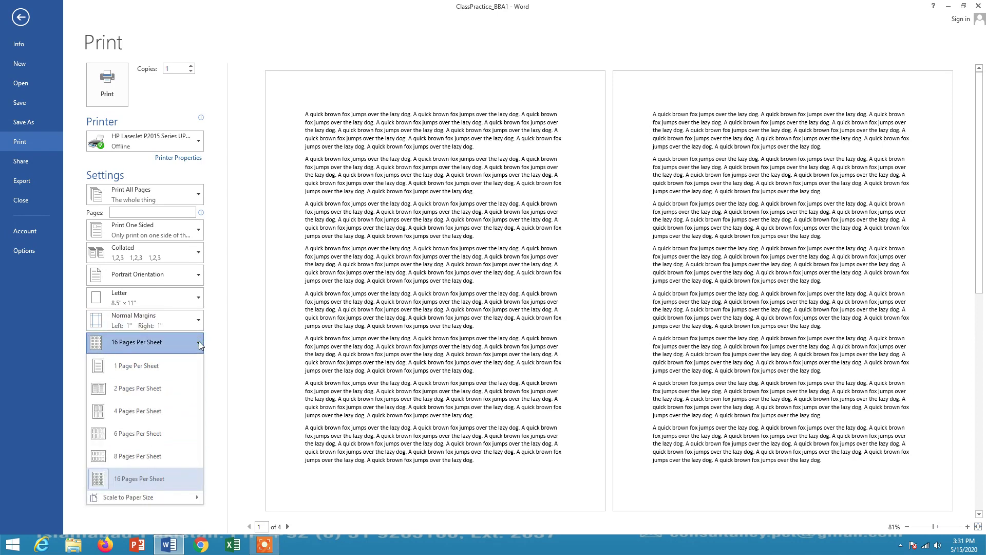
{"action": "left_click", "coordinate": [144, 368]}
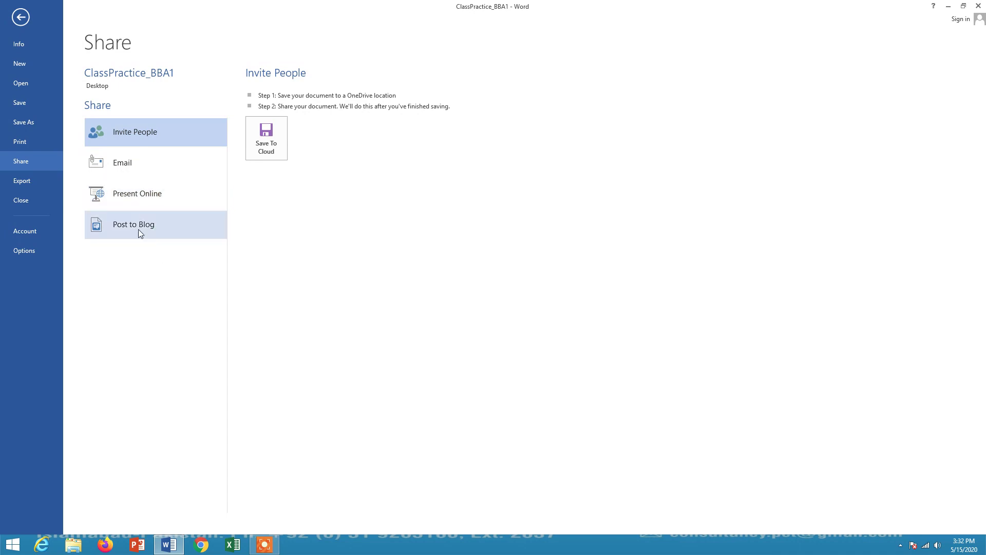
- View the export options for the document, including PDF/XPS creation and file type change
{"action": "left_click", "coordinate": [23, 182]}
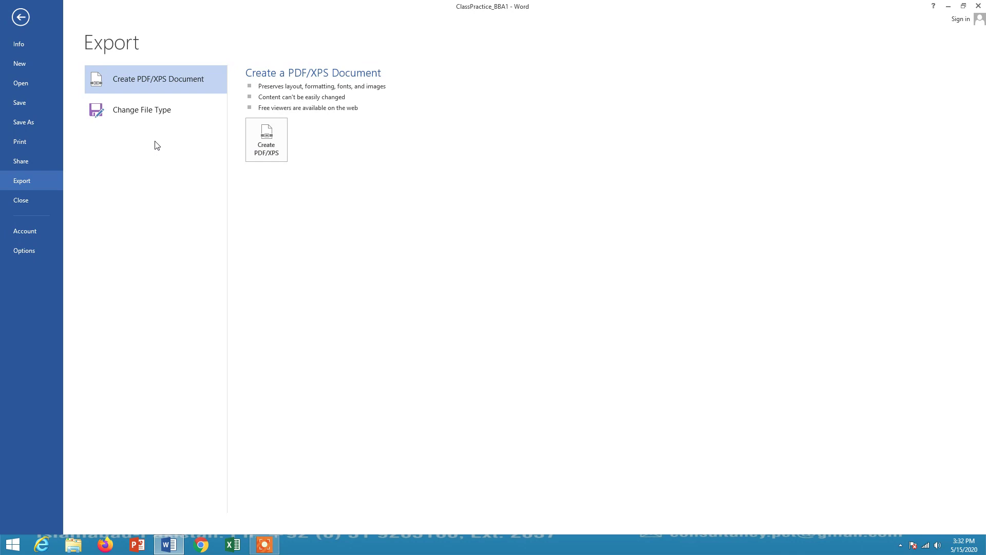
- Close ClassPractice_BBA1 with its changes saved, and exit Word
{"action": "left_click", "coordinate": [23, 199]}
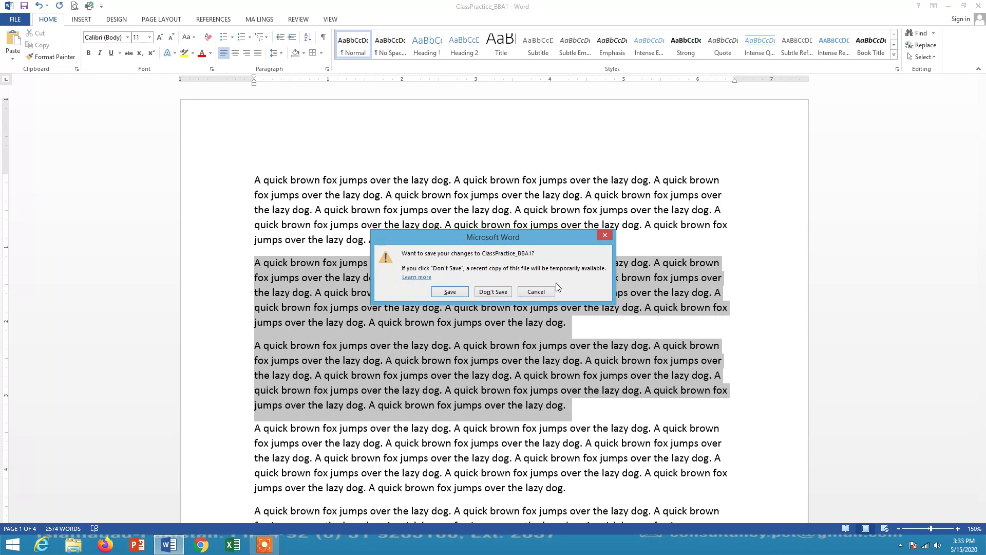
{"action": "left_click", "coordinate": [451, 291]}
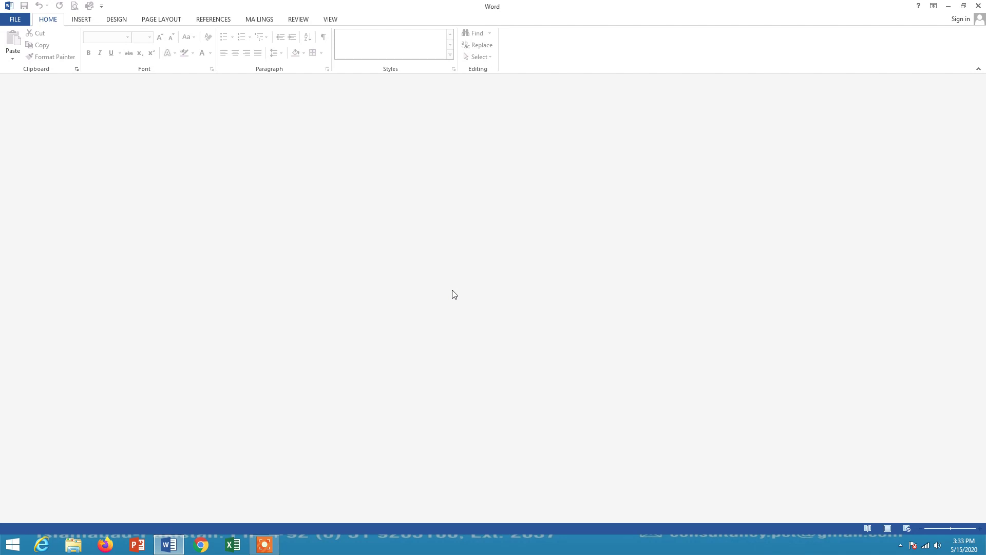
{"action": "left_click", "coordinate": [971, 8]}
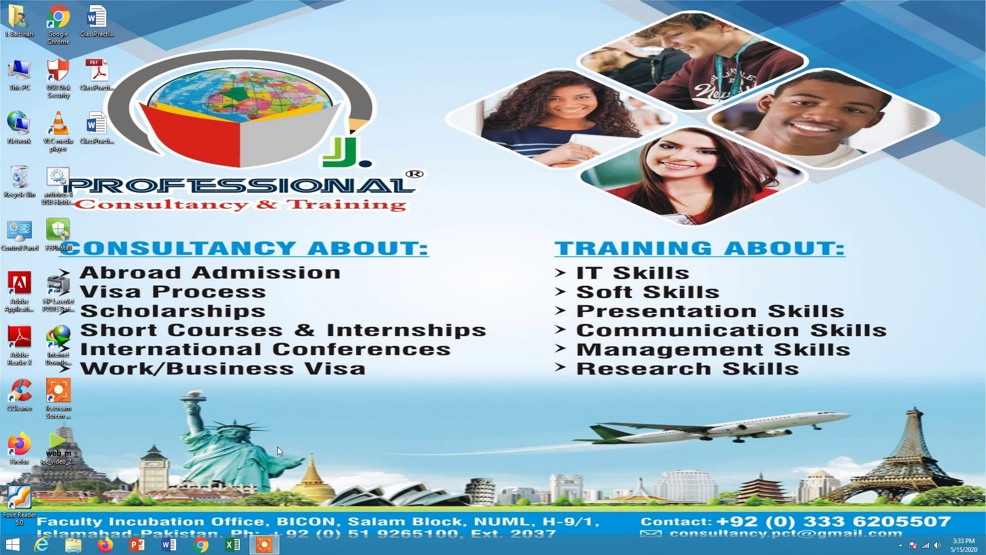
{"action": "mouse_move", "coordinate": [264, 545]}
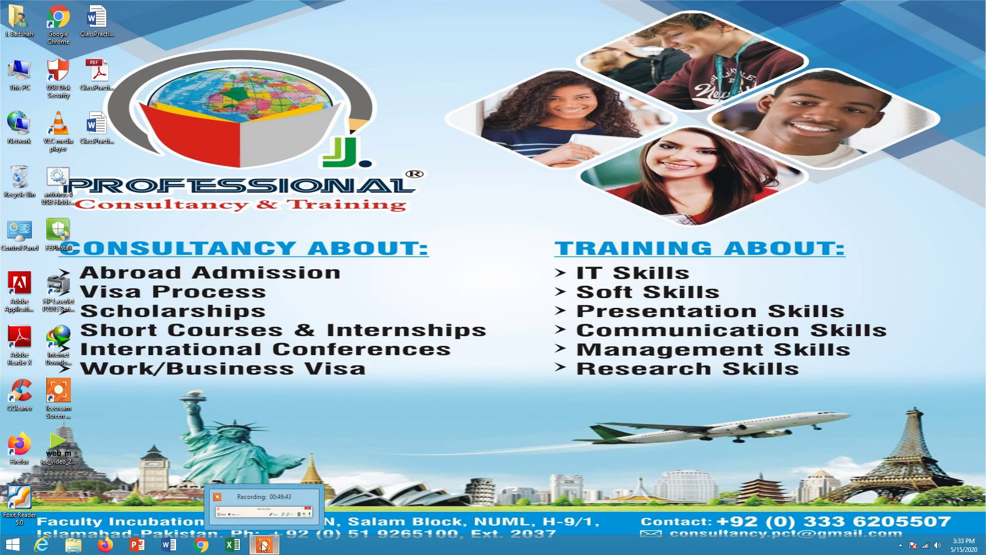